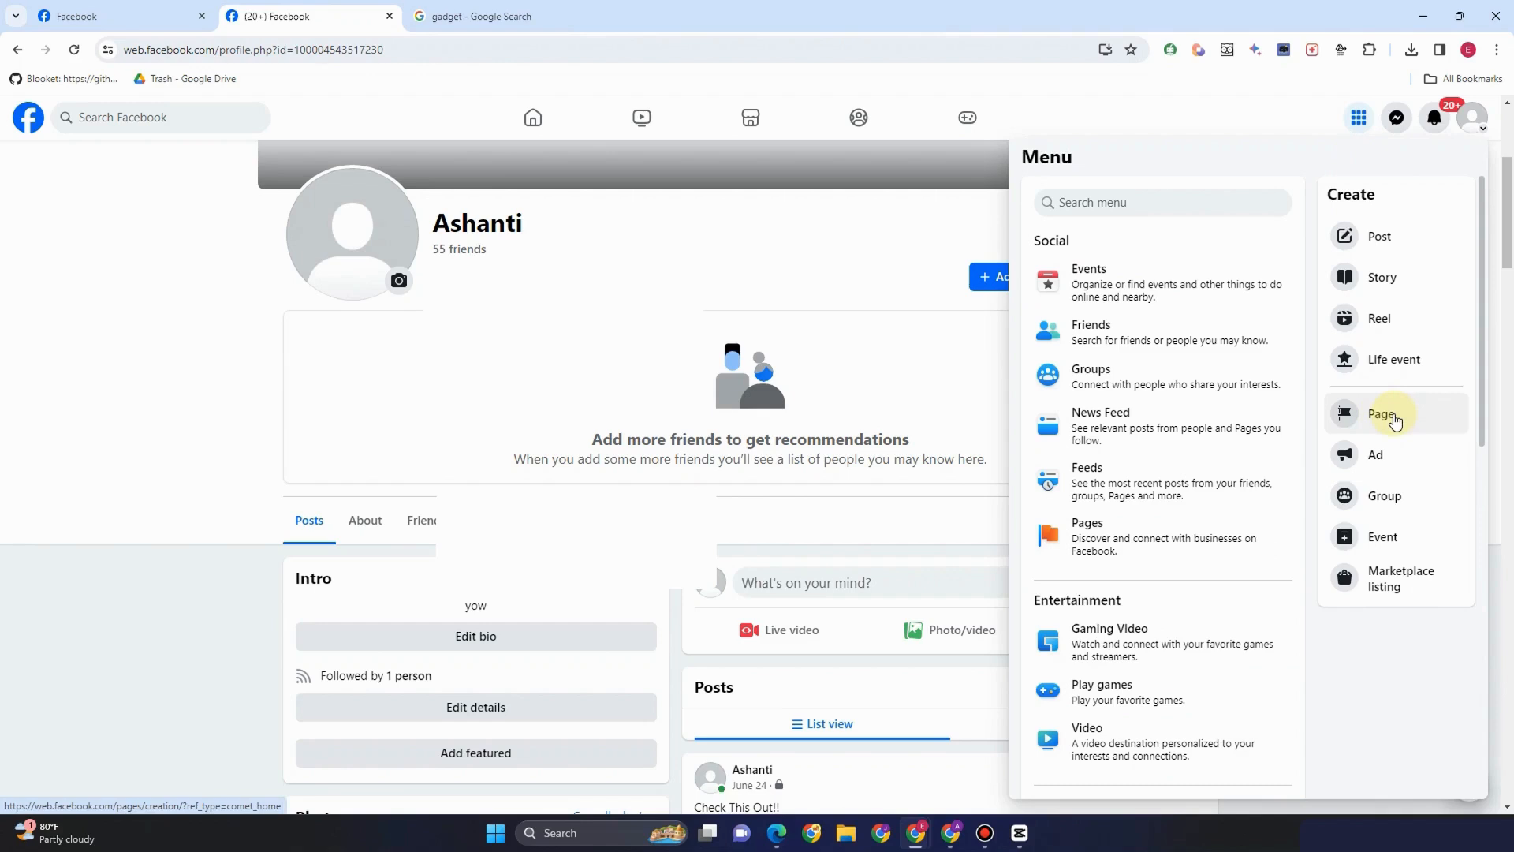
Start a new Facebook Page from the Menu's Create section
left_click(1394, 419)
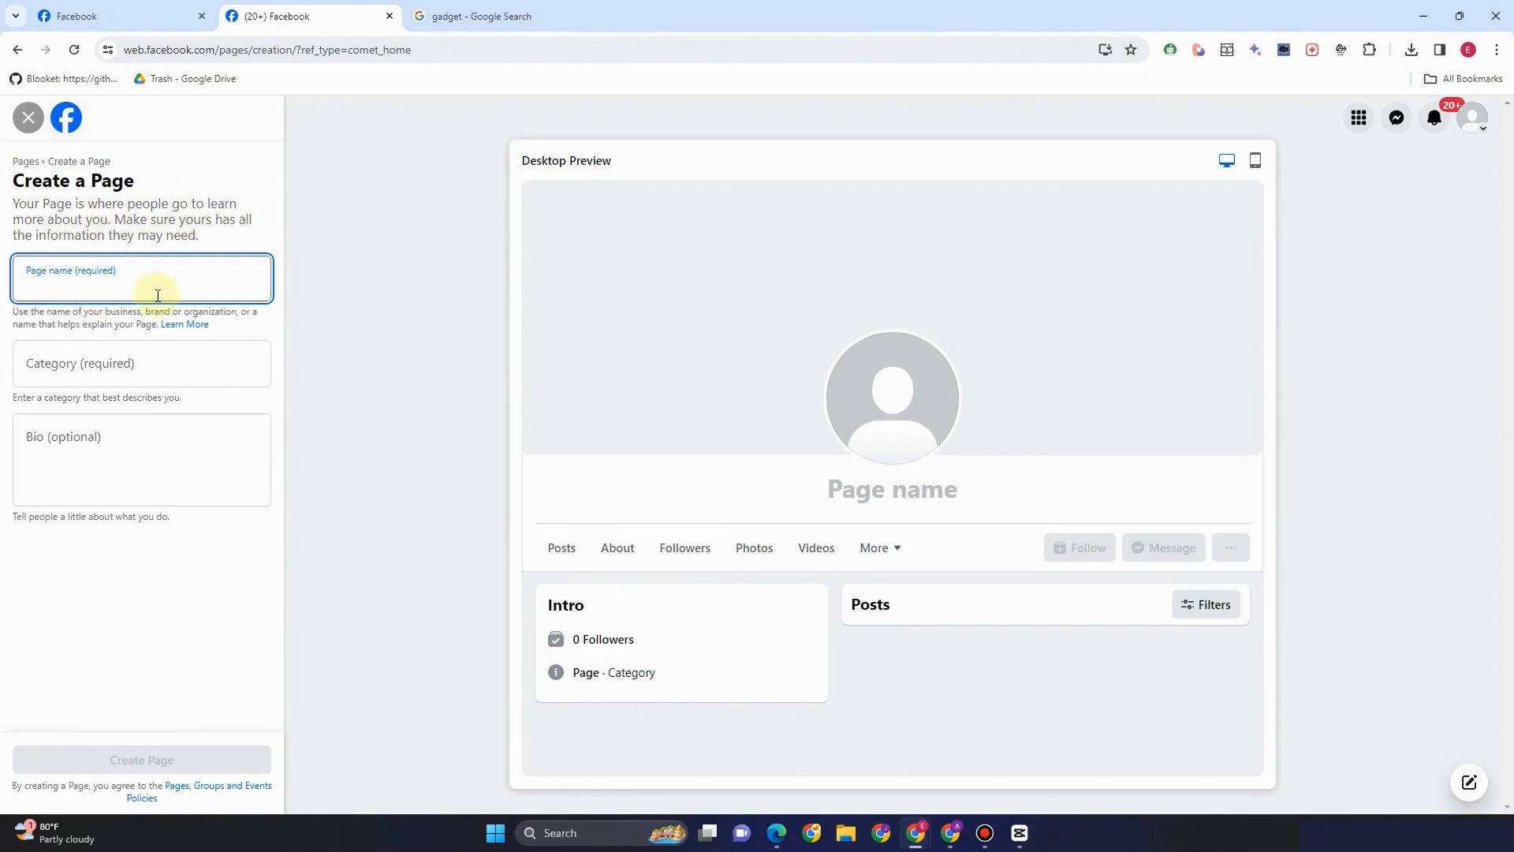
Enter 'Clothe All You Want' as the Page name, deleting the flagged trailing exclamation mark
type("Clot")
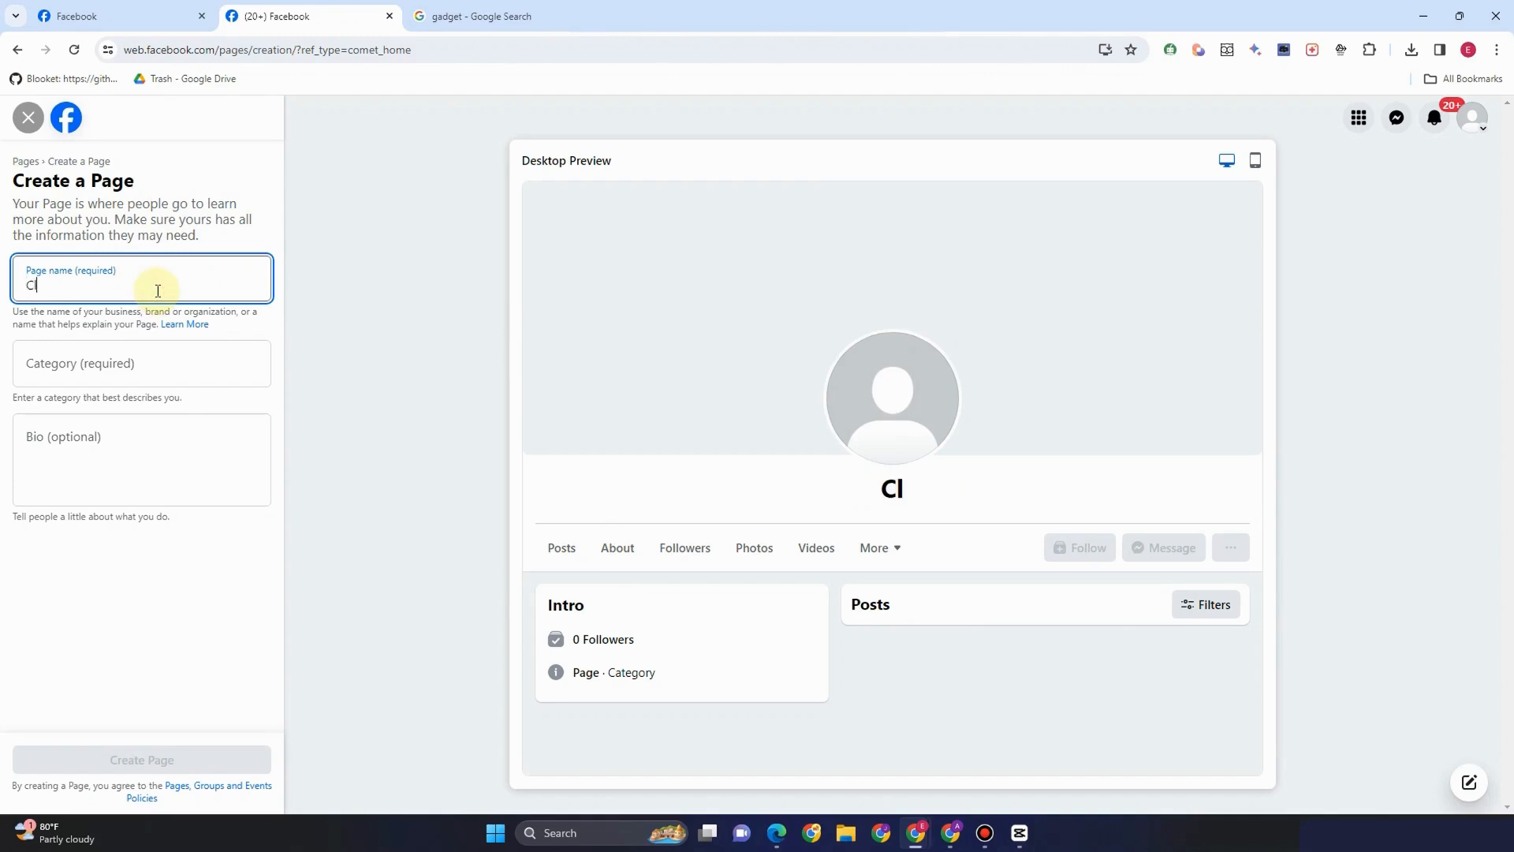
key("BackSpace")
type("th")
key("BackSpace")
key("BackSpace")
type("the All")
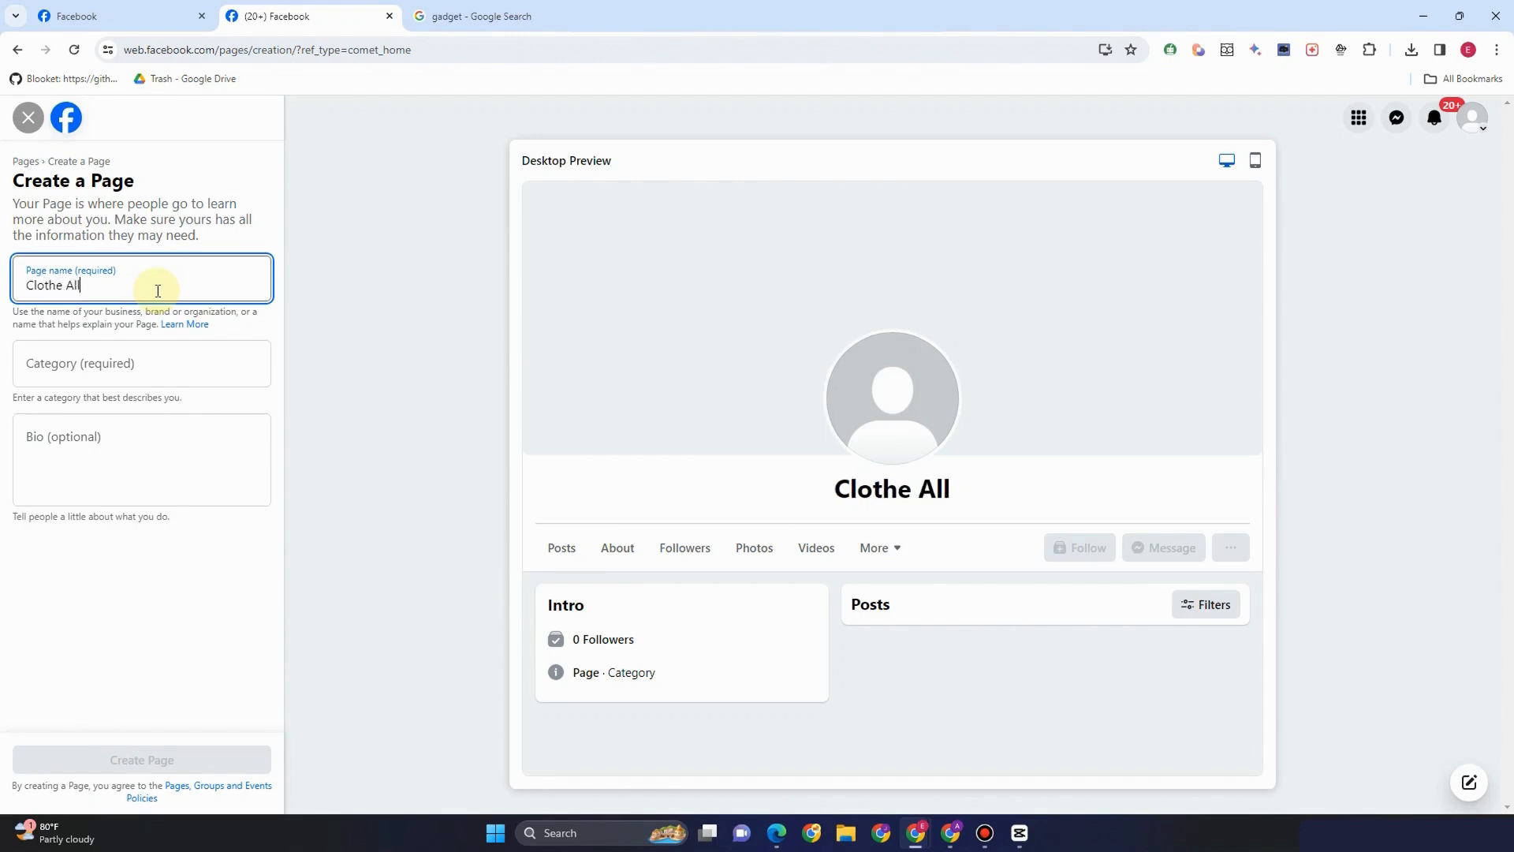
type(" You Want")
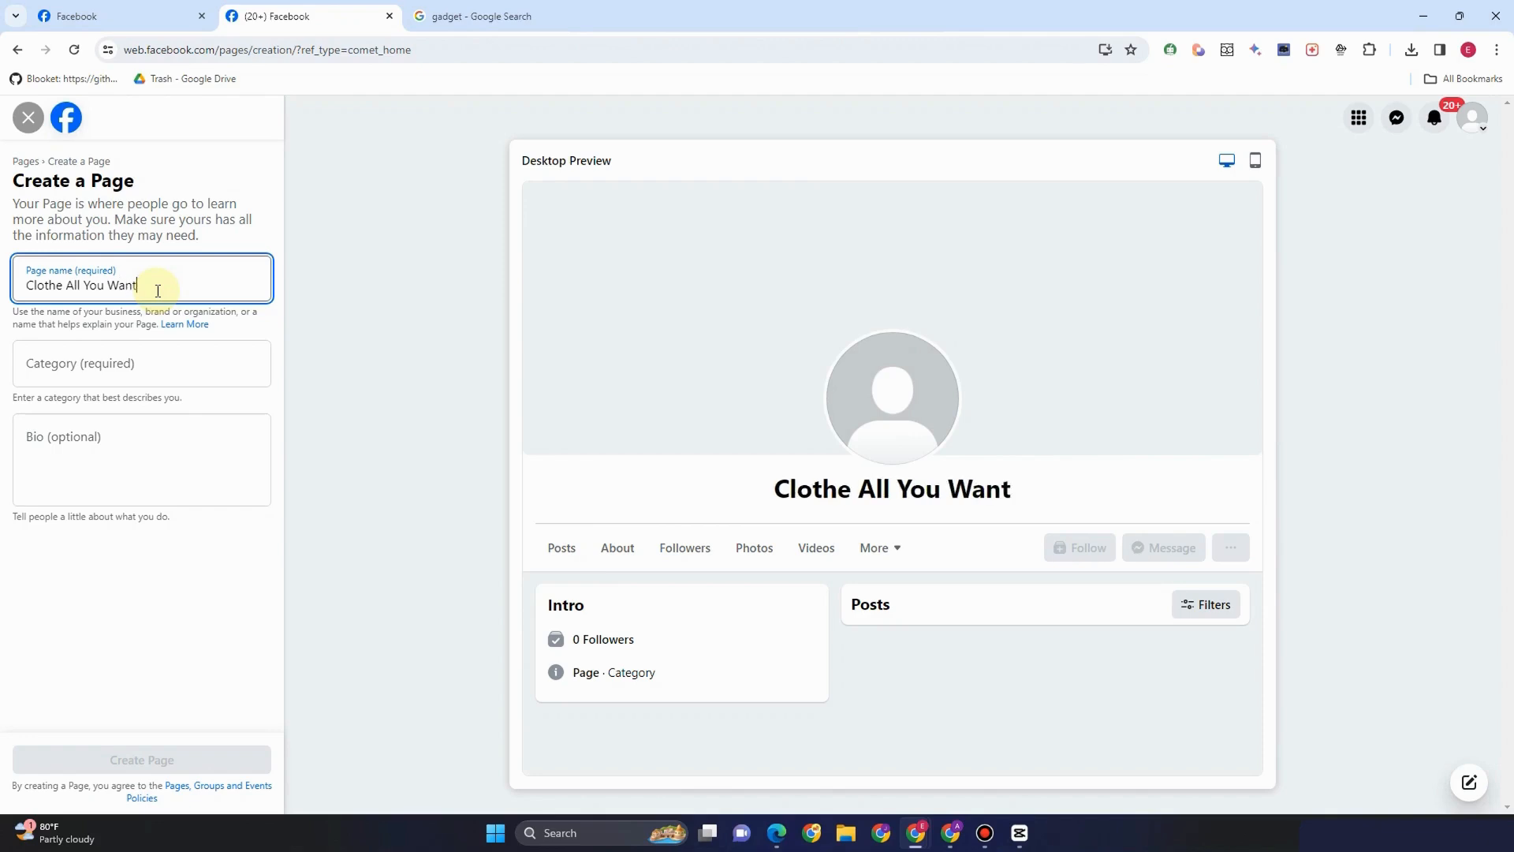
type("!")
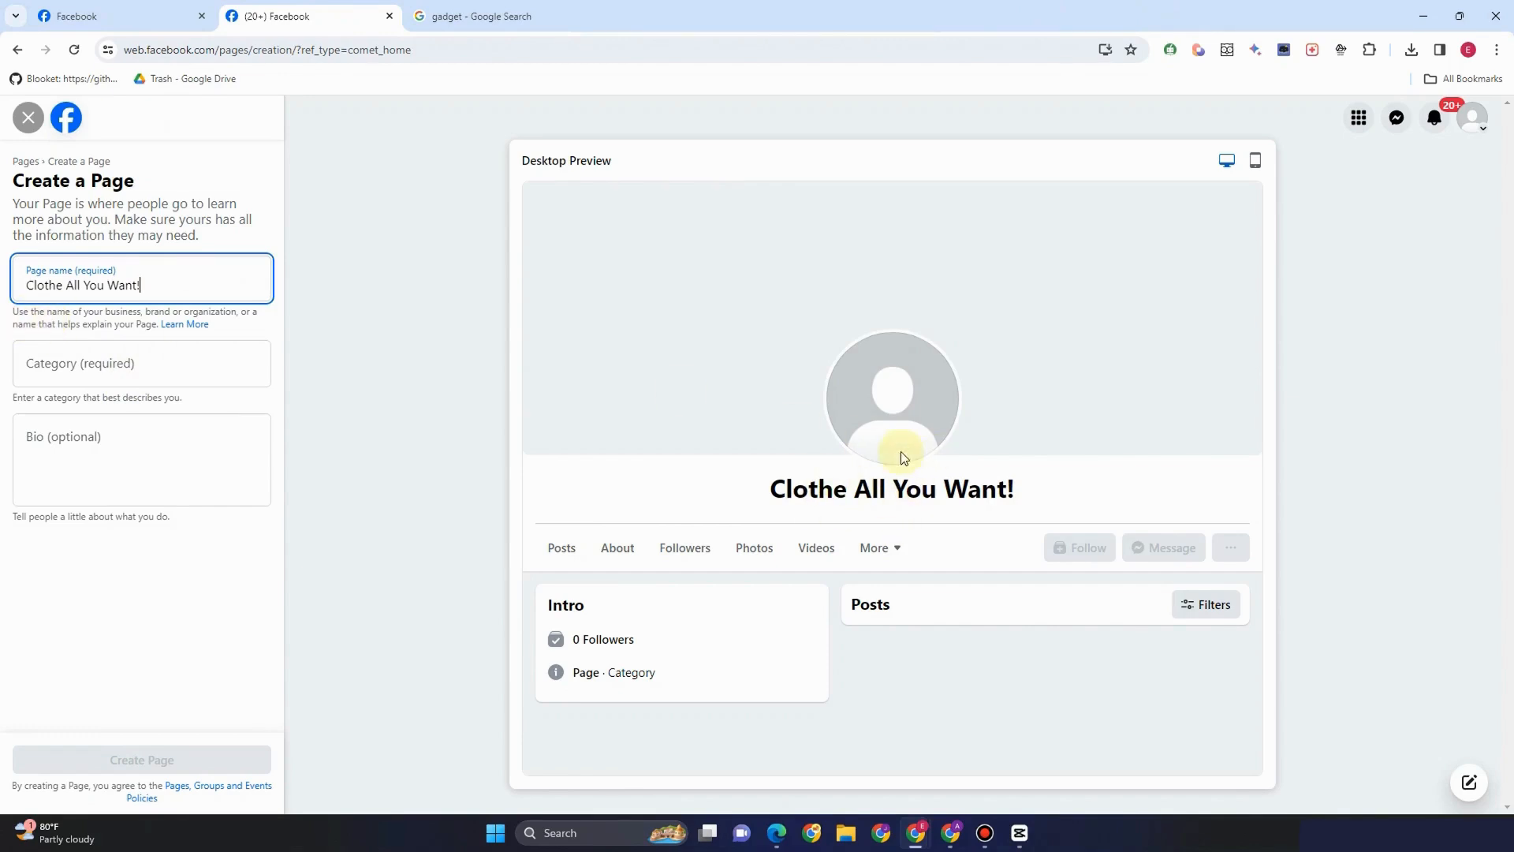
left_click(99, 372)
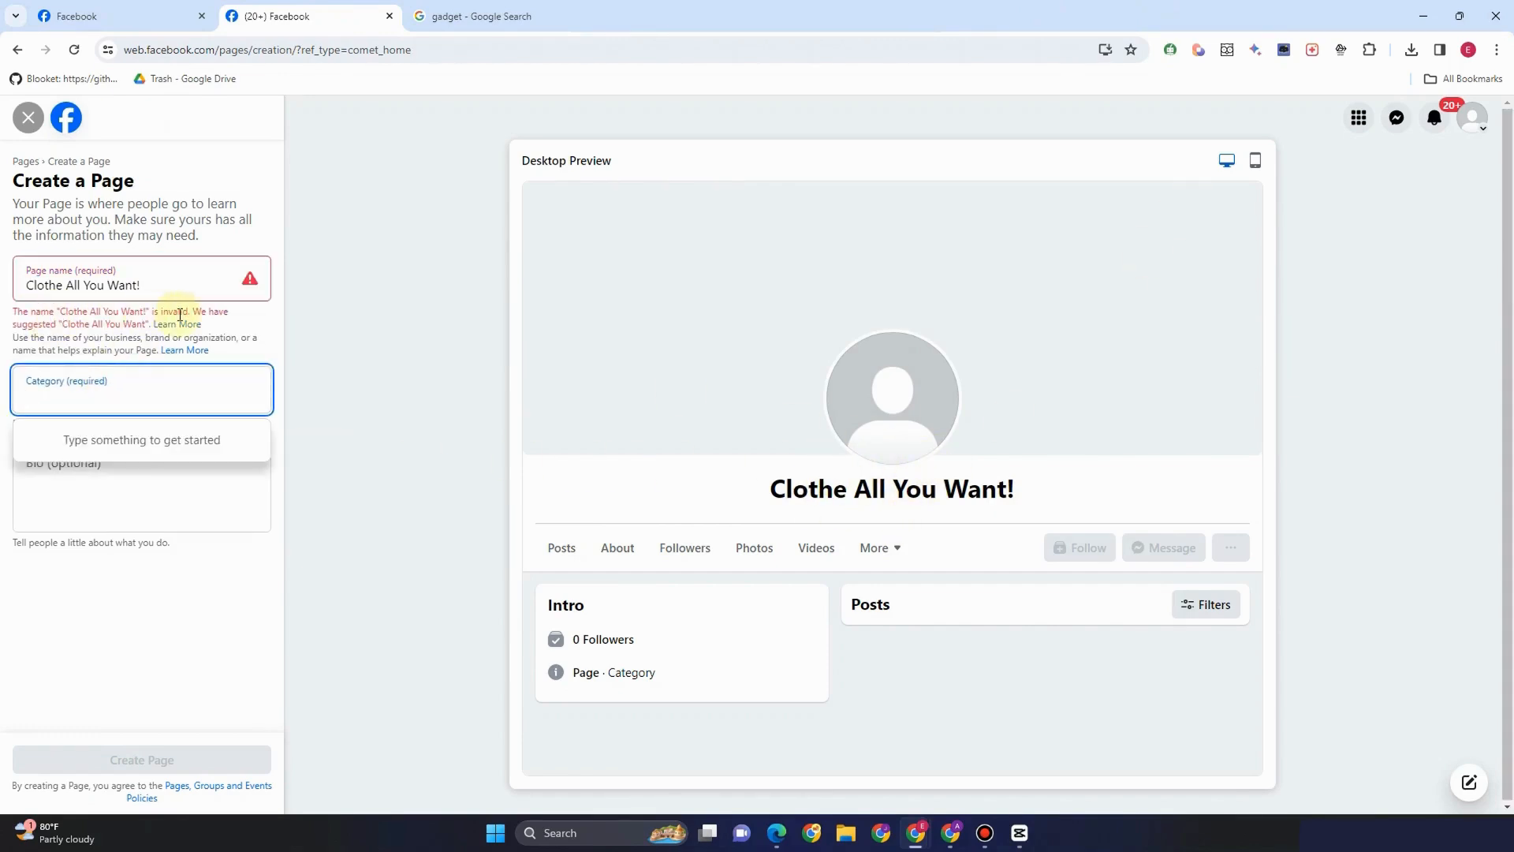
left_click(201, 285)
key("BackSpace")
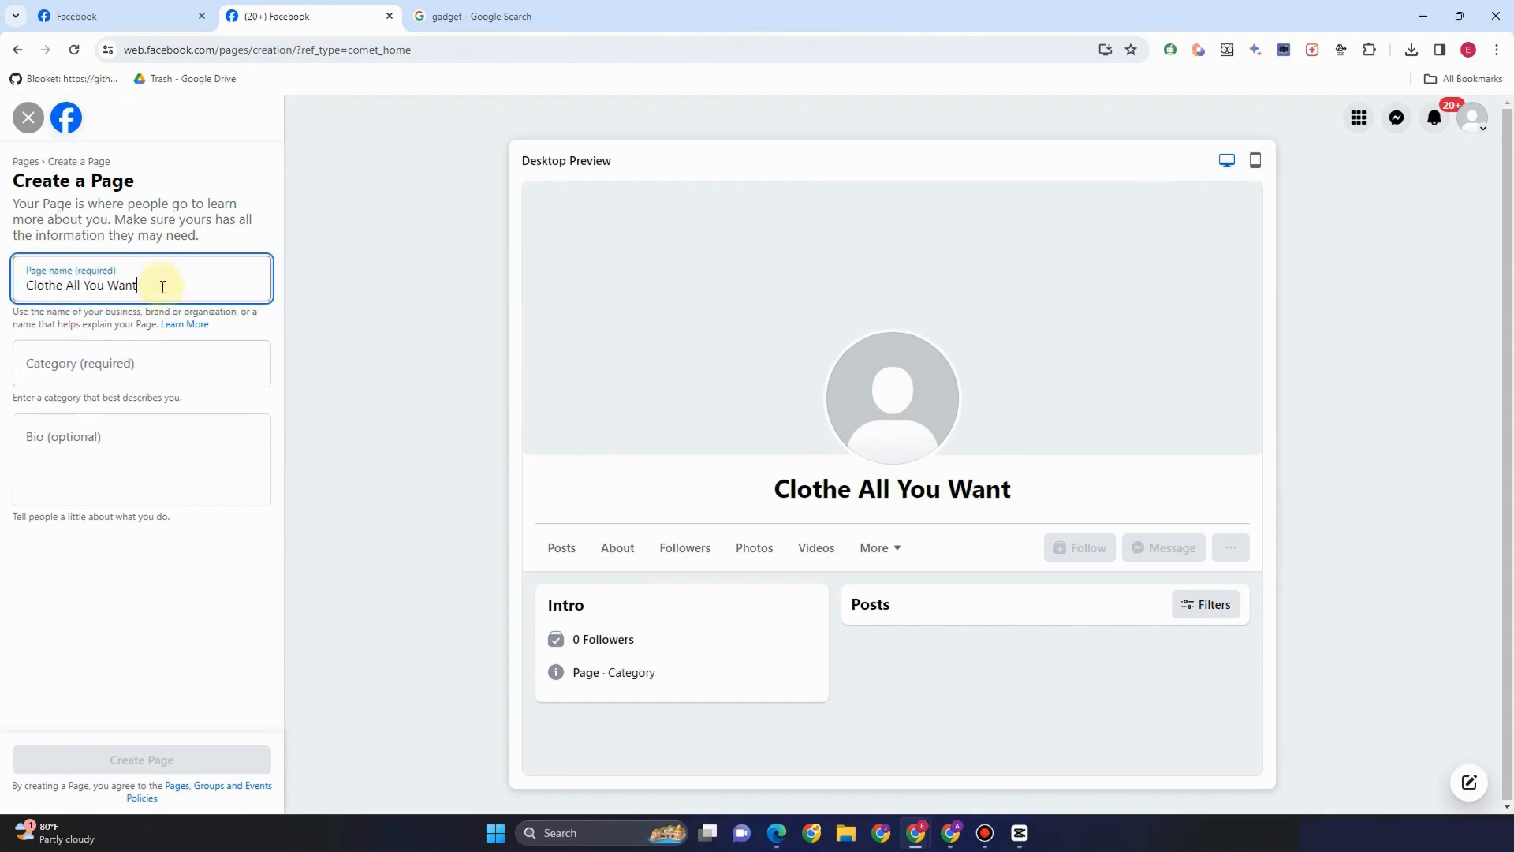
Add the categories Clothing store, Clothing (Brand) and Clothing Company from the 'Clo' suggestions
left_click(179, 376)
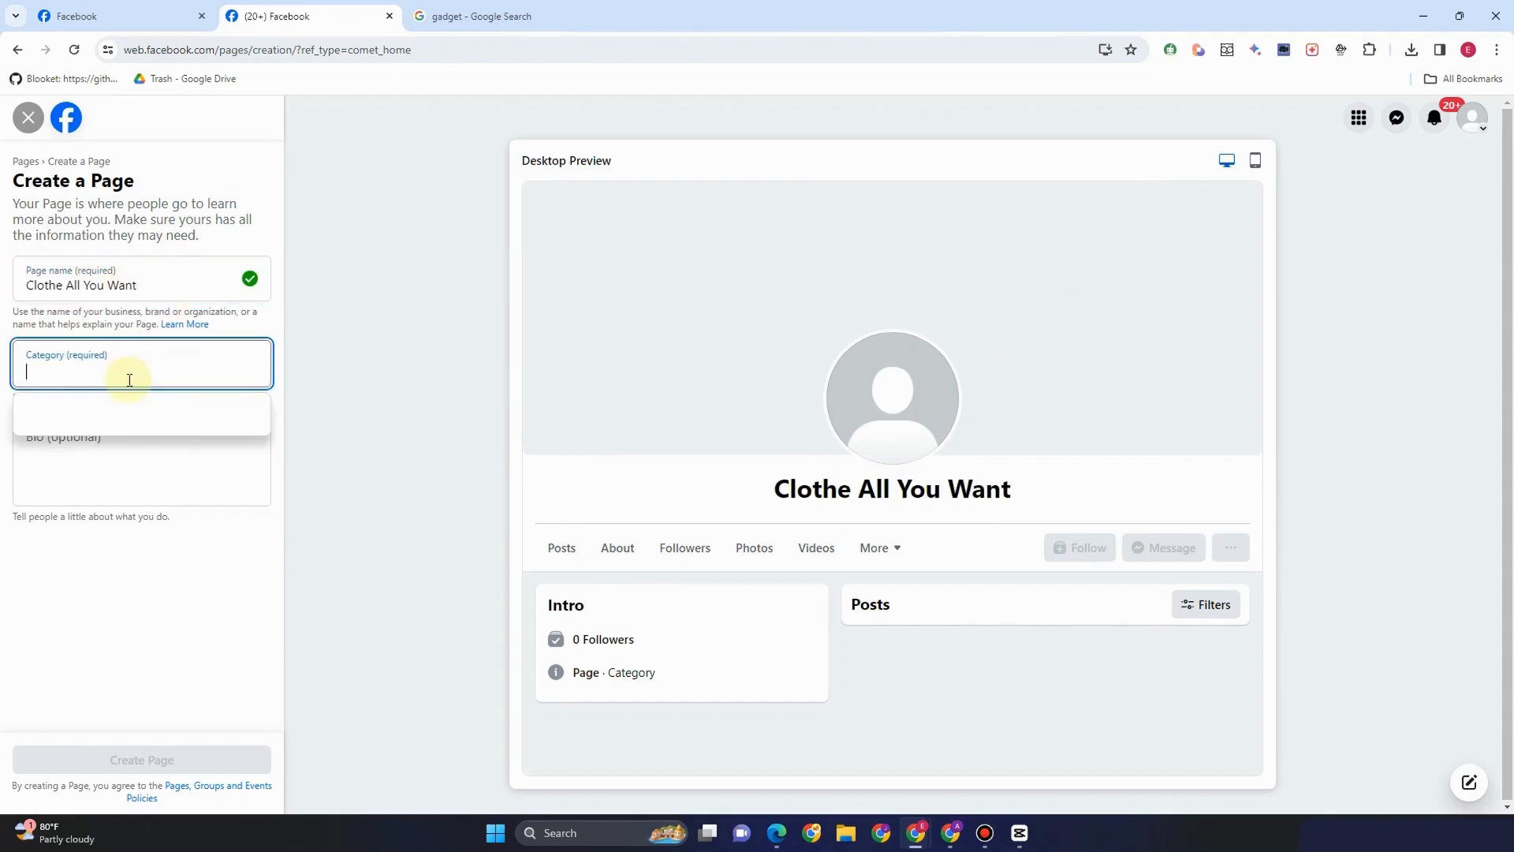
type("Clo")
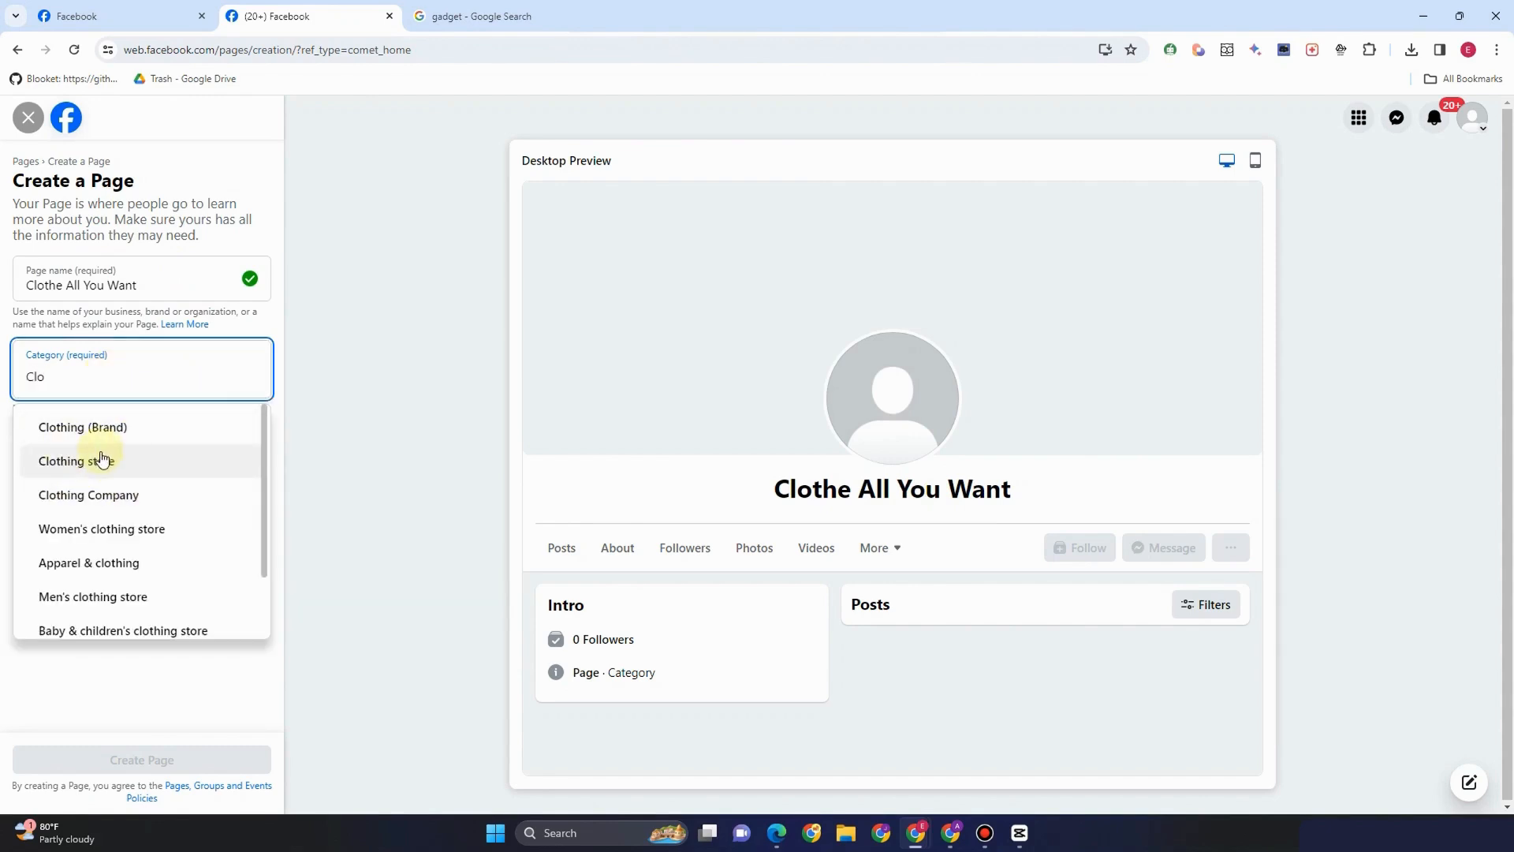
left_click(103, 463)
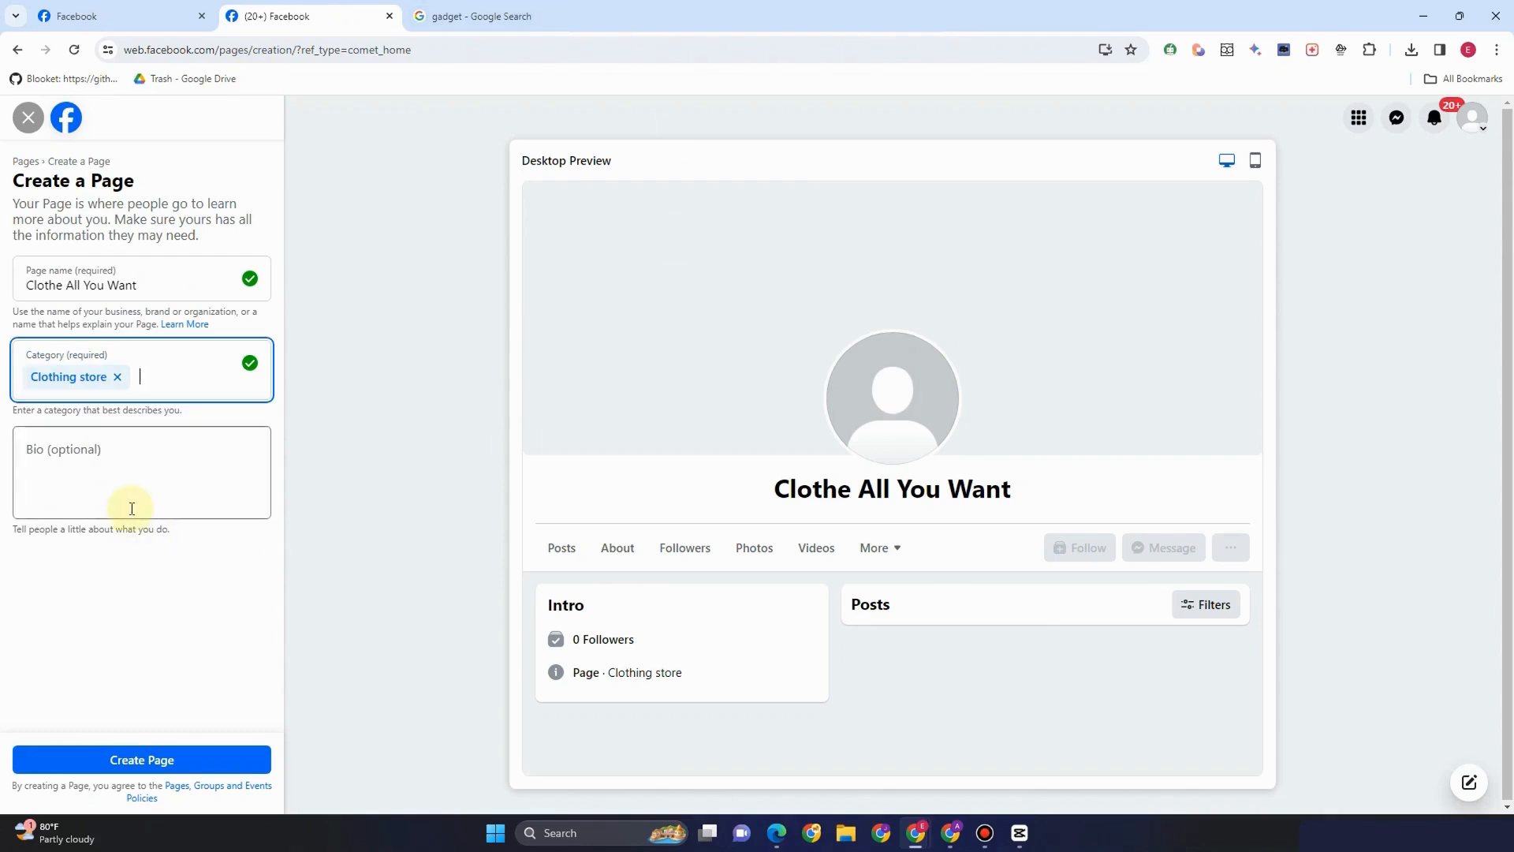
type("Clo")
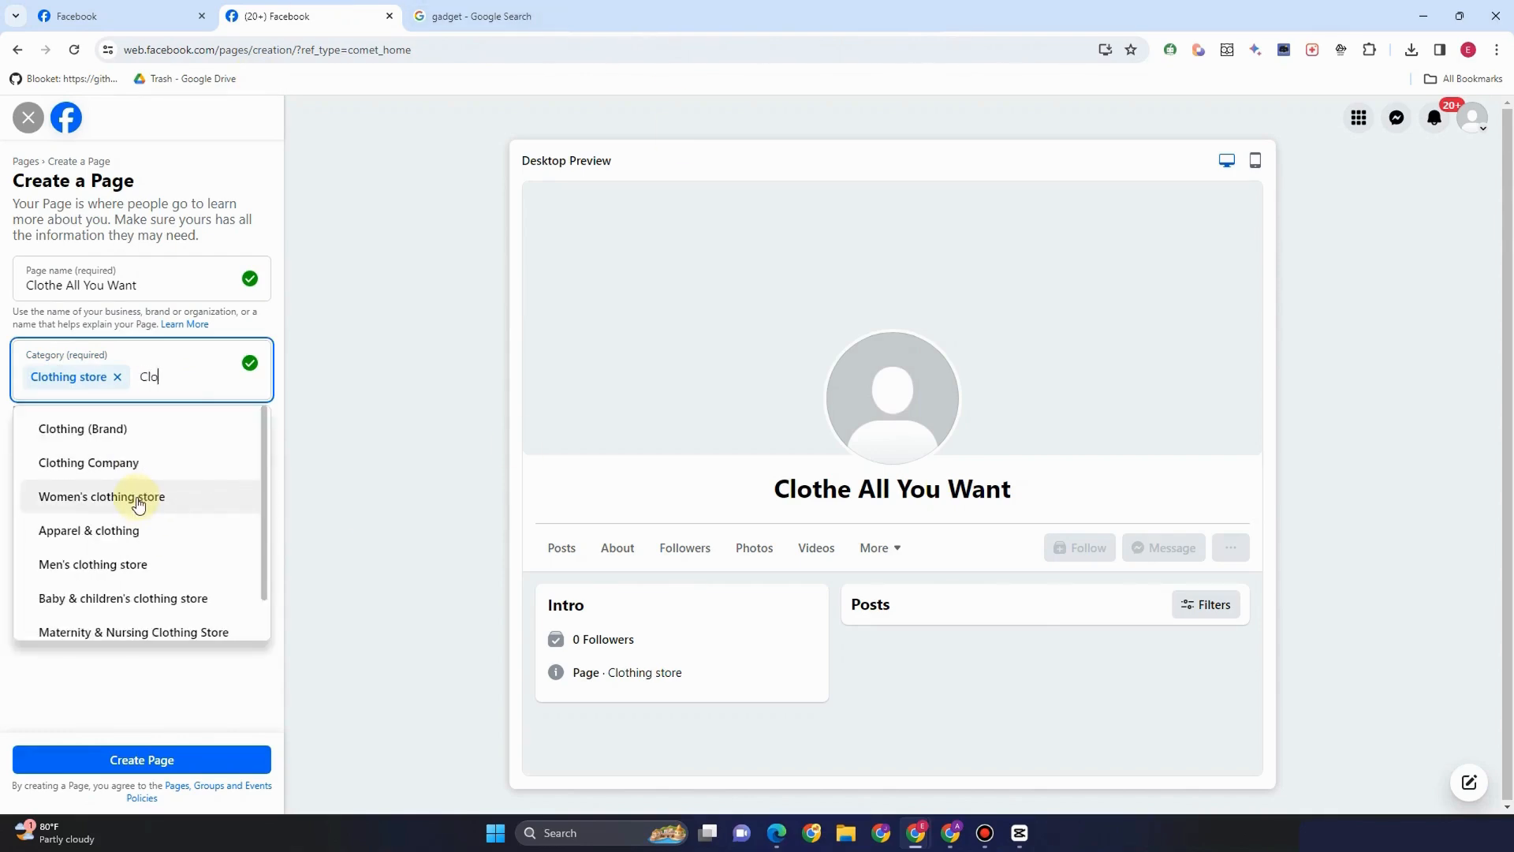
left_click(148, 430)
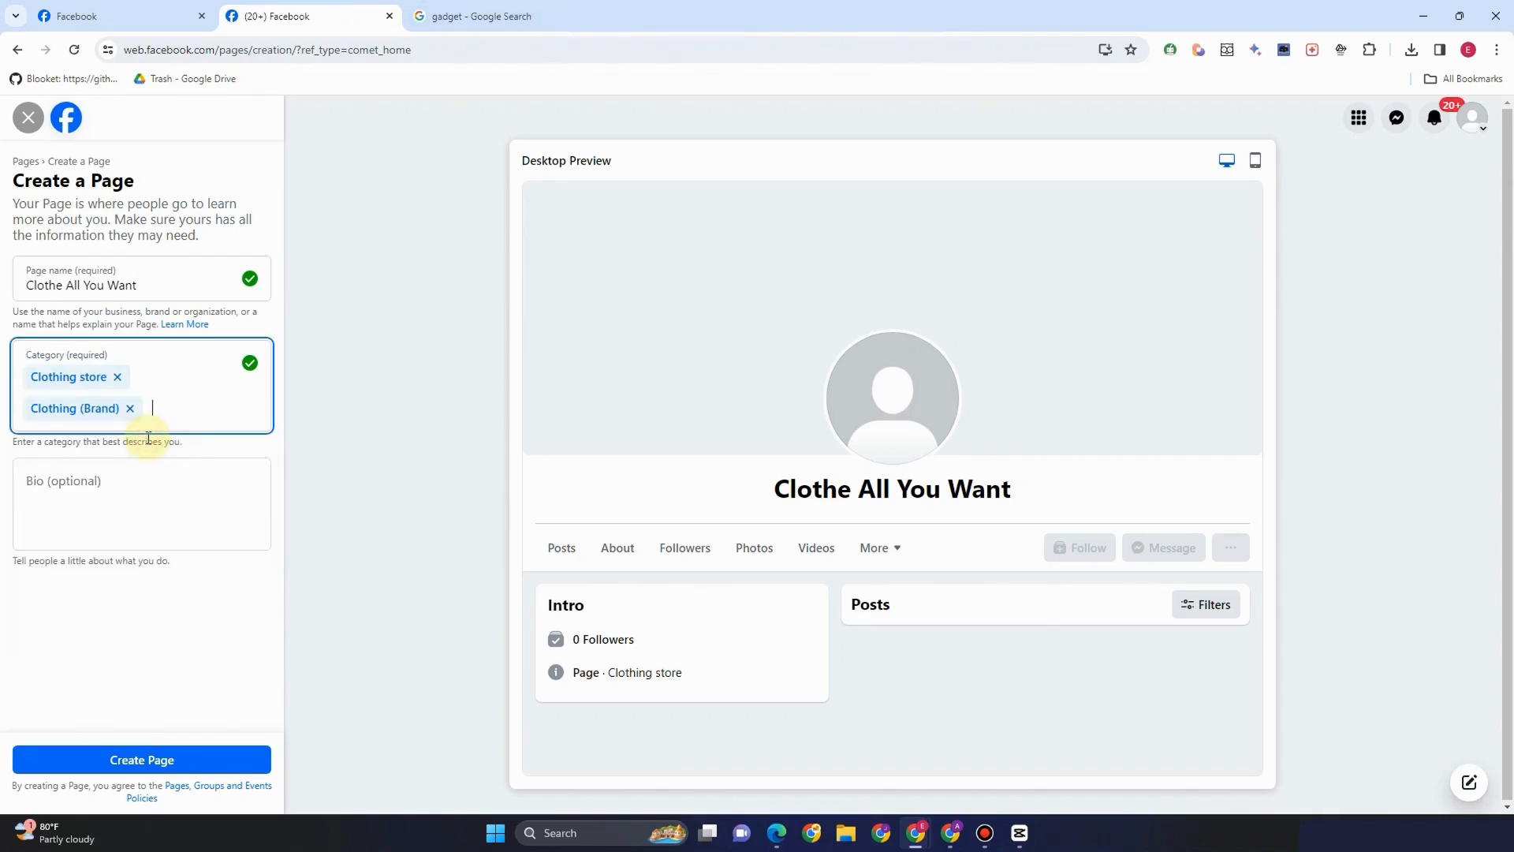
type("Cloth")
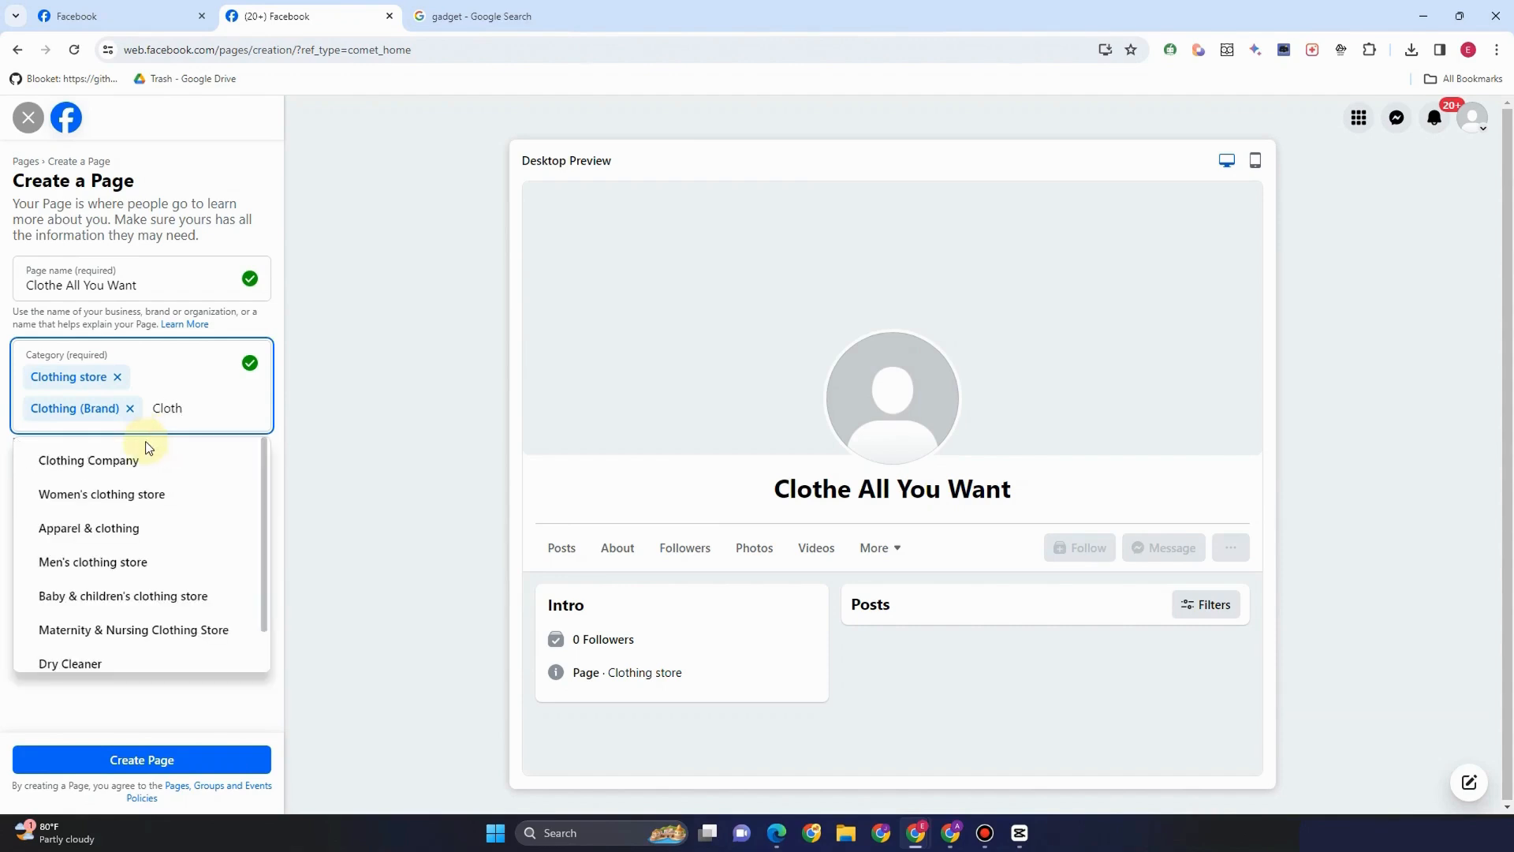
left_click(146, 463)
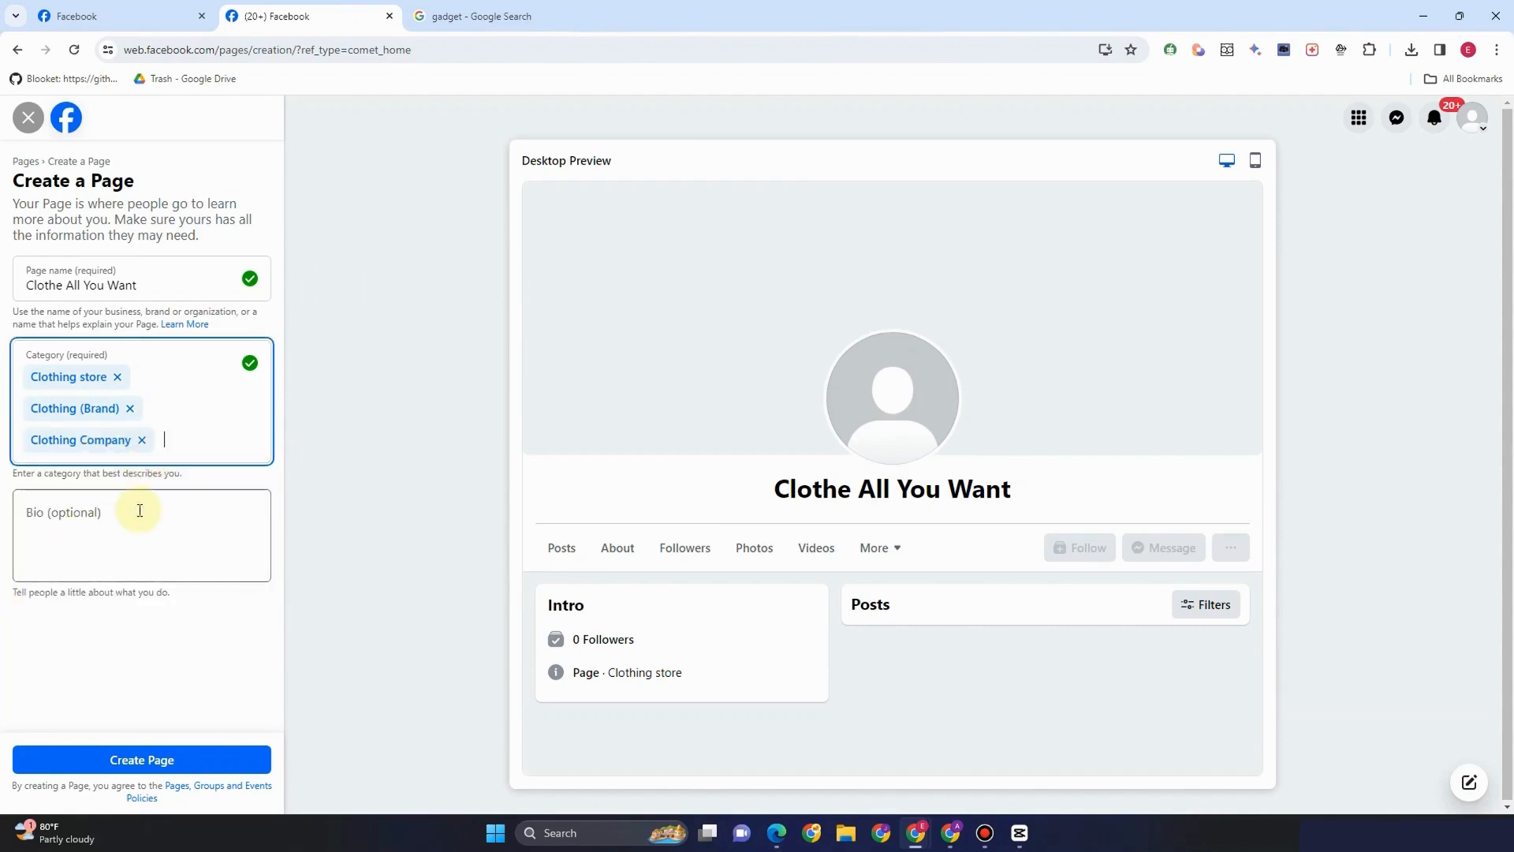
left_click(140, 514)
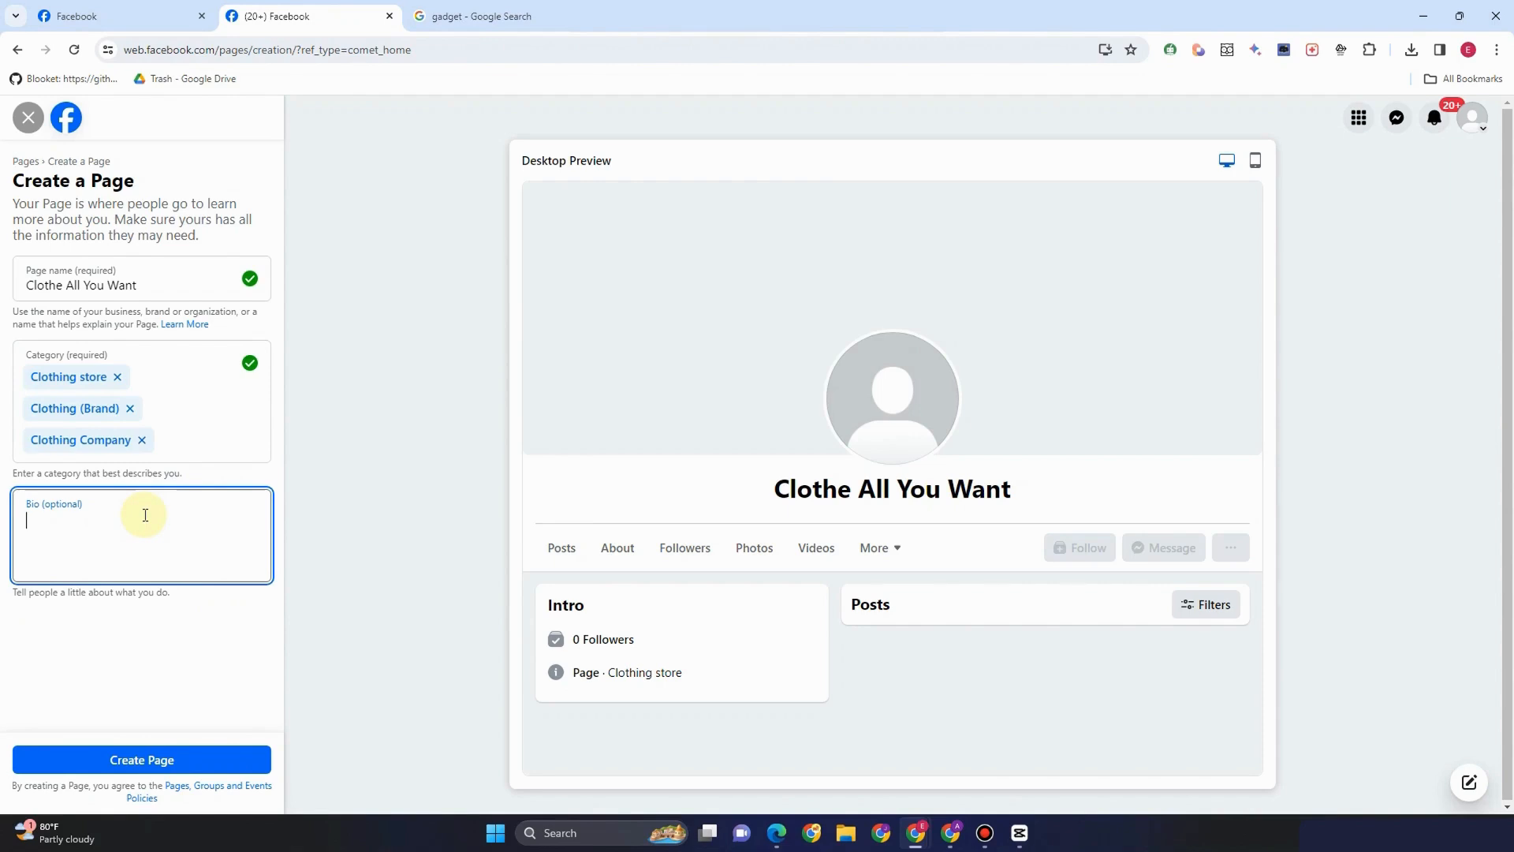
Write the bio 'The Best Place For You!'
type("The BEst")
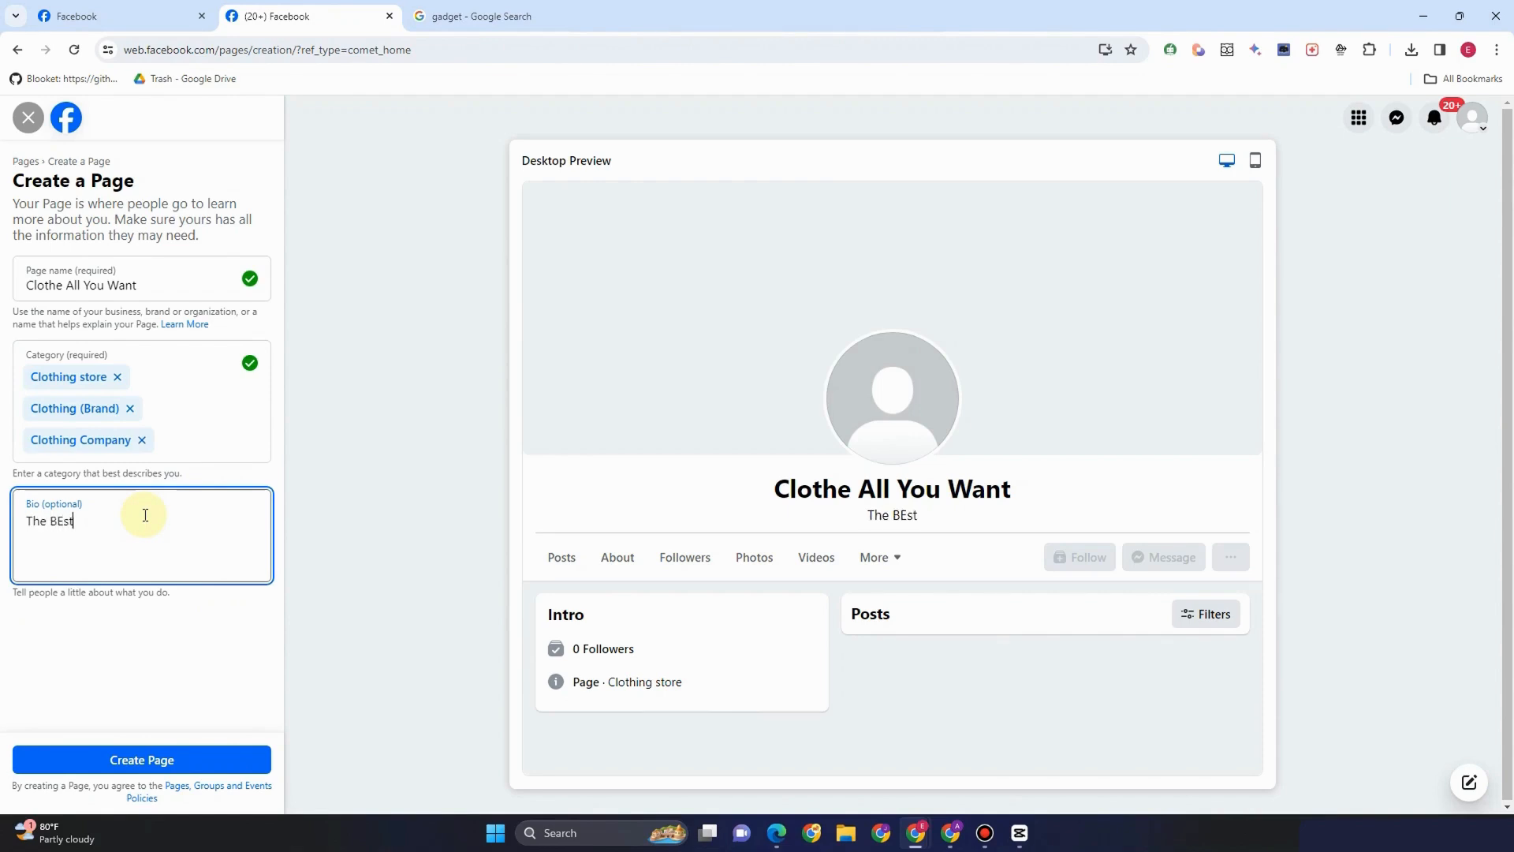
key("BackSpace")
key("BackSpace")
key("BackSpace")
type("est Place FDor")
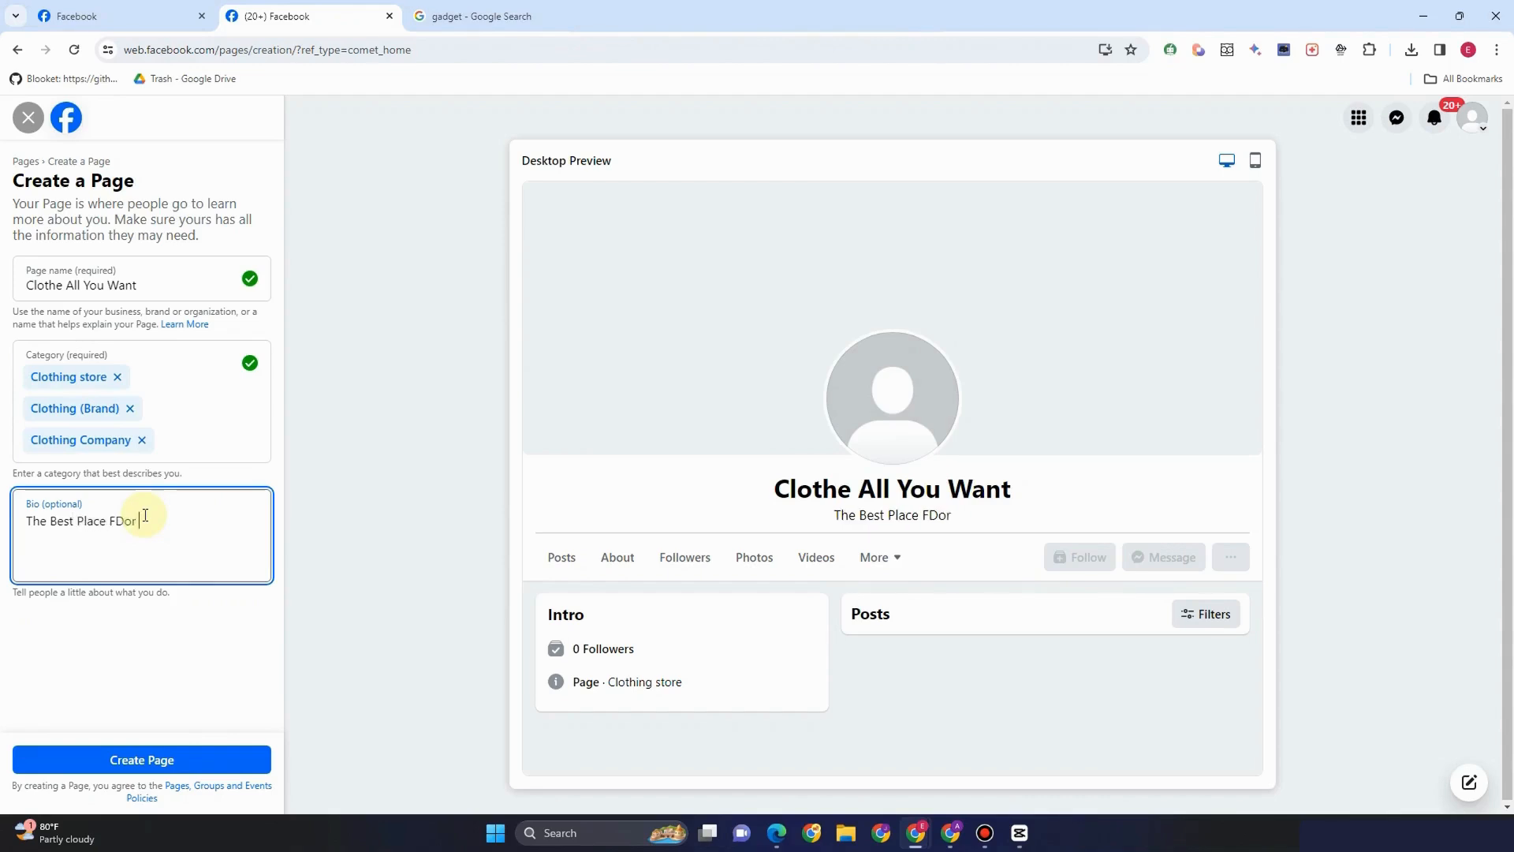
key("BackSpace")
key("BackSpace")
key("BackSpace")
type("or Yo")
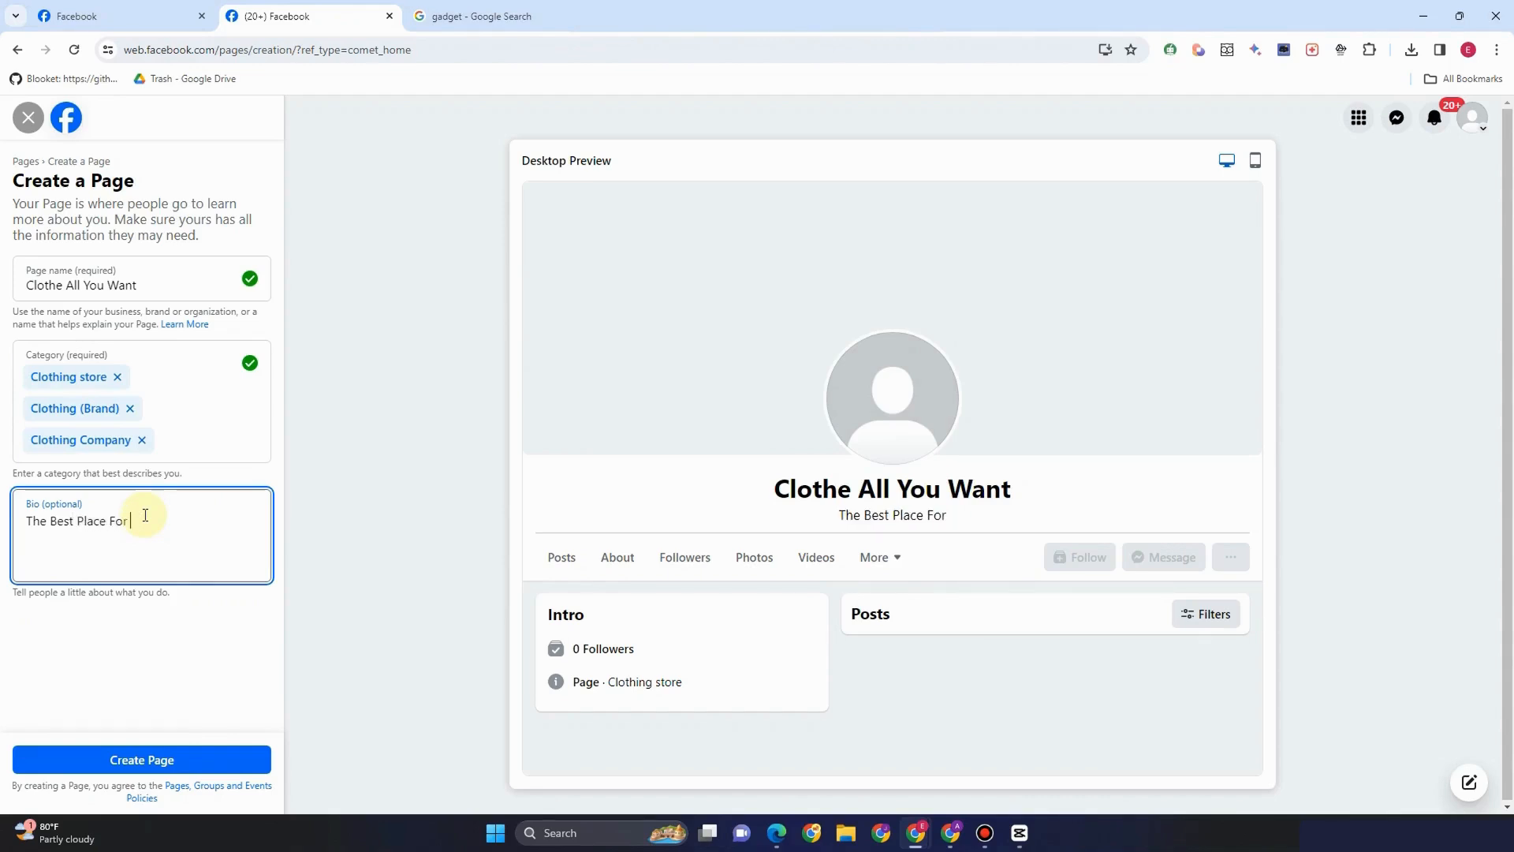
type("u!")
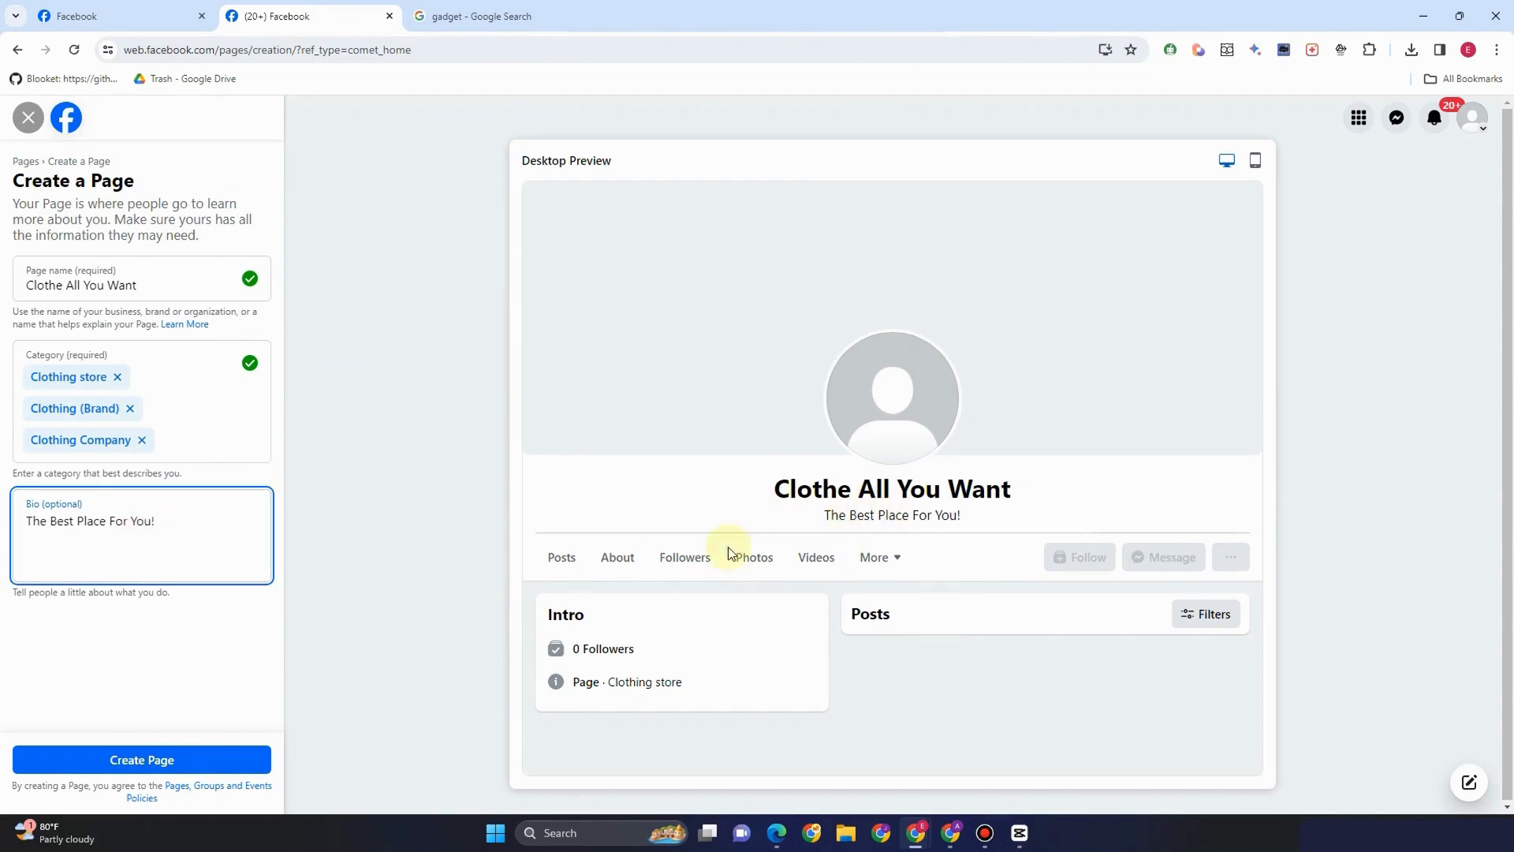
Check the mobile and desktop previews, then create the Page
left_click(1257, 169)
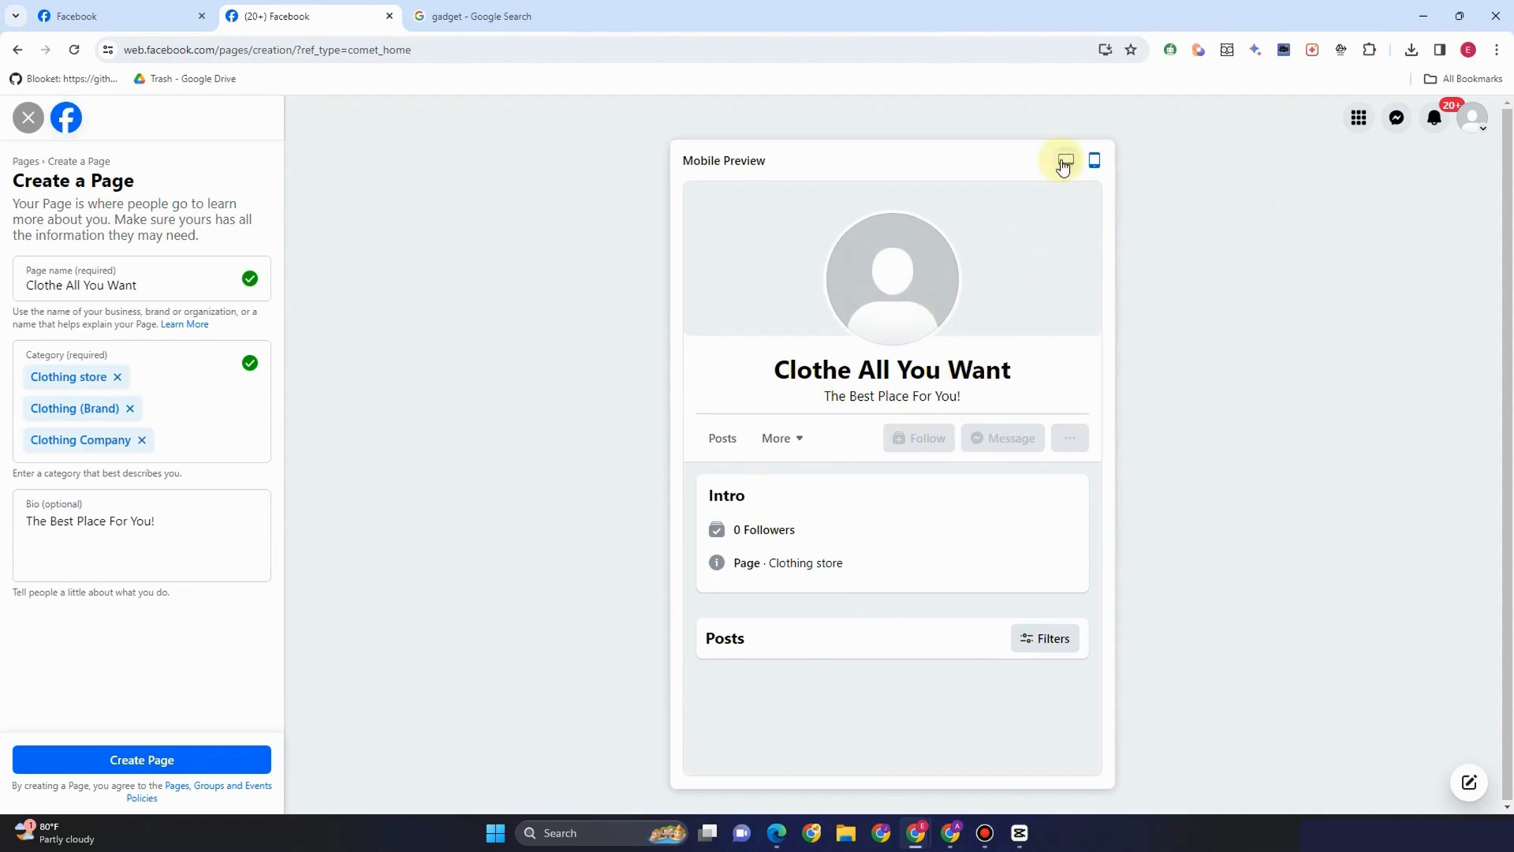
left_click(1065, 160)
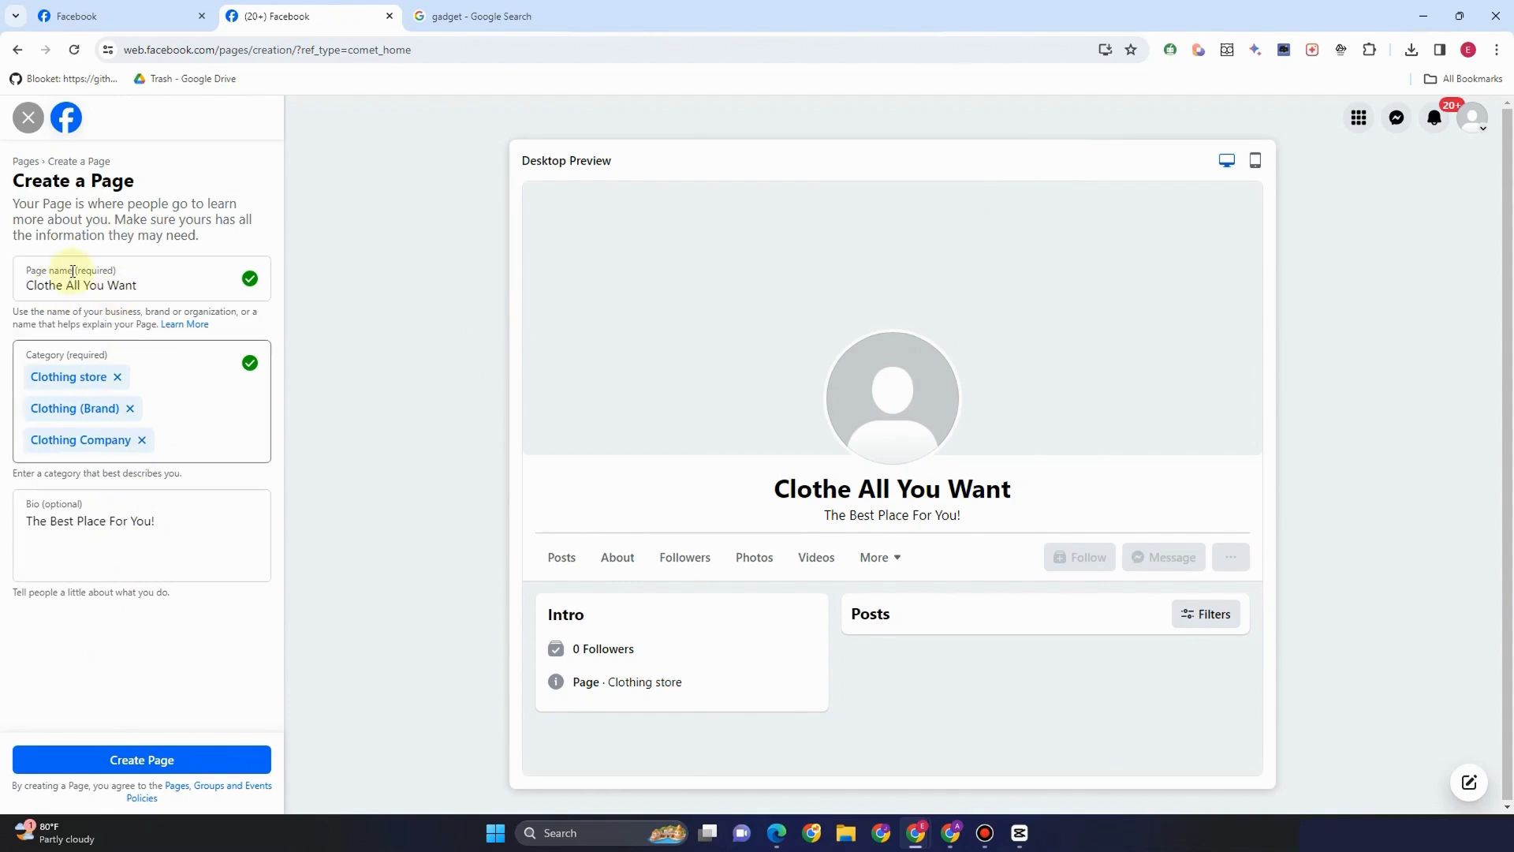
left_click(164, 761)
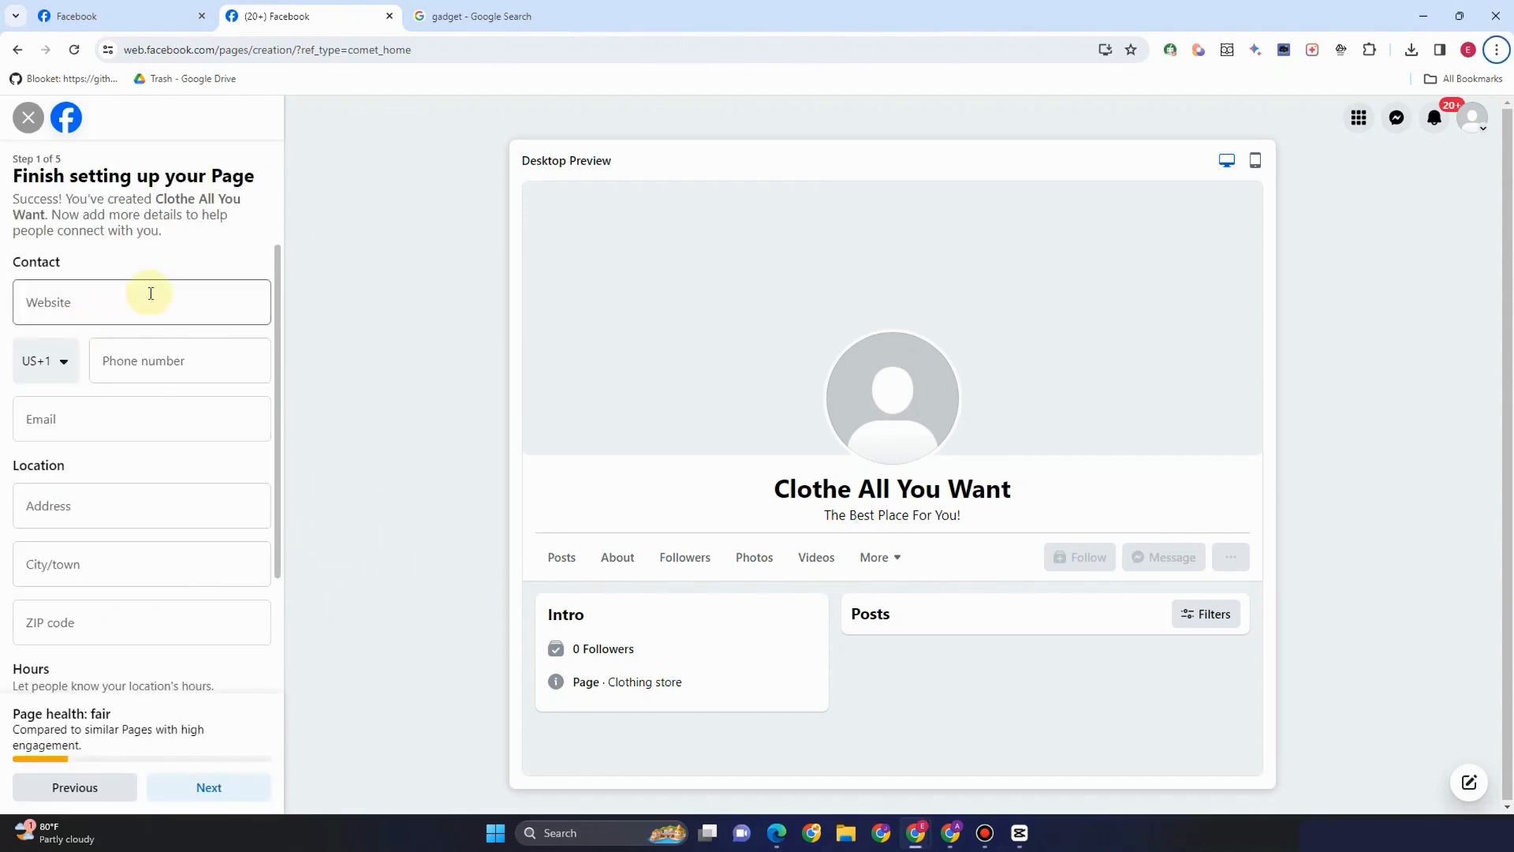
Search Google for 'wordpress' in the other browser tab
left_click(500, 15)
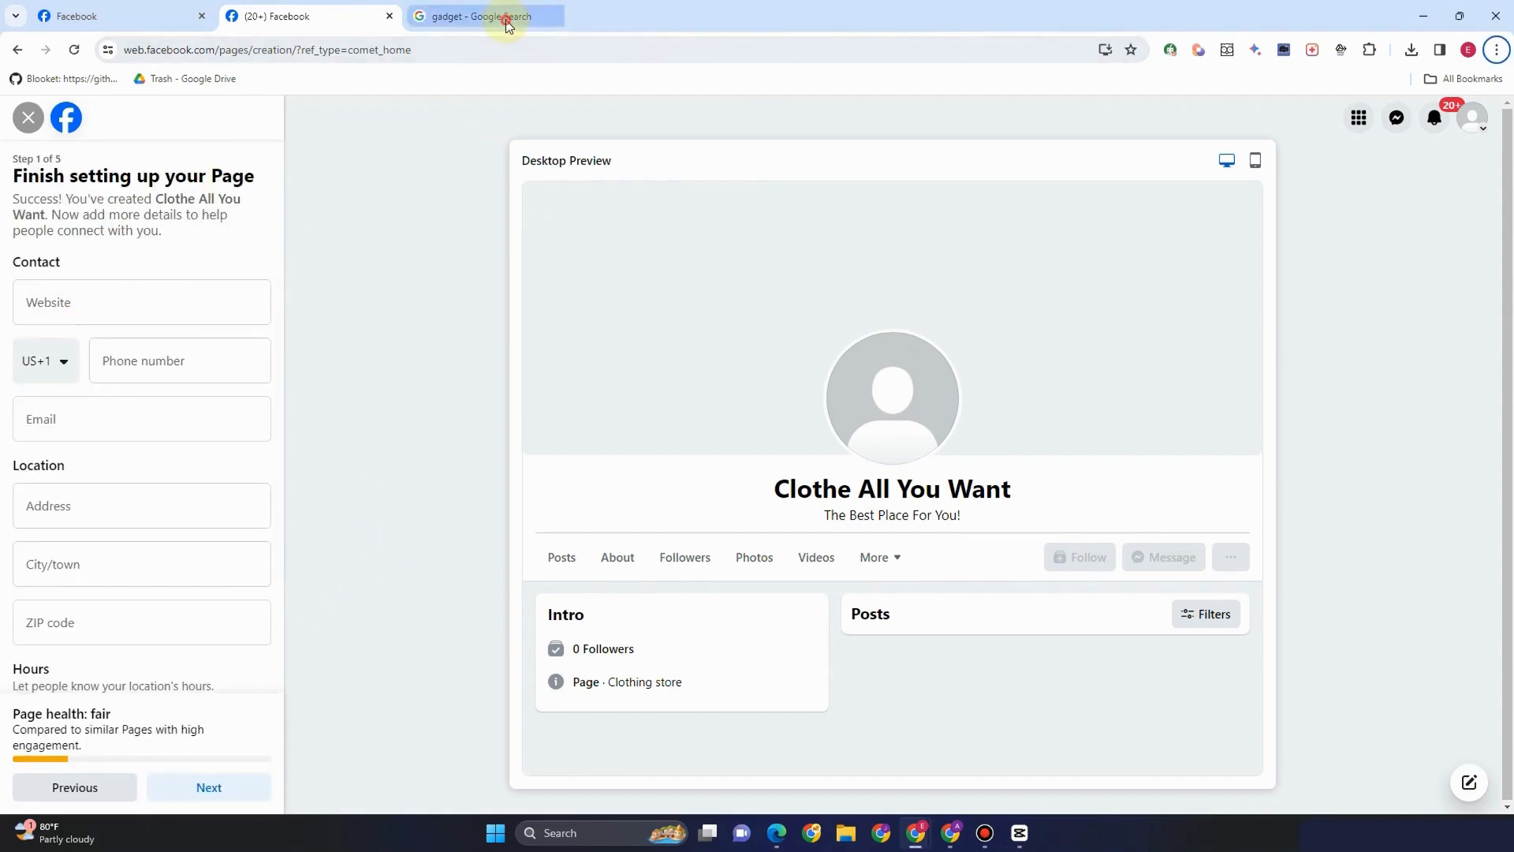
left_click(505, 51)
type("wor")
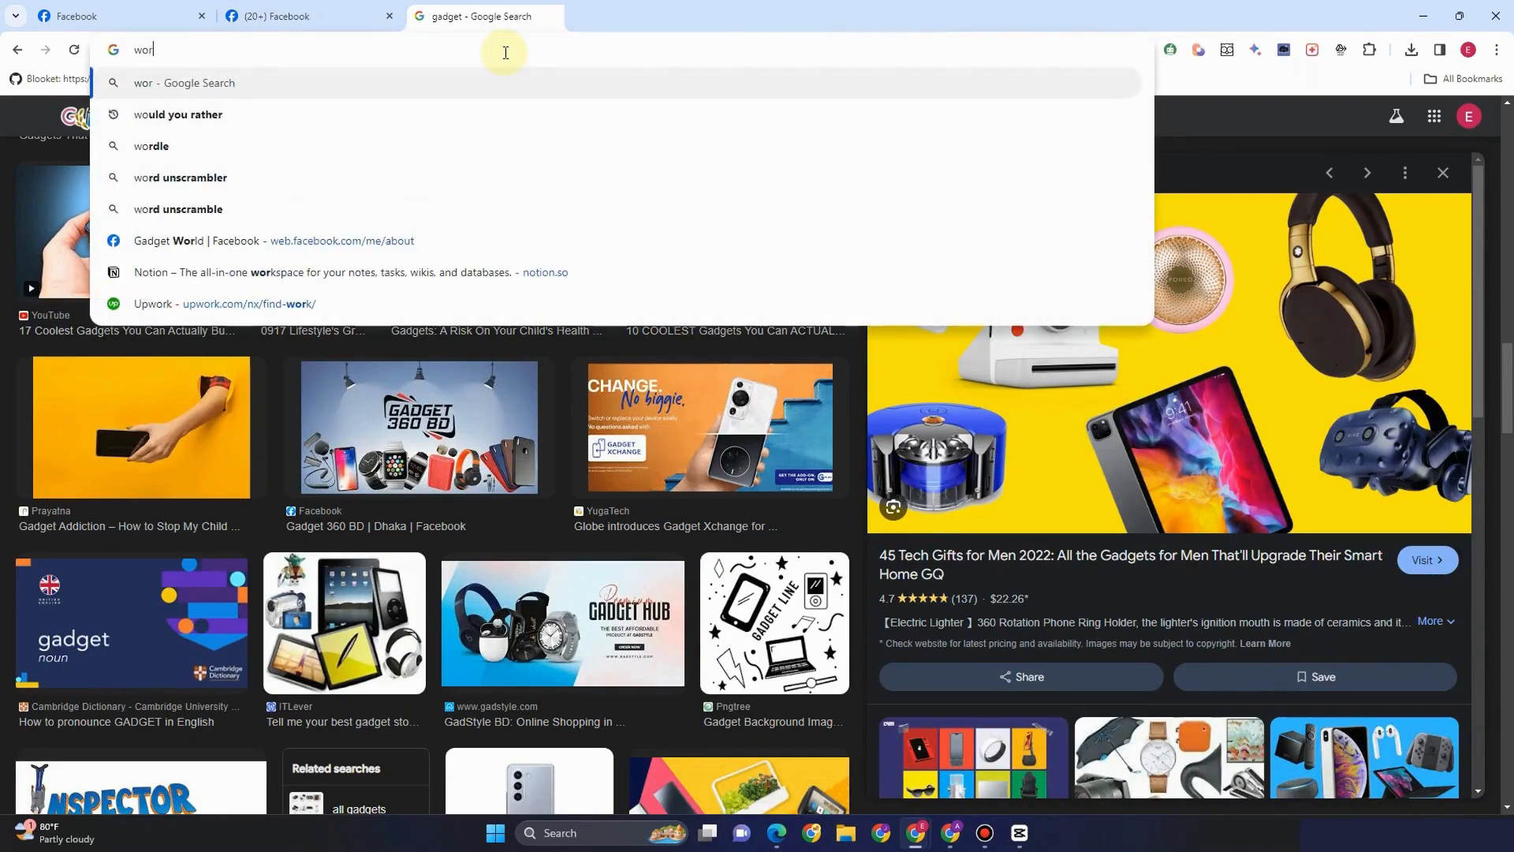
type("dpress")
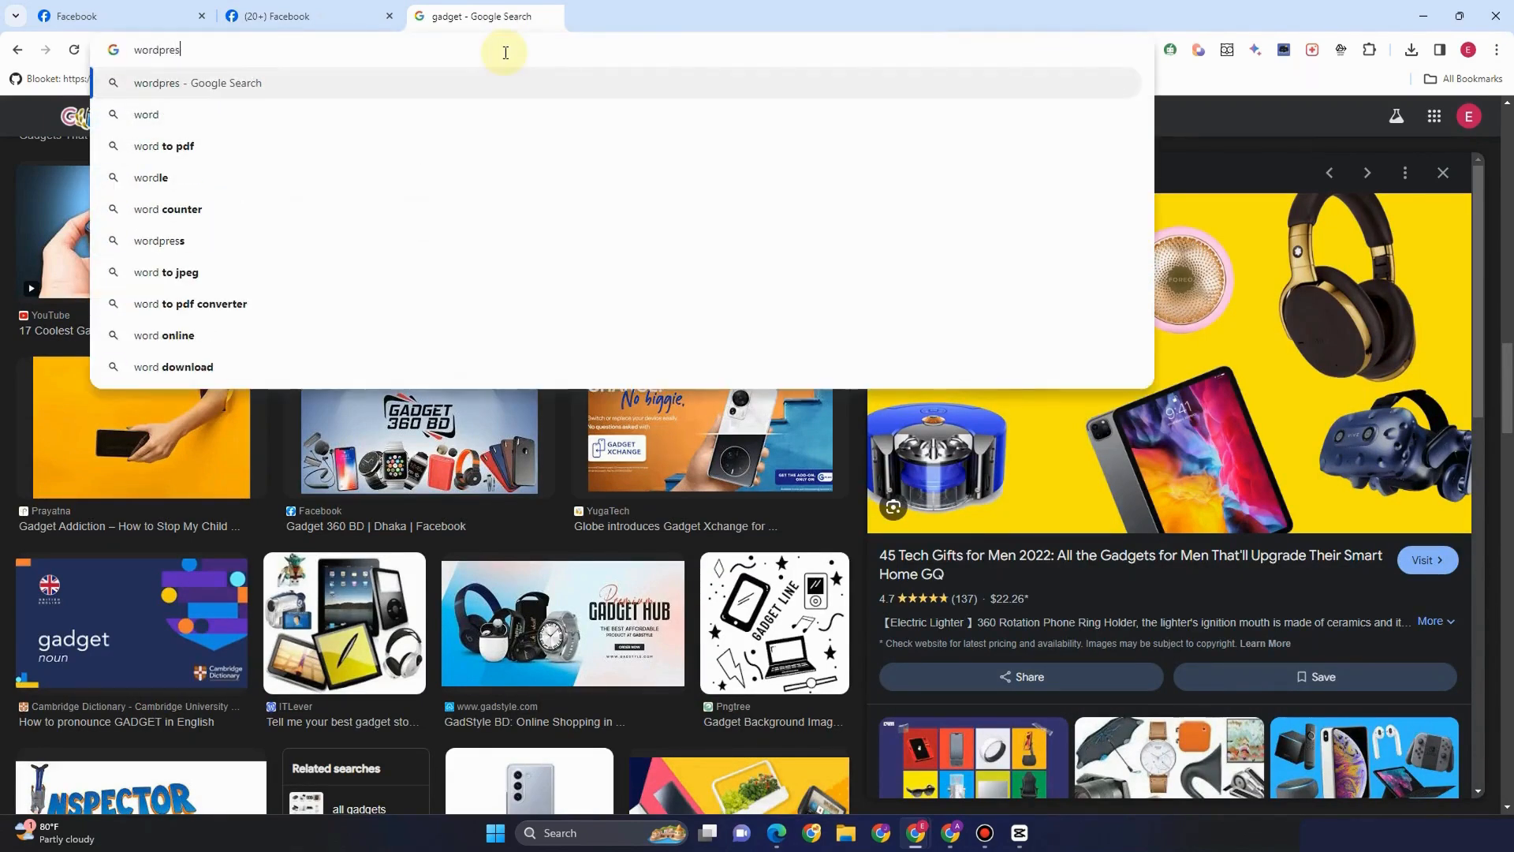
key("Return")
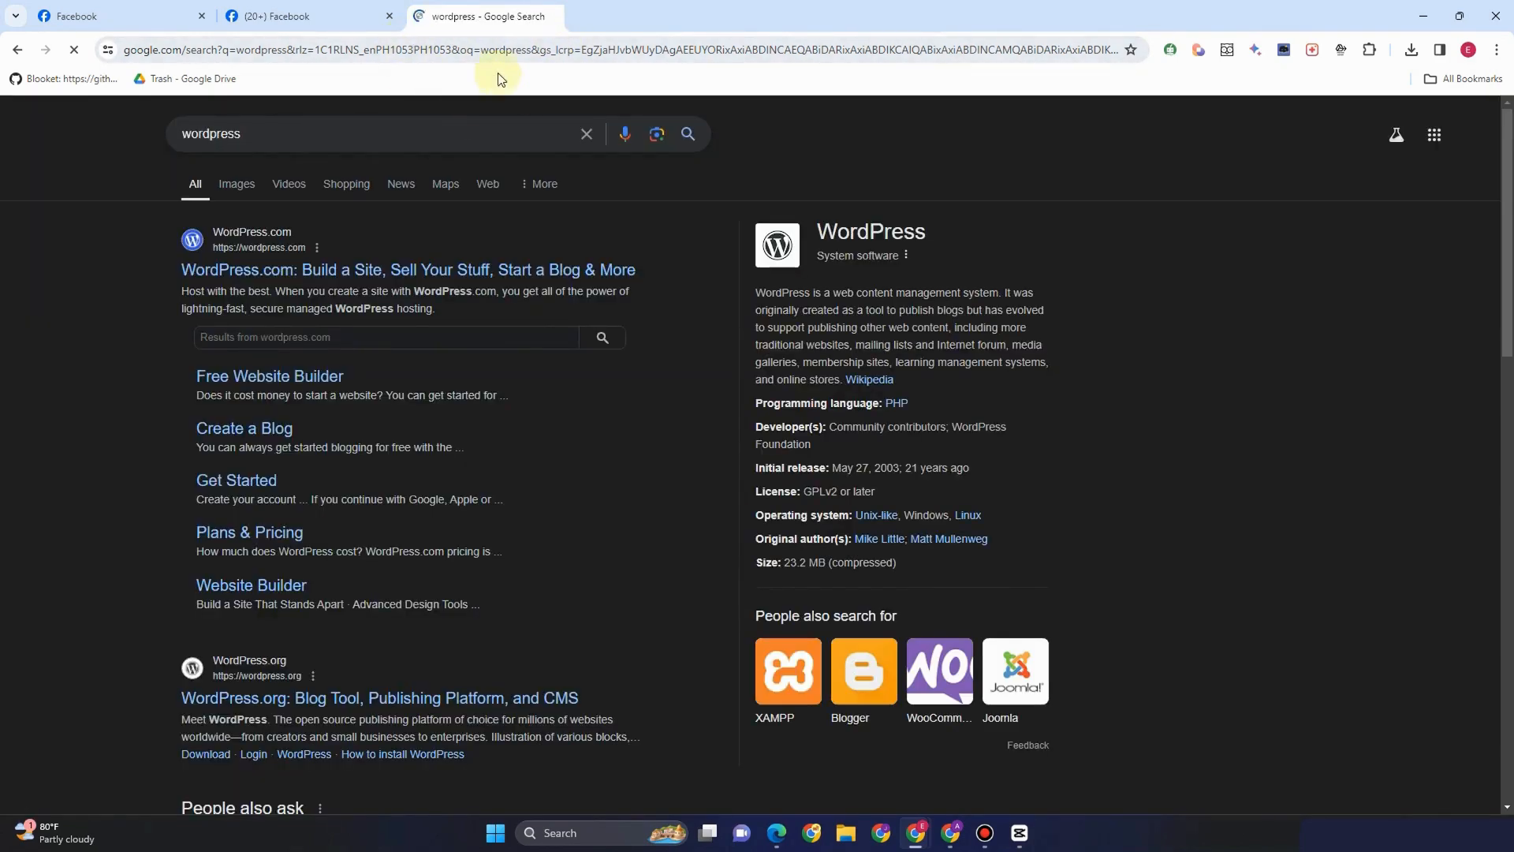
Load the Shopify admin site in that tab, then return to Facebook's Website field
left_click(514, 50)
type("s")
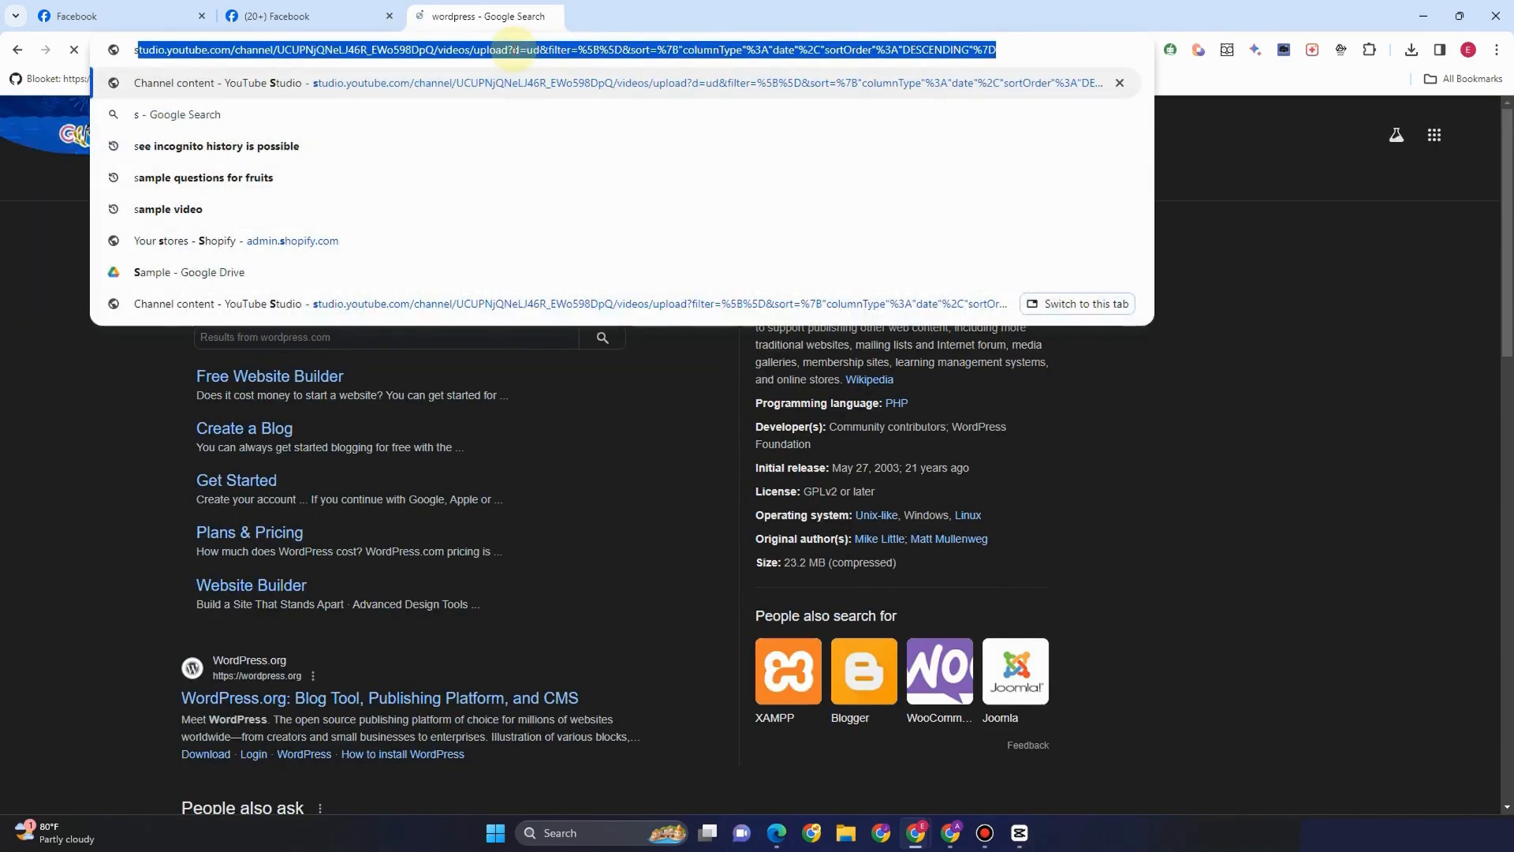
type("hopi")
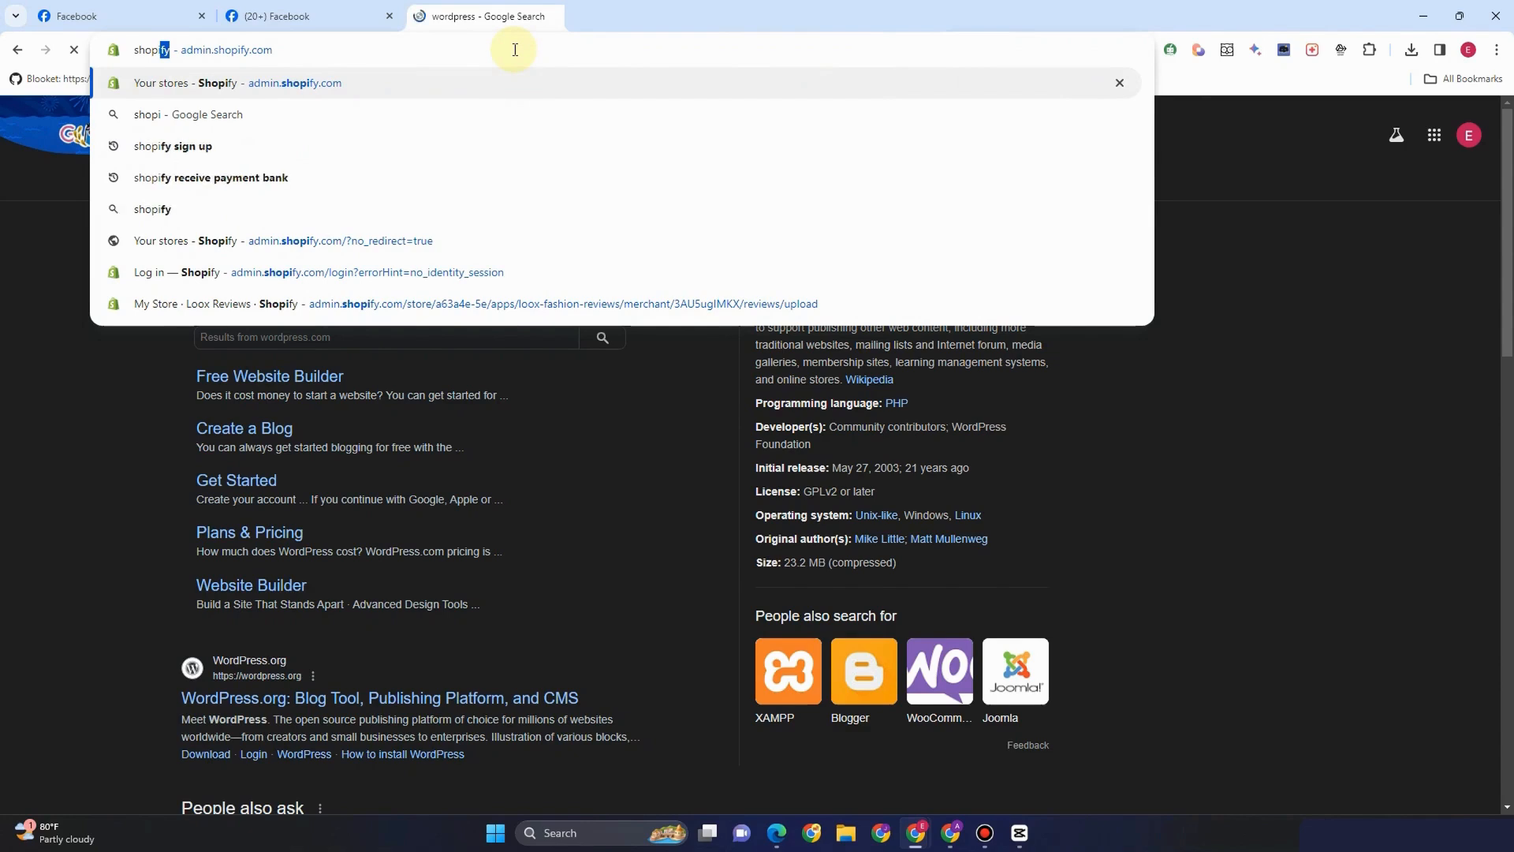
left_click(395, 83)
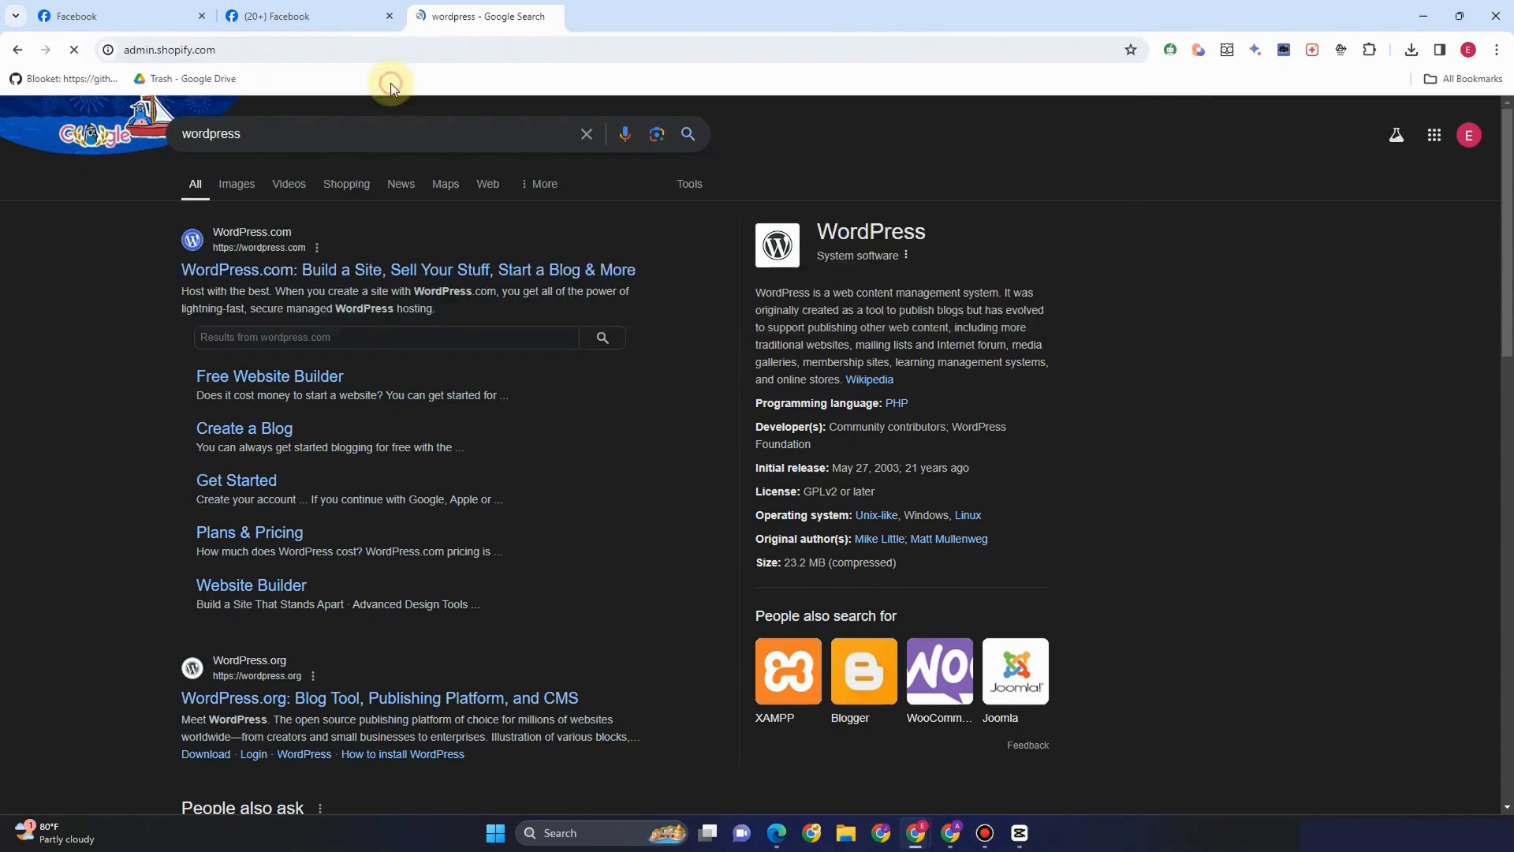
left_click(316, 22)
left_click(153, 316)
right_click(153, 309)
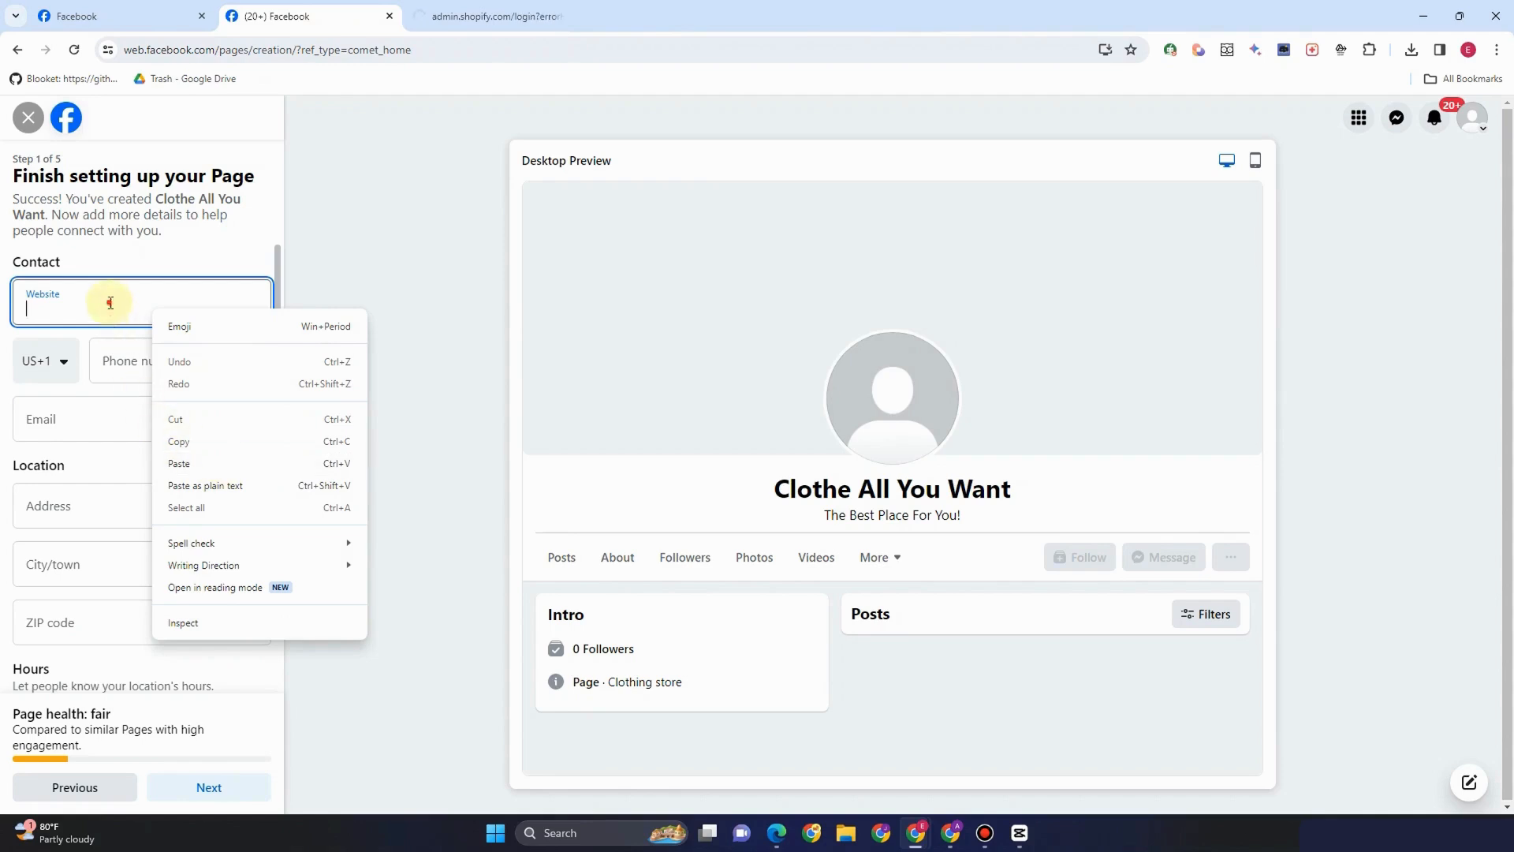
Paste a Belgian (+32) contact phone number and begin typing the contact e-mail address
left_click(112, 297)
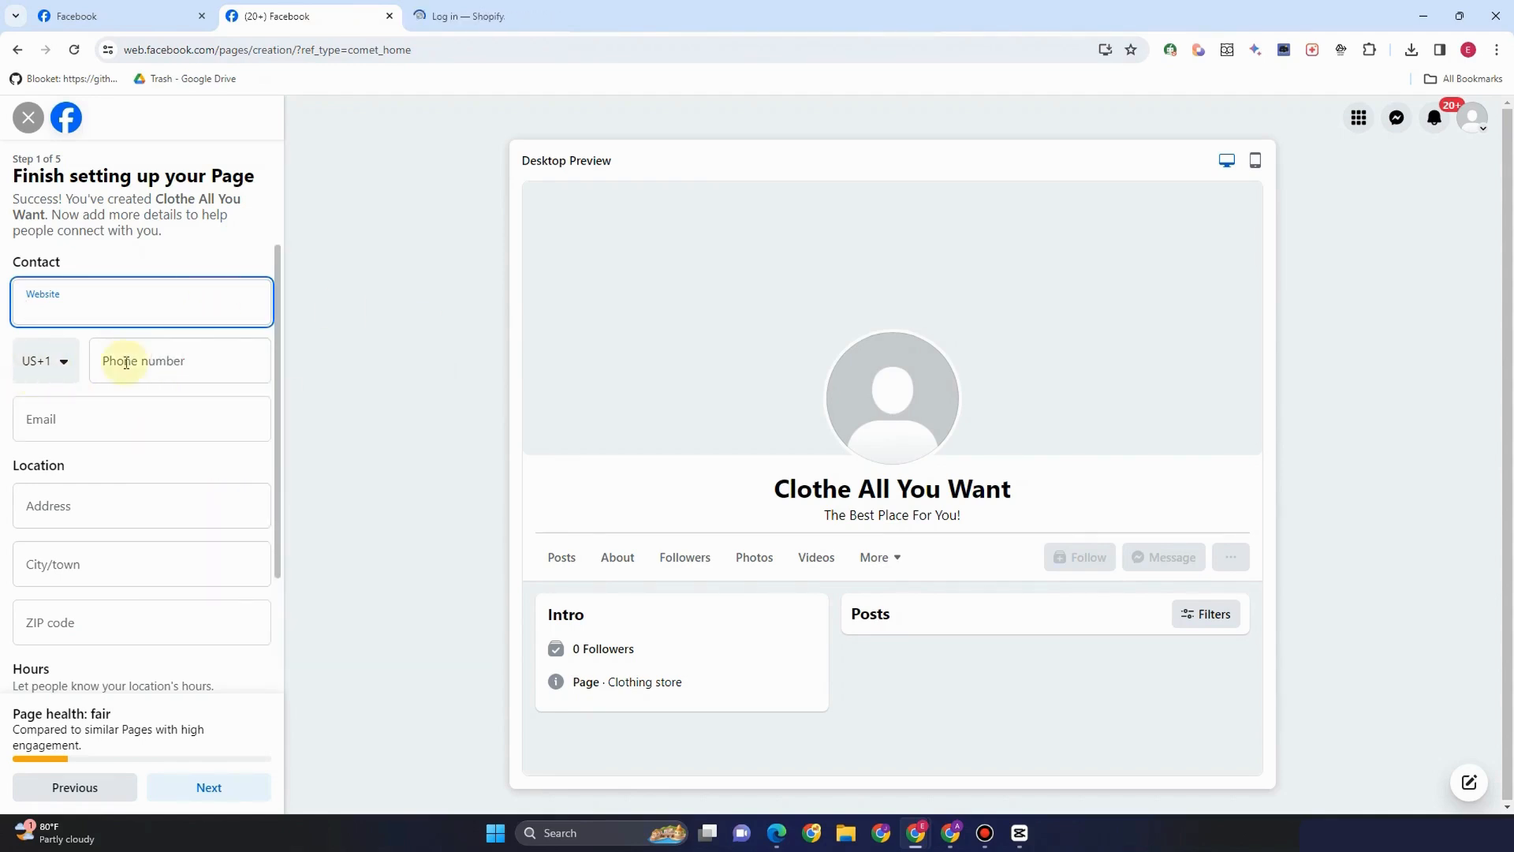
left_click(56, 369)
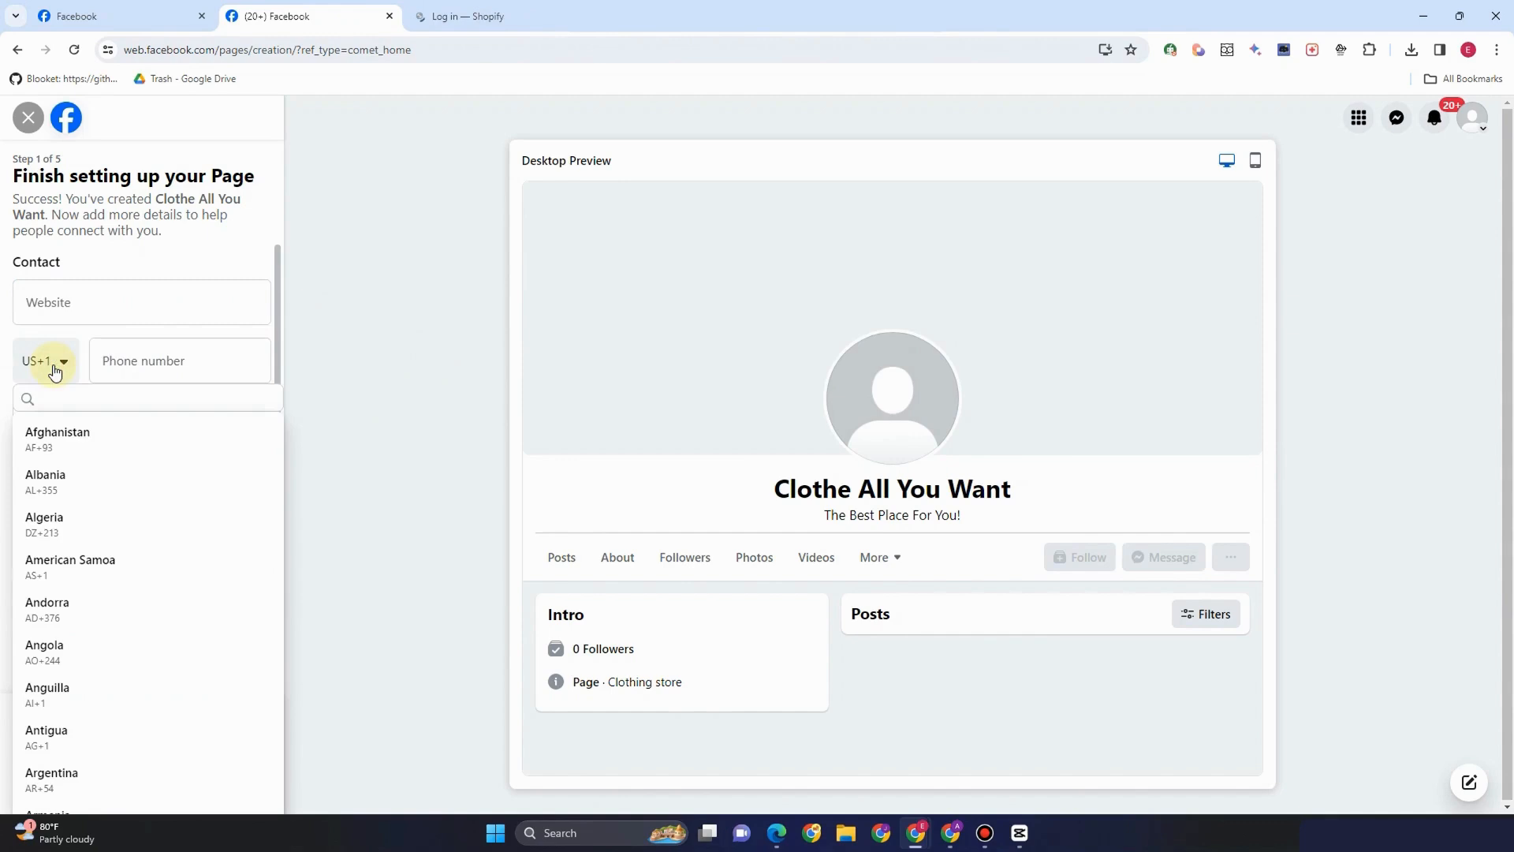
scroll(68, 521, "down", 5)
scroll(75, 541, "down", 3)
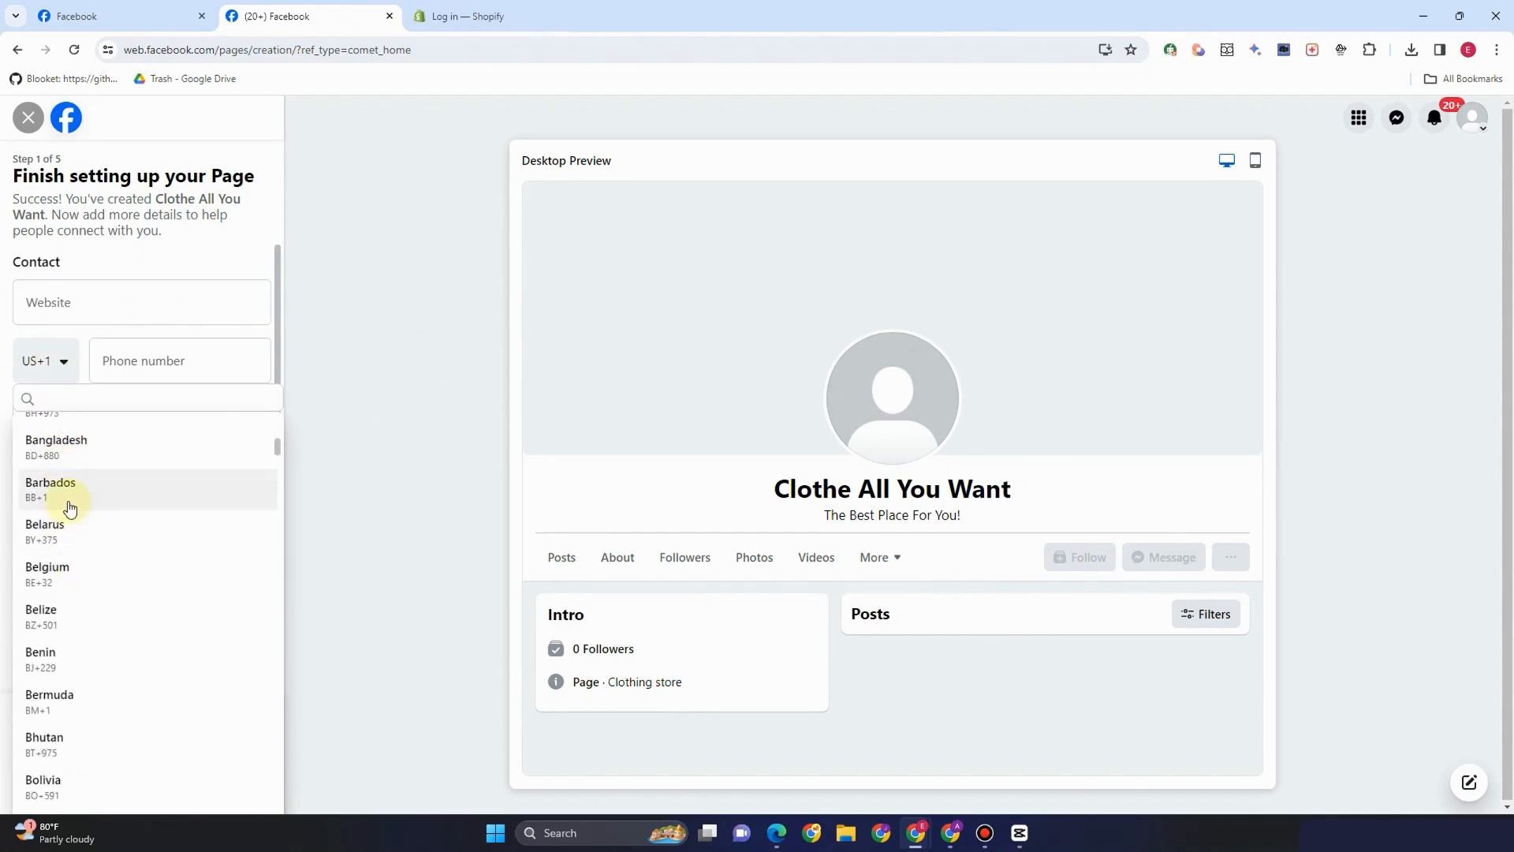
left_click(49, 571)
left_click(125, 372)
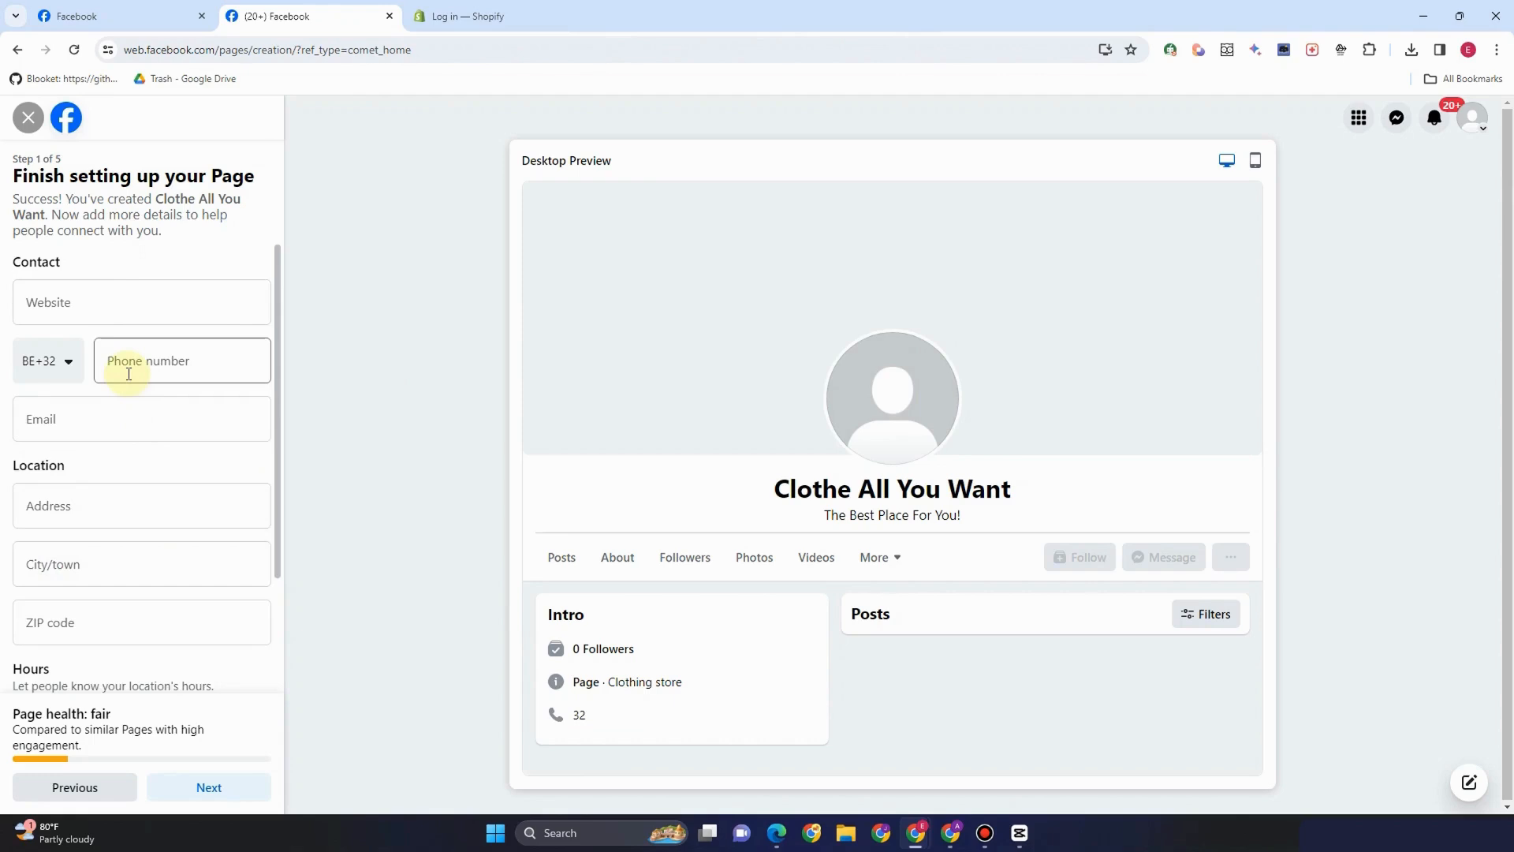
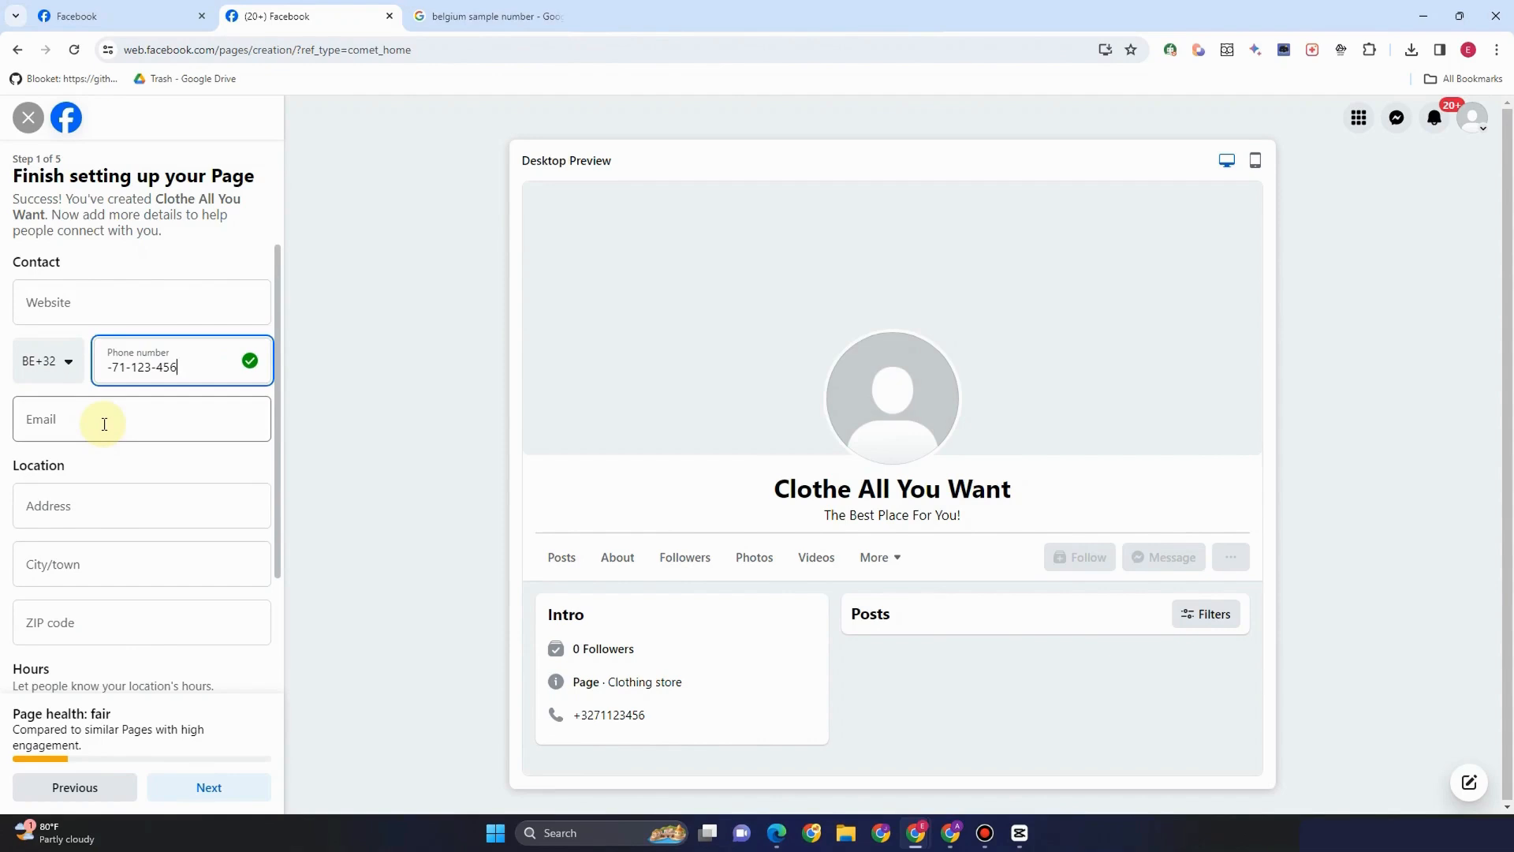
left_click(105, 424)
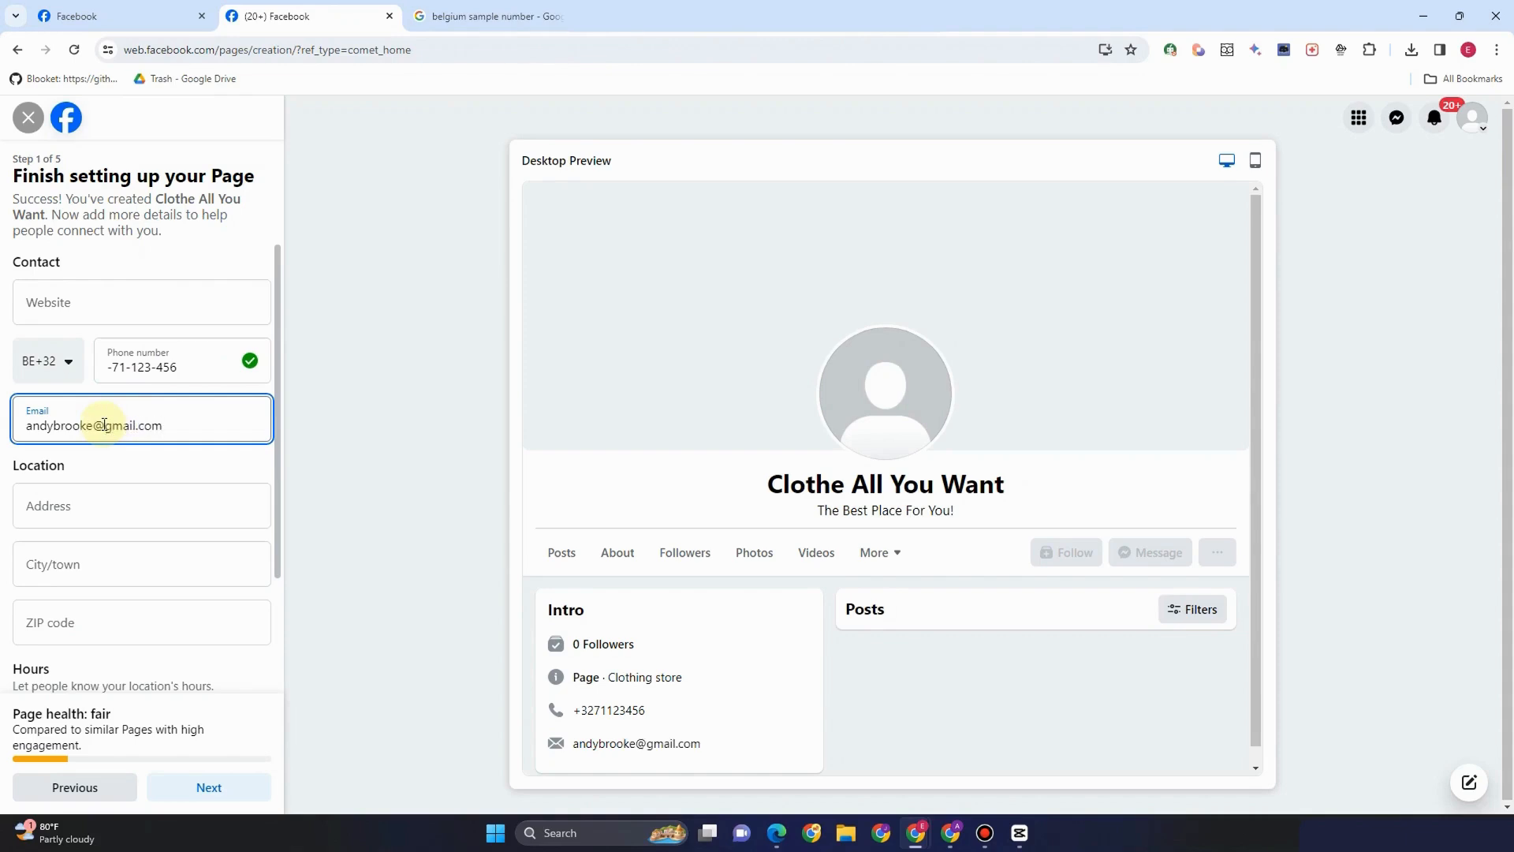
Enter the address 'Belgium City' and pick Anderlecht, Belgium as the city/town
left_click(113, 508)
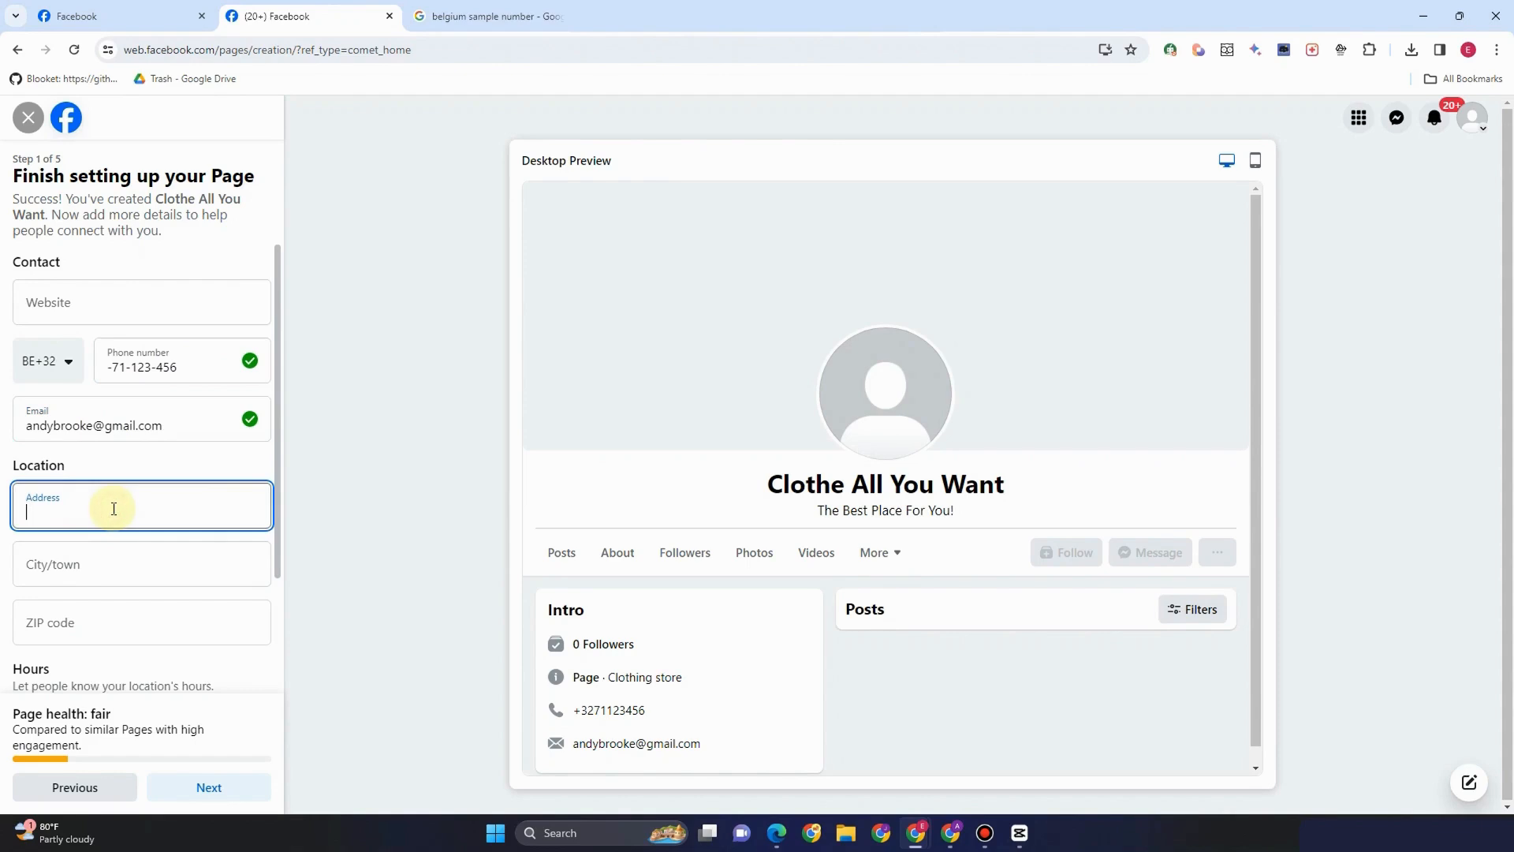
type("Belgium City")
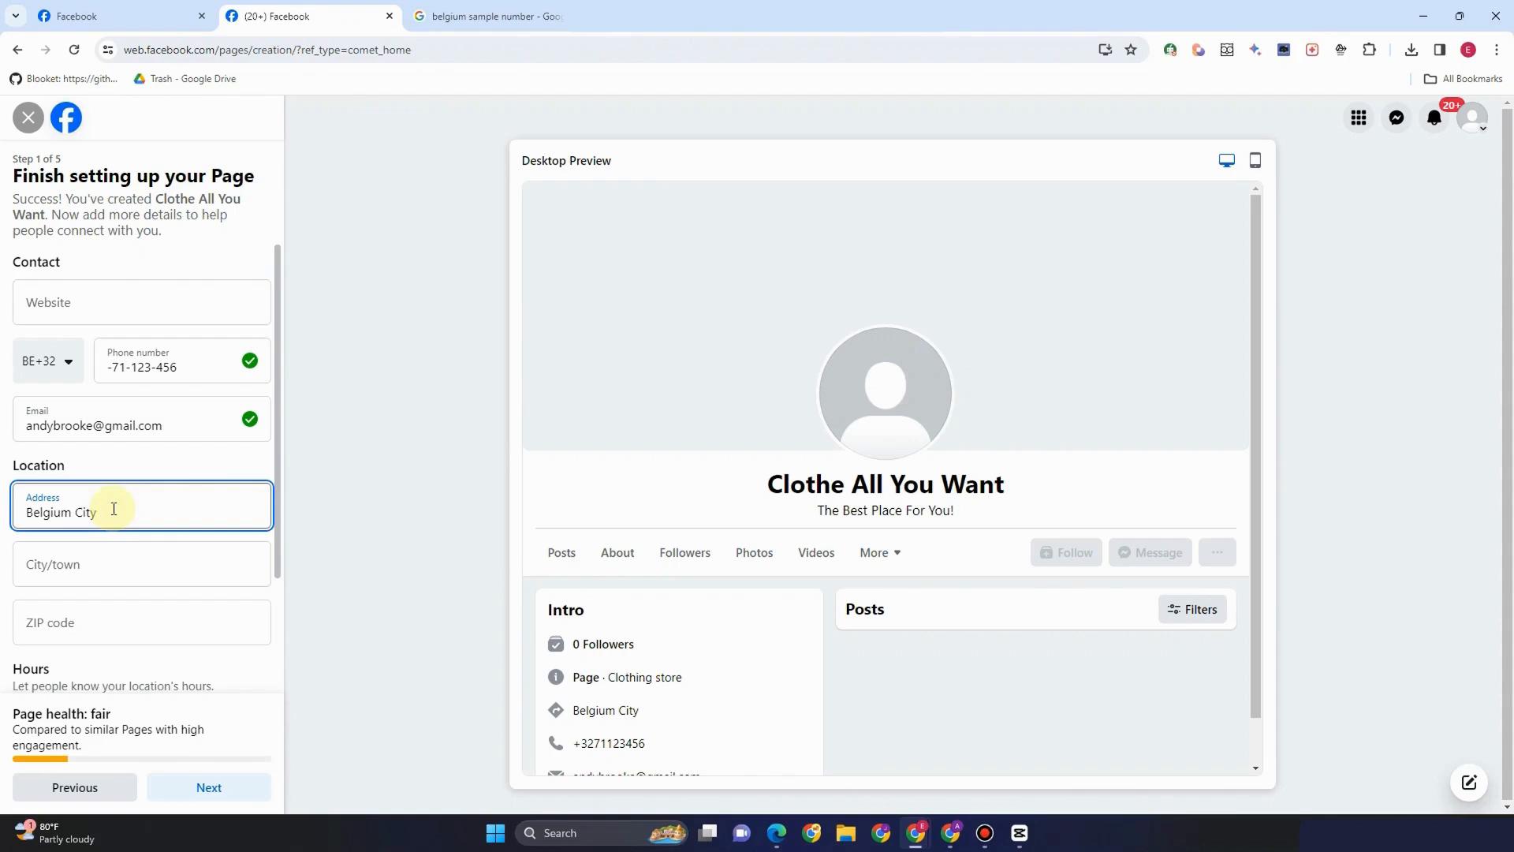
left_click(103, 563)
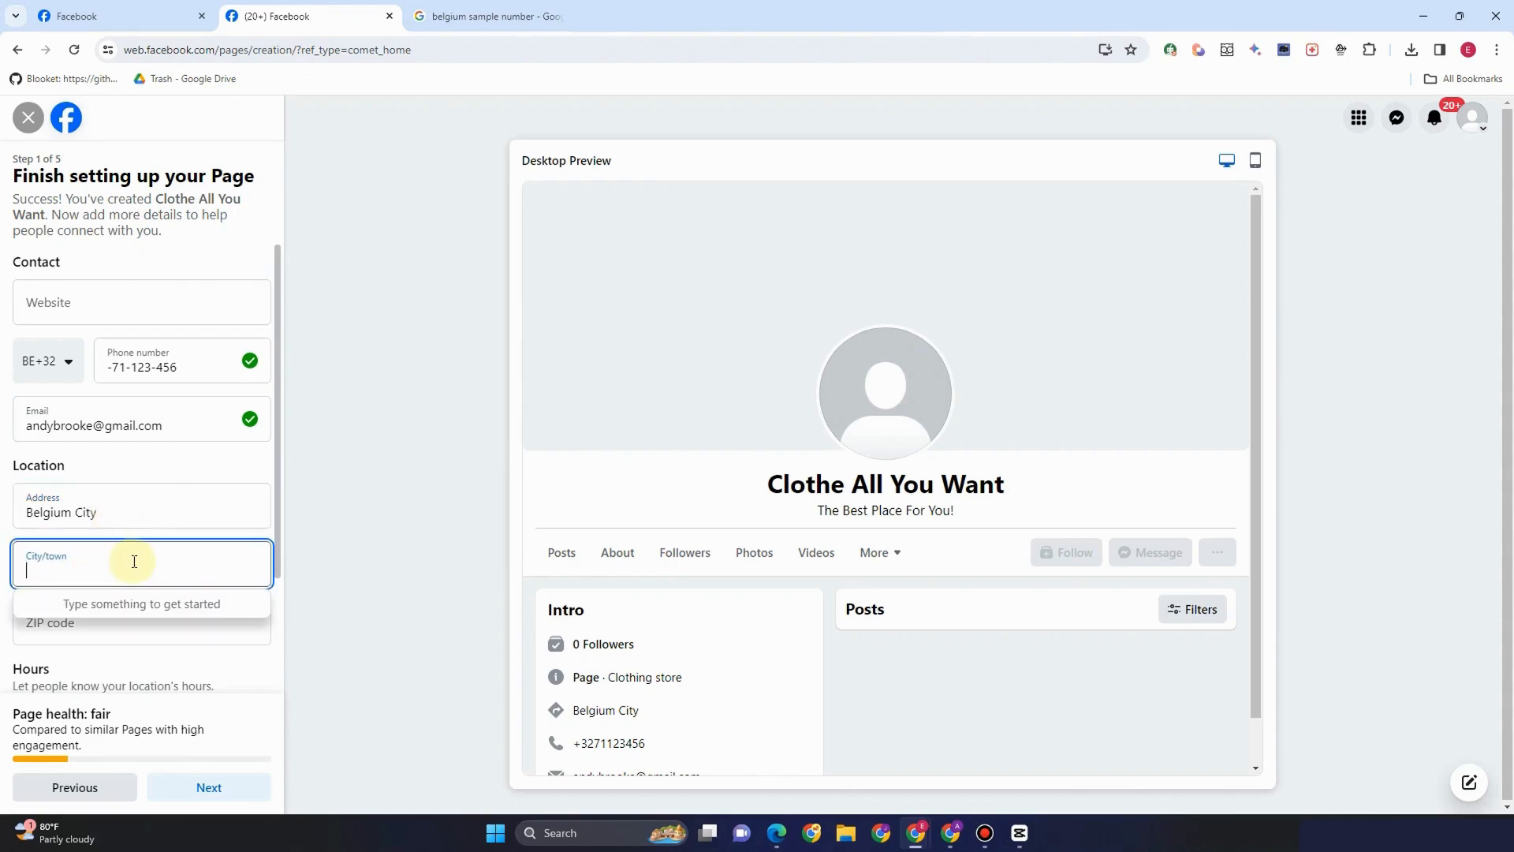
type("F")
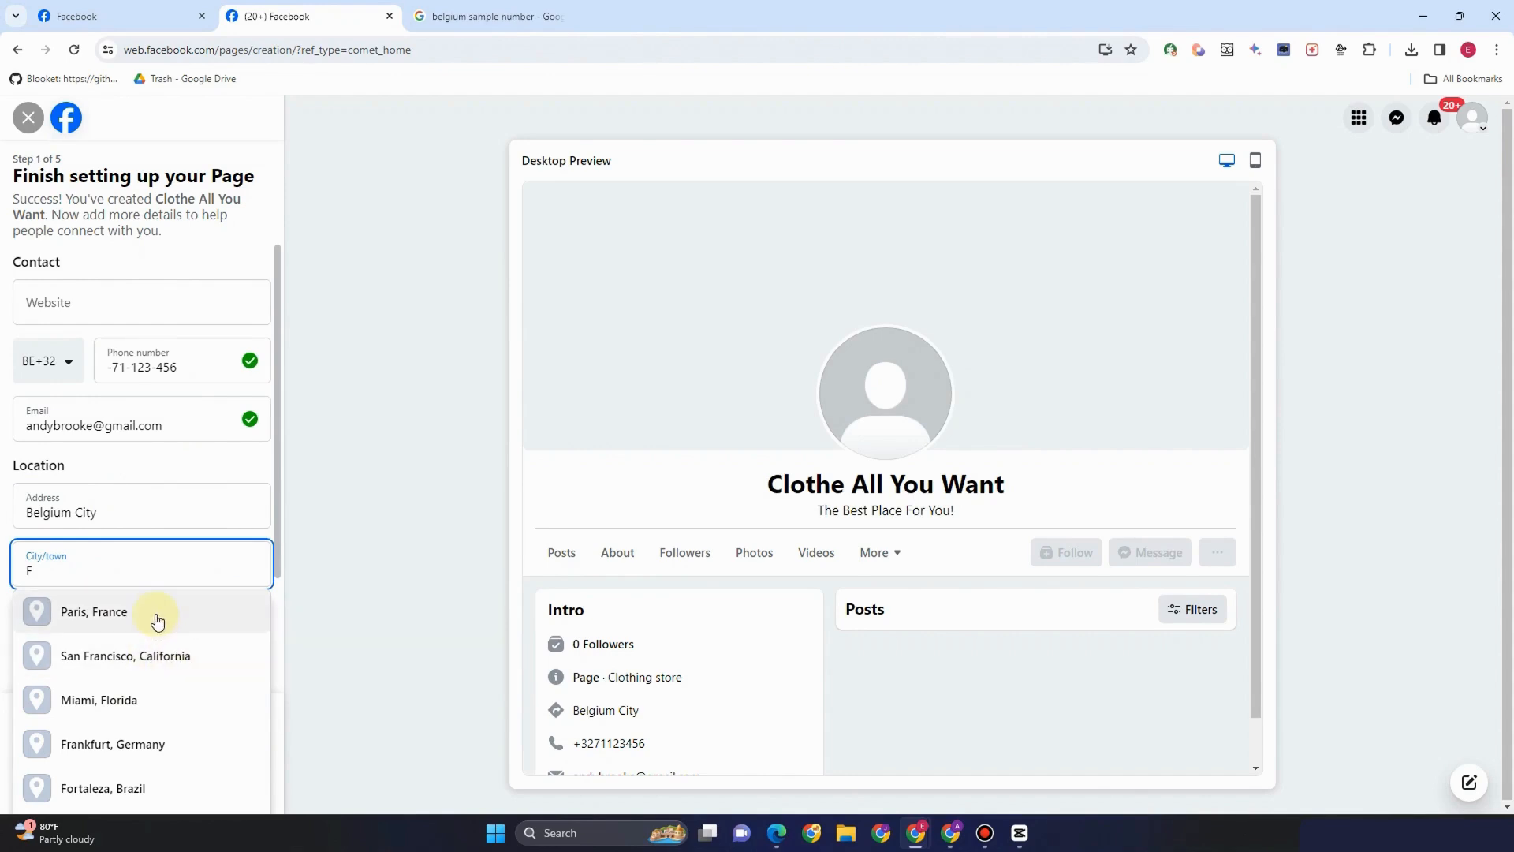
key("BackSpace")
type("BElg")
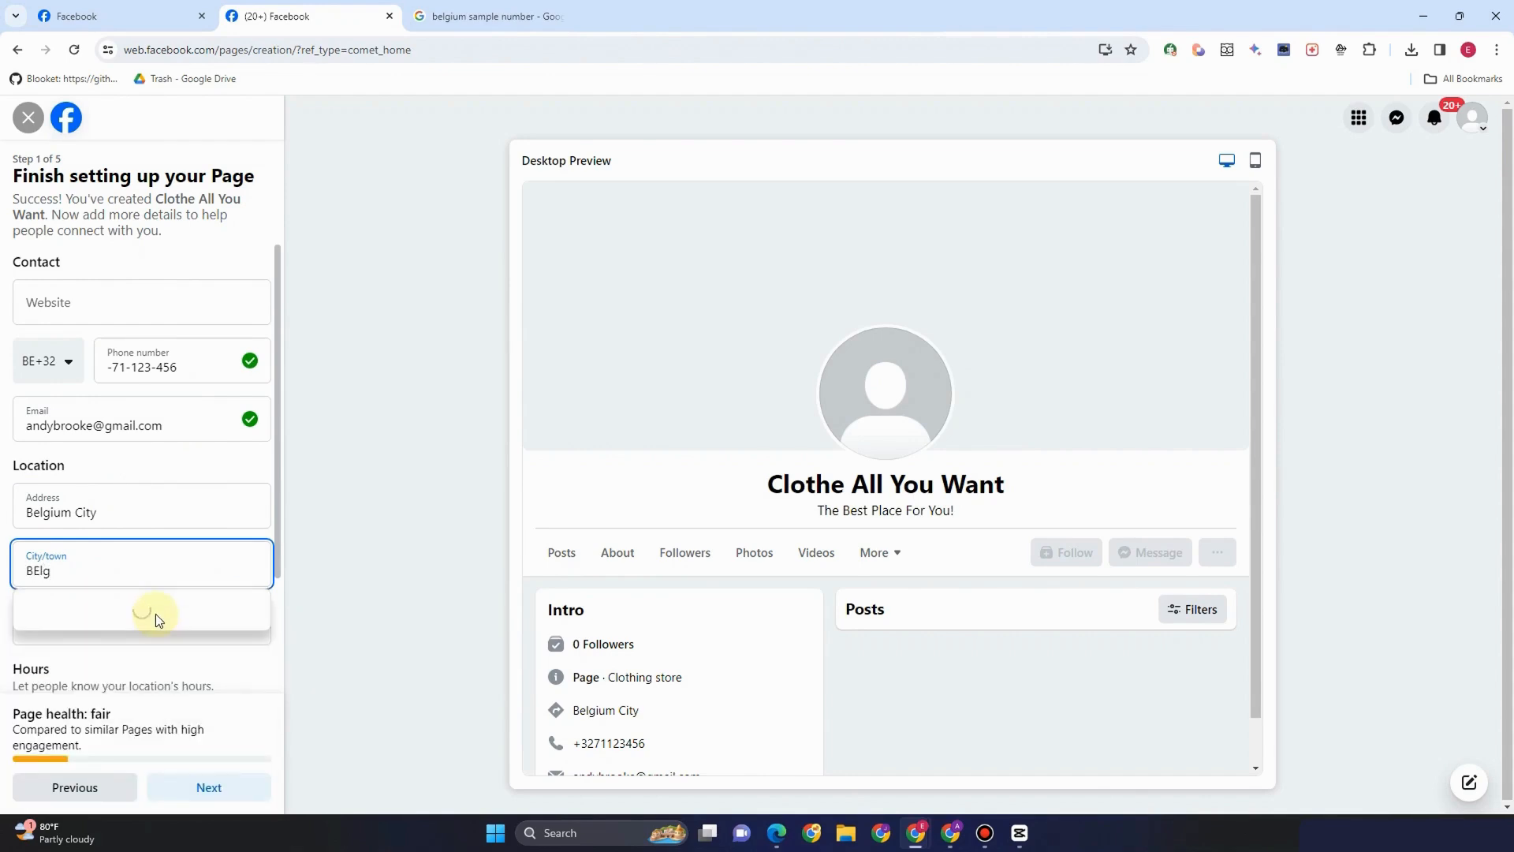
type("ium")
left_click(155, 618)
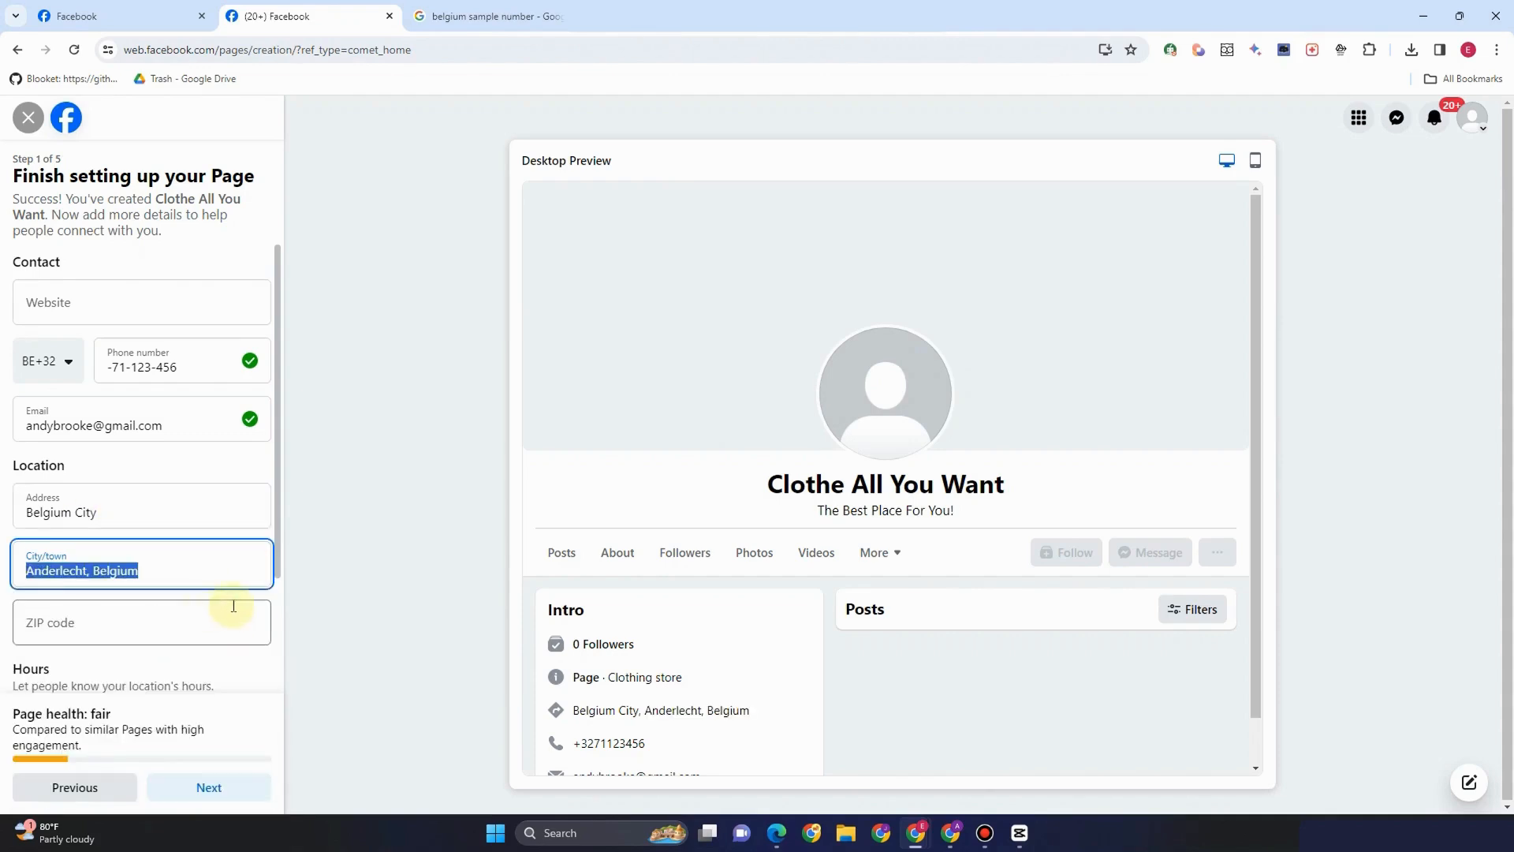
left_click(125, 454)
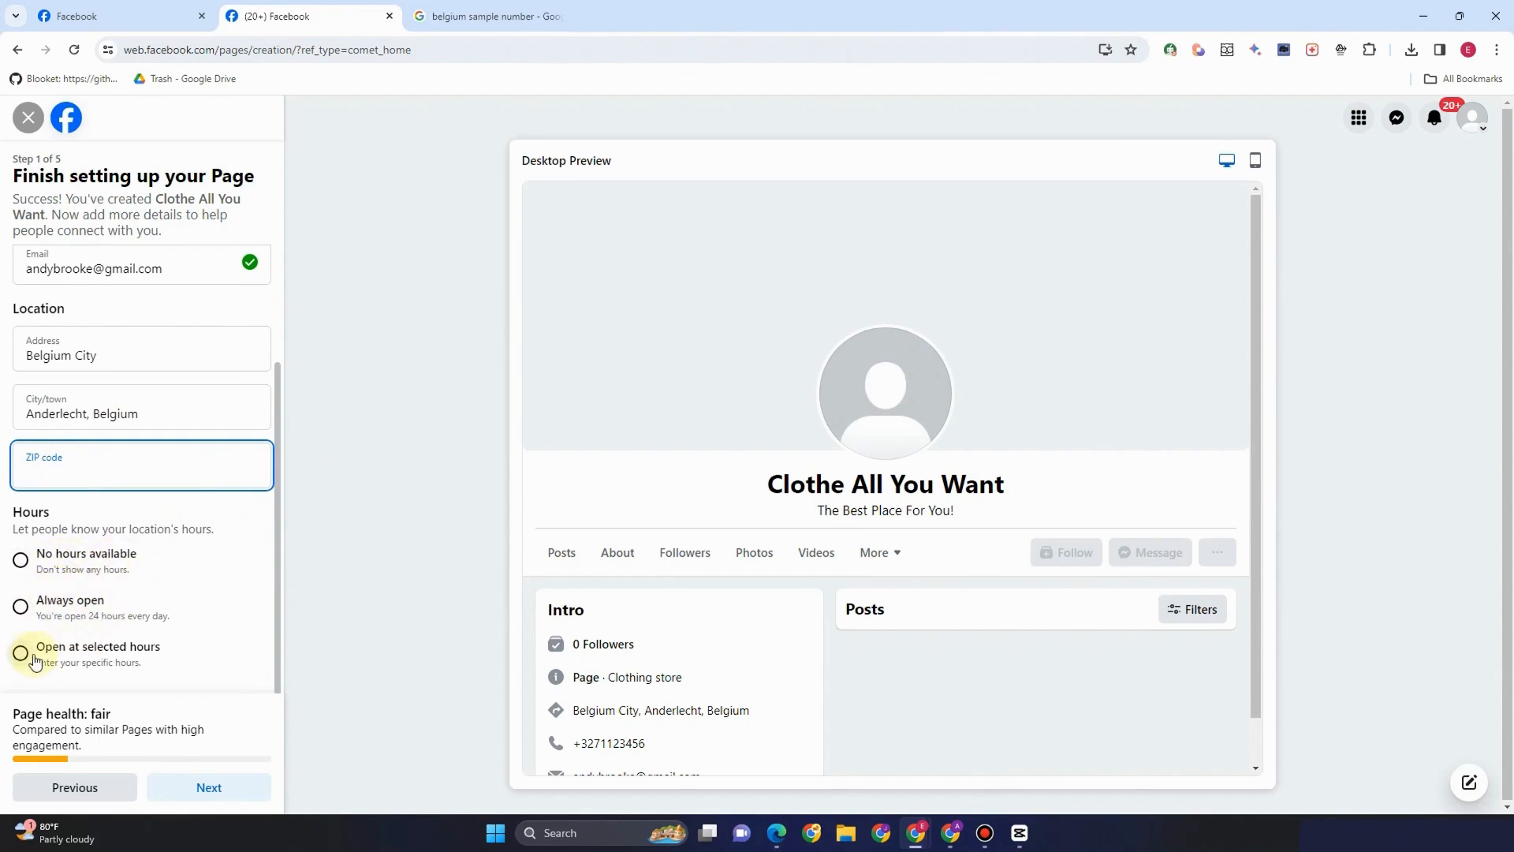
Choose 'Open at selected hours' and set Monday to 8:00 AM–4:00 PM
left_click(34, 661)
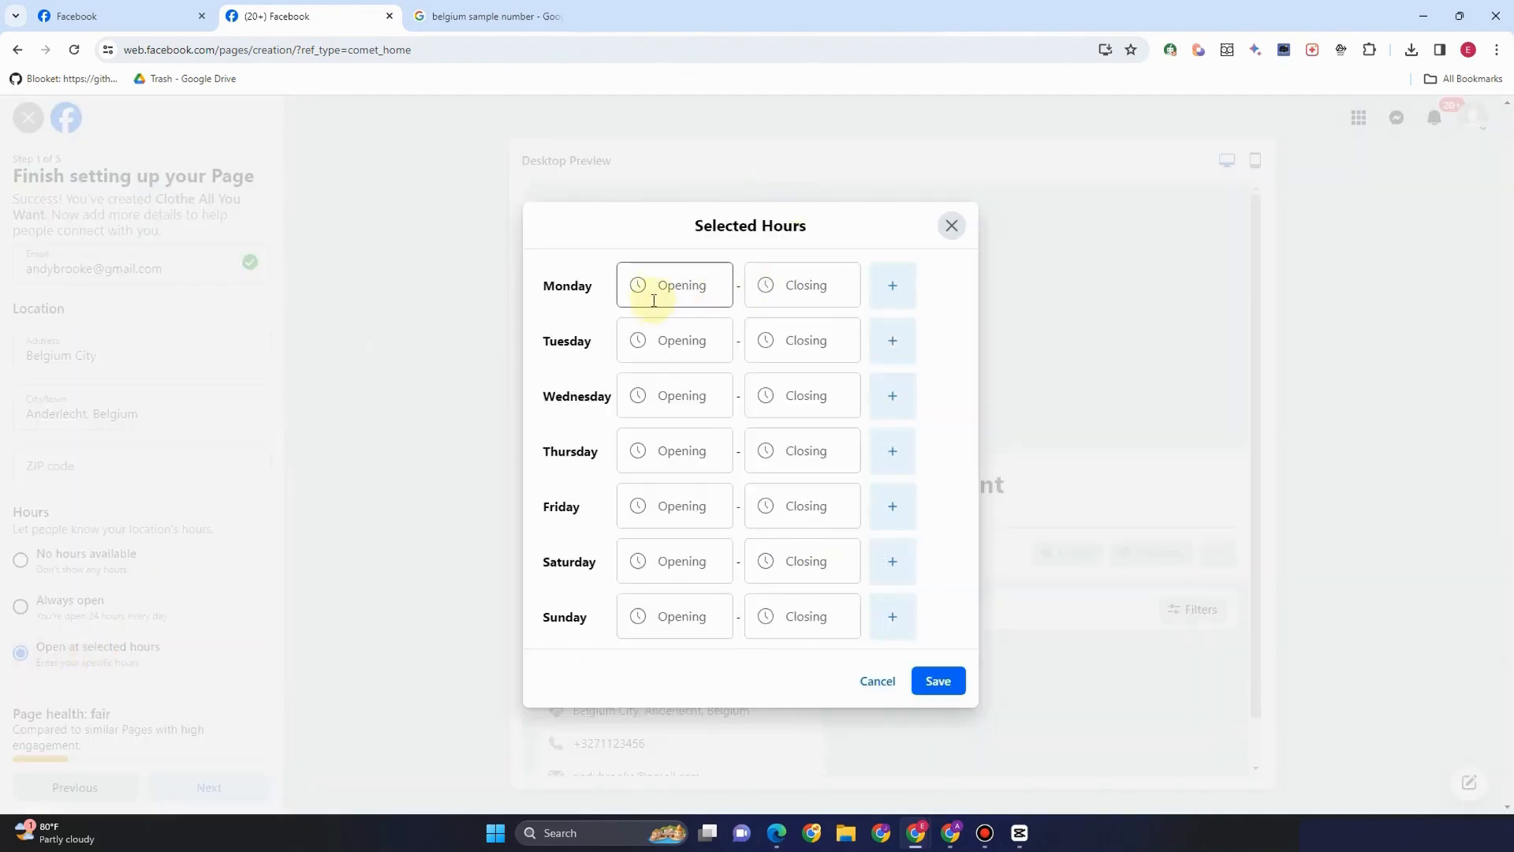
left_click(690, 290)
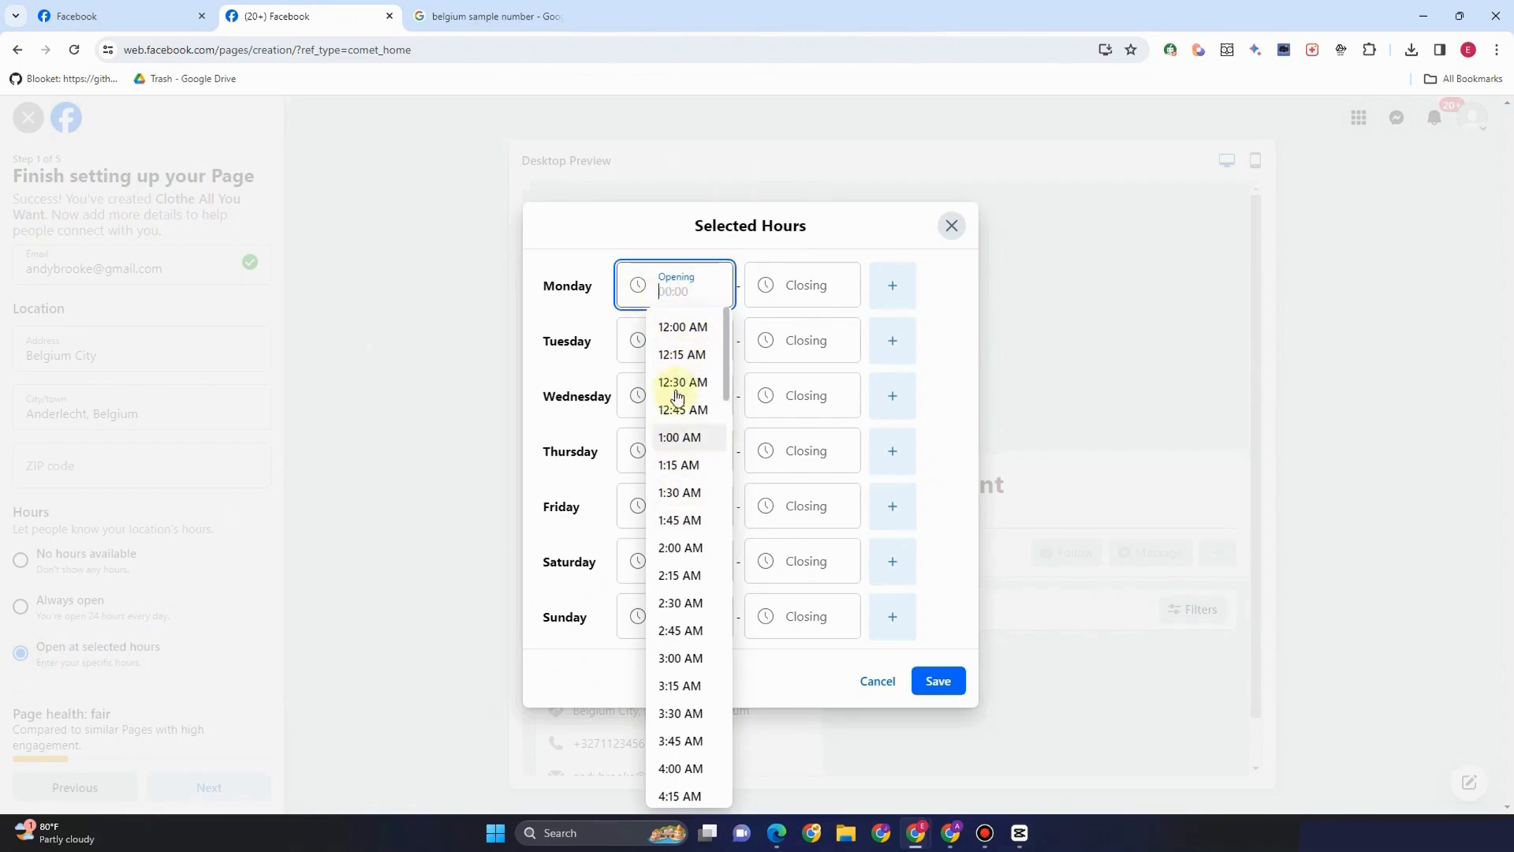
scroll(683, 678, "down", 2)
scroll(683, 678, "down", 6)
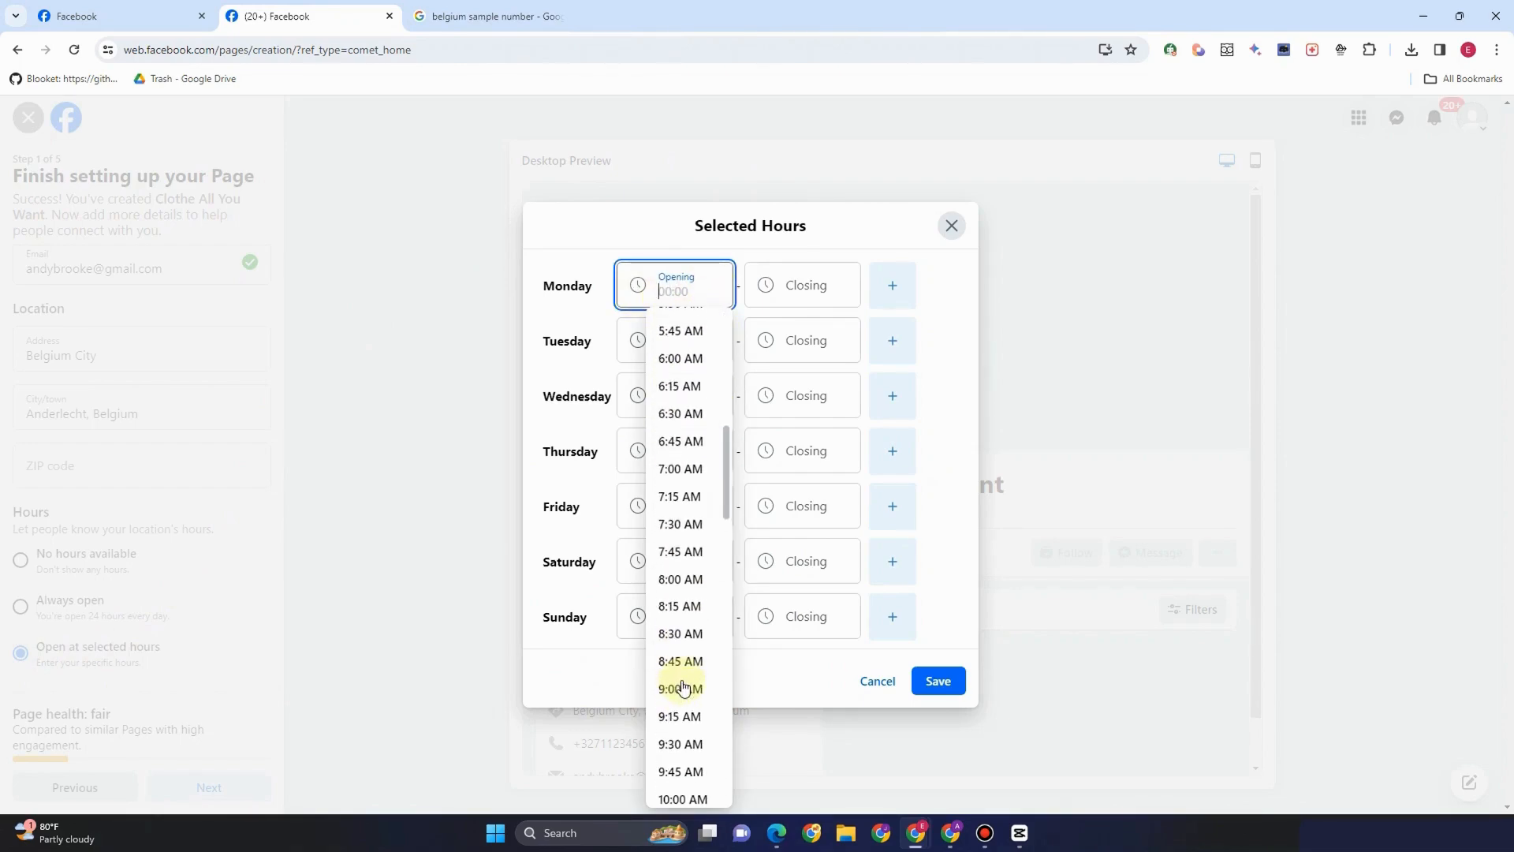
scroll(683, 631, "up", 1)
left_click(683, 583)
left_click(803, 286)
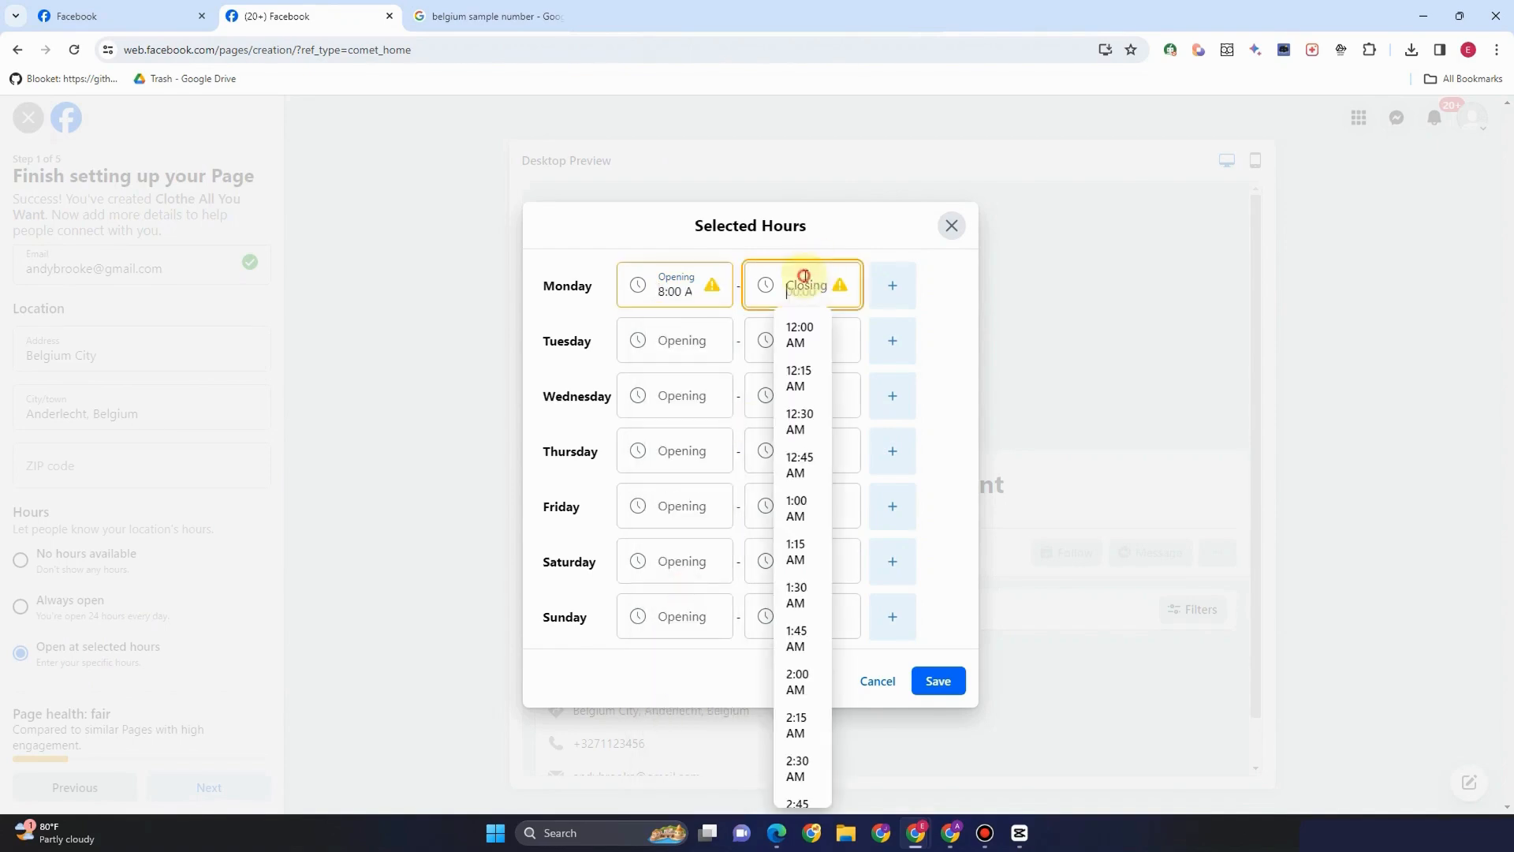
scroll(804, 659, "down", 10)
scroll(804, 678, "down", 15)
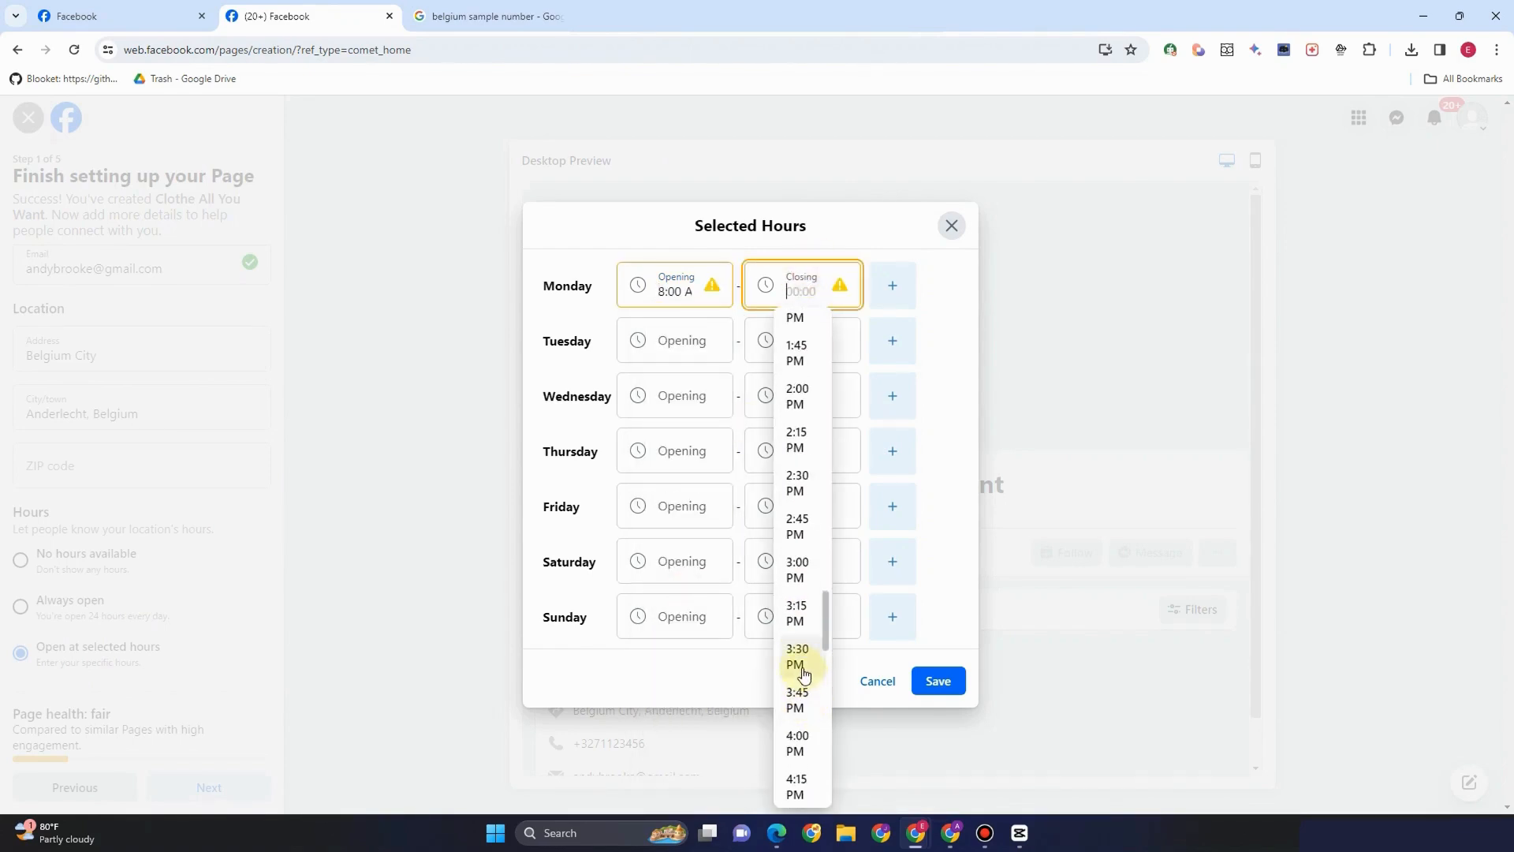
left_click(800, 742)
Set Tuesday to 9:00 AM–4:00 PM and save the selected hours
left_click(689, 350)
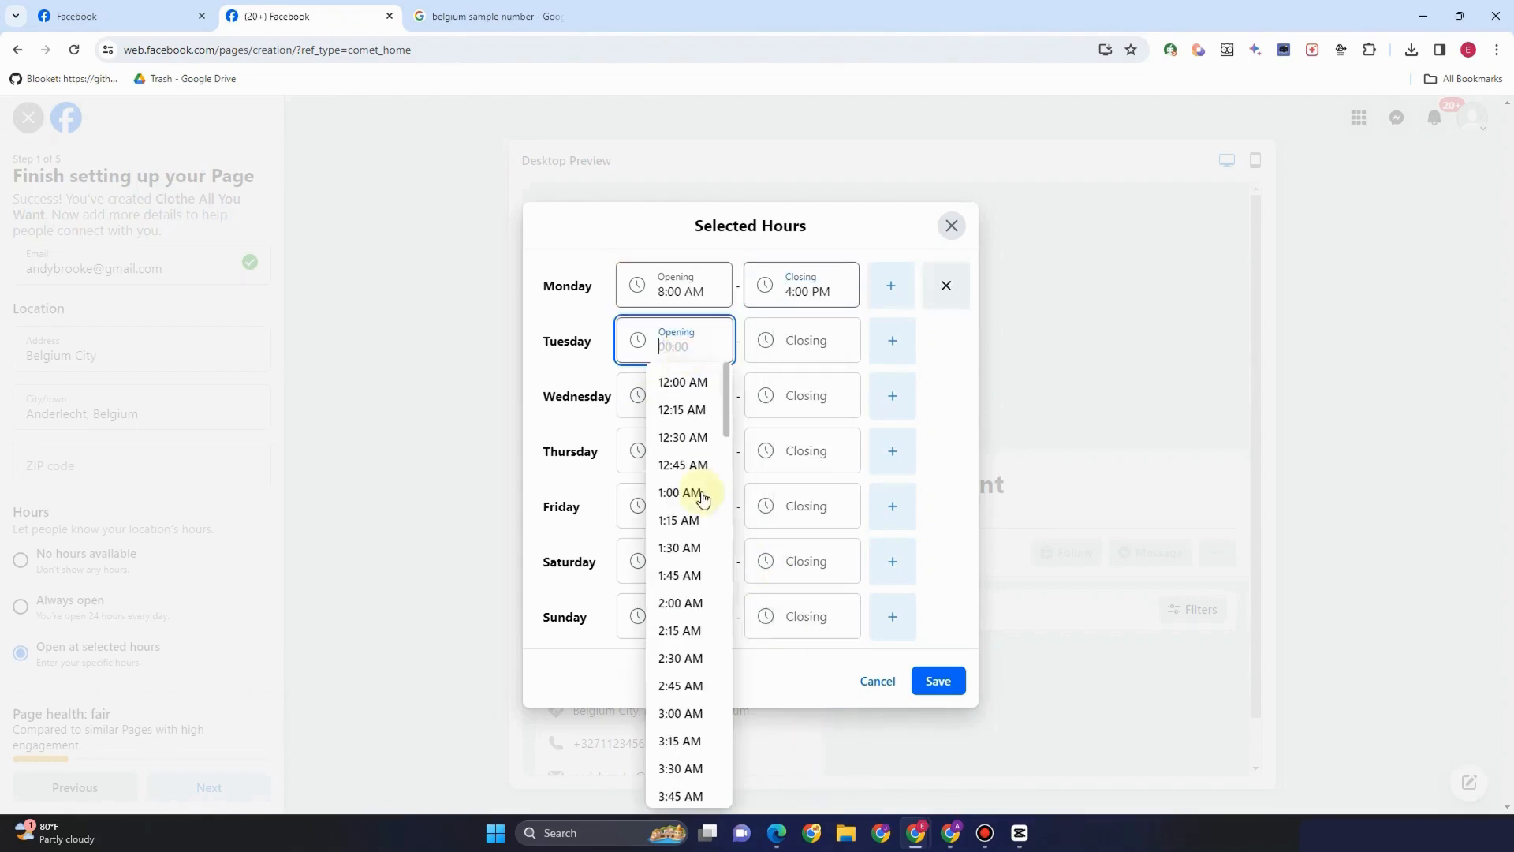
scroll(680, 753, "down", 5)
scroll(688, 735, "down", 5)
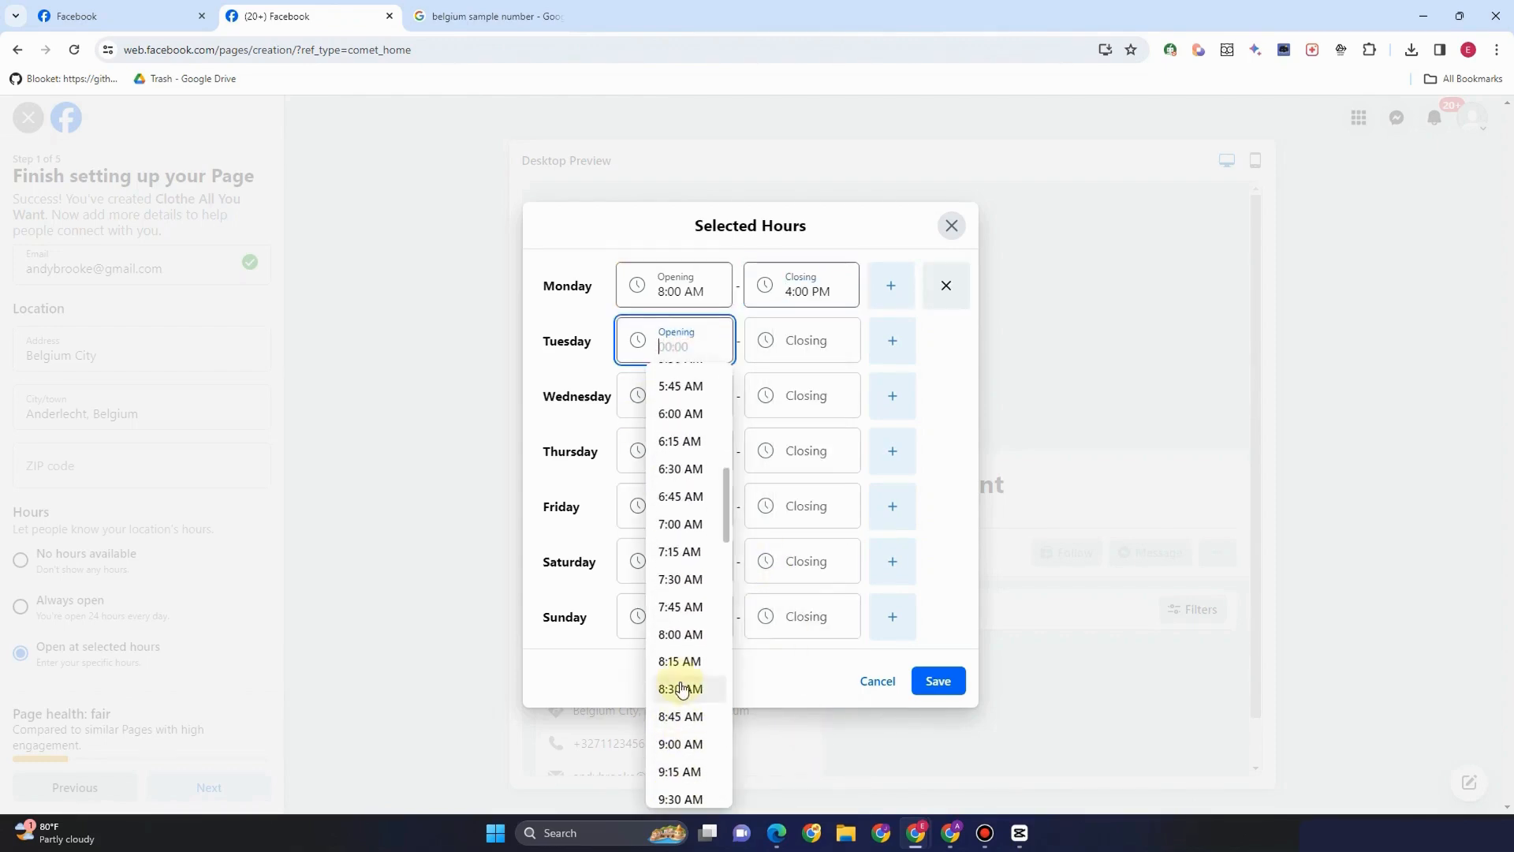
left_click(685, 745)
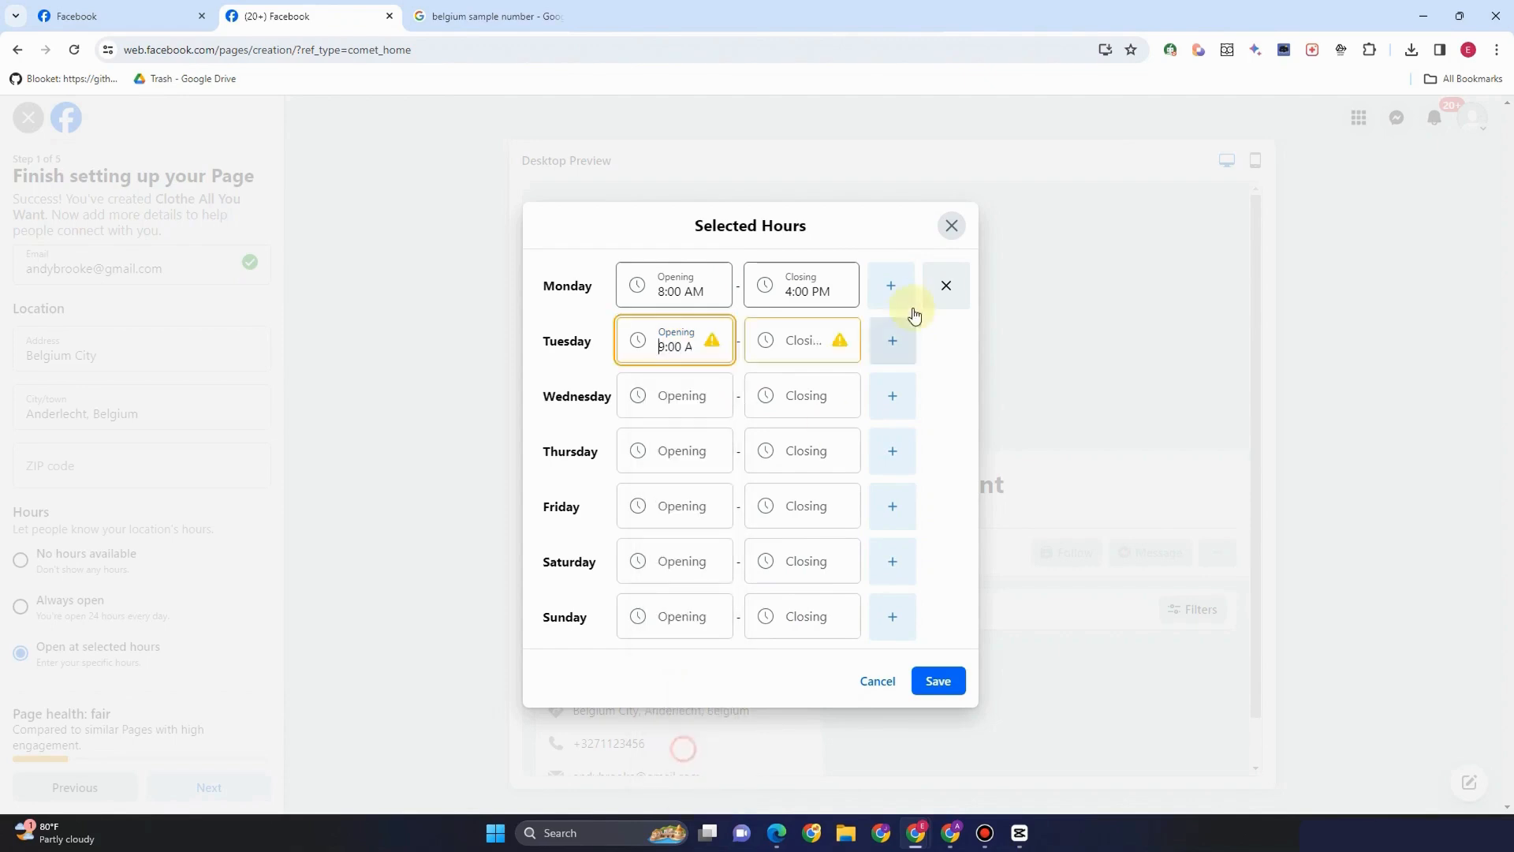
left_click(791, 348)
scroll(797, 642, "down", 2)
scroll(804, 661, "down", 20)
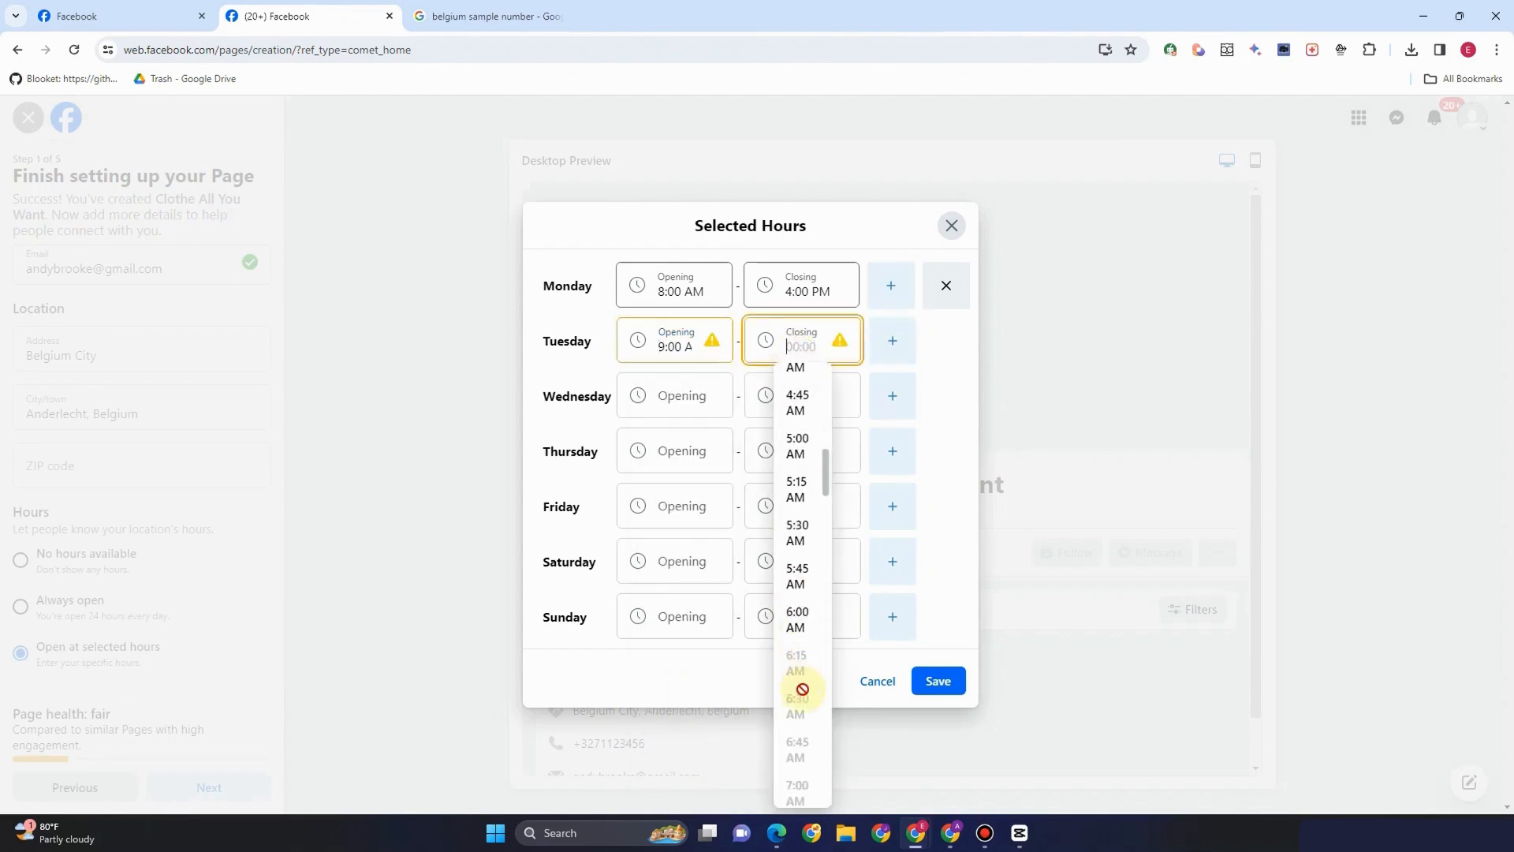
left_click(801, 714)
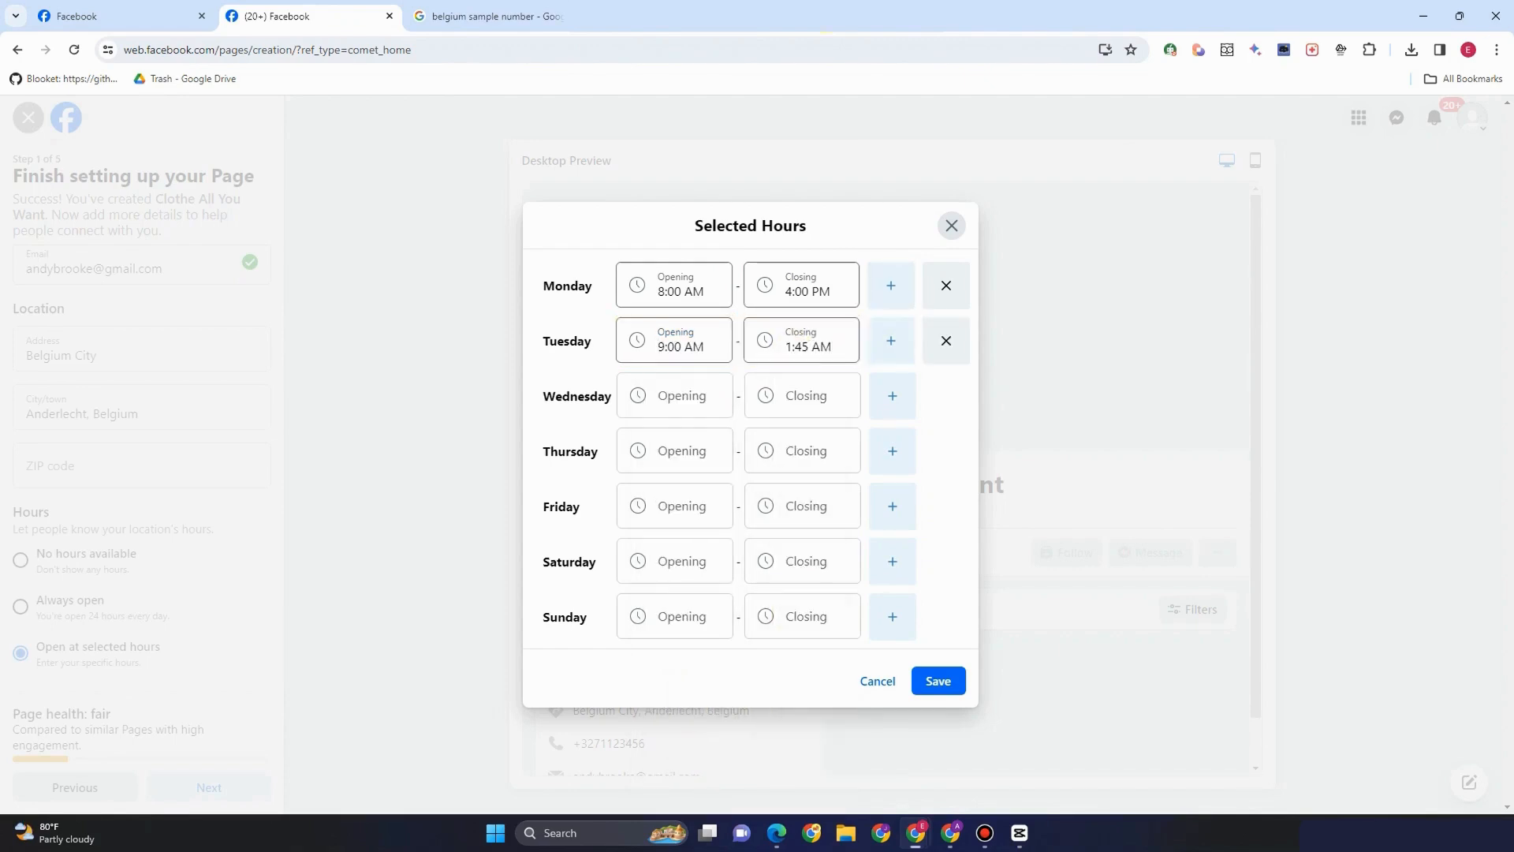
left_click(802, 340)
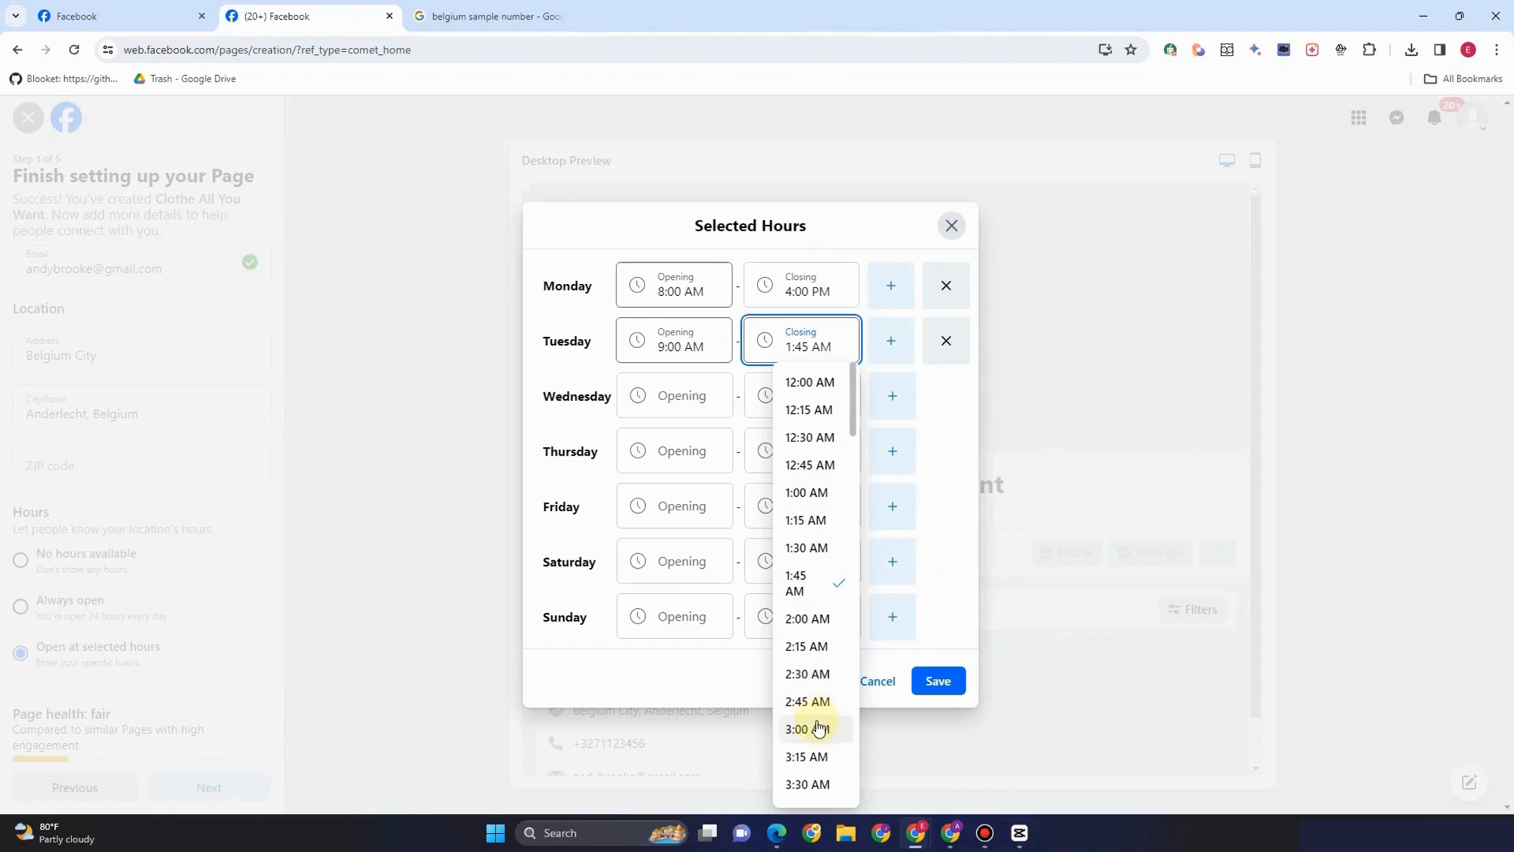
scroll(820, 726, "down", 5)
scroll(813, 736, "down", 8)
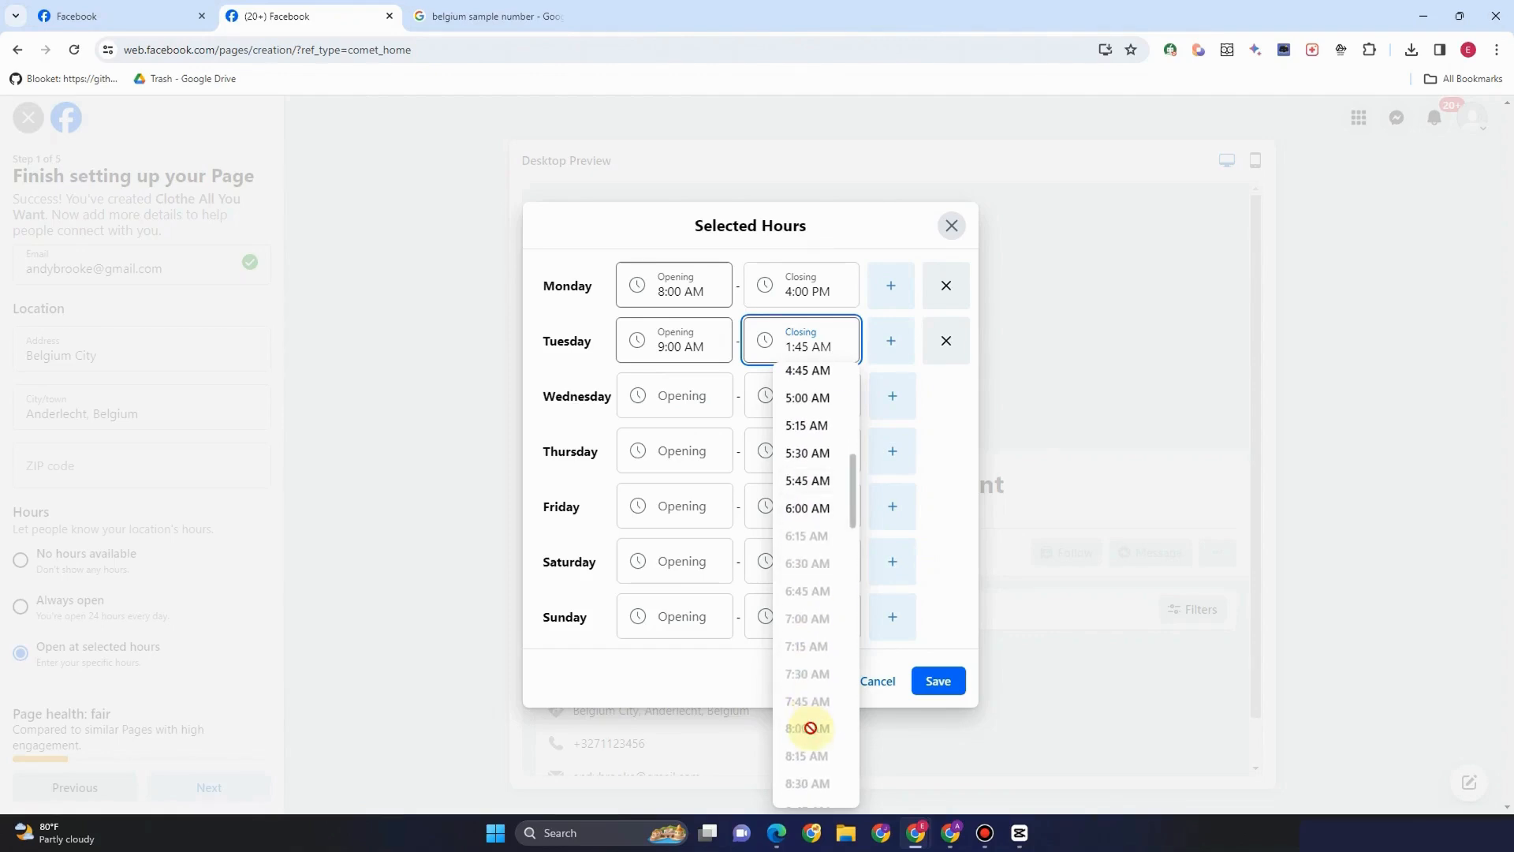
scroll(813, 700, "down", 6)
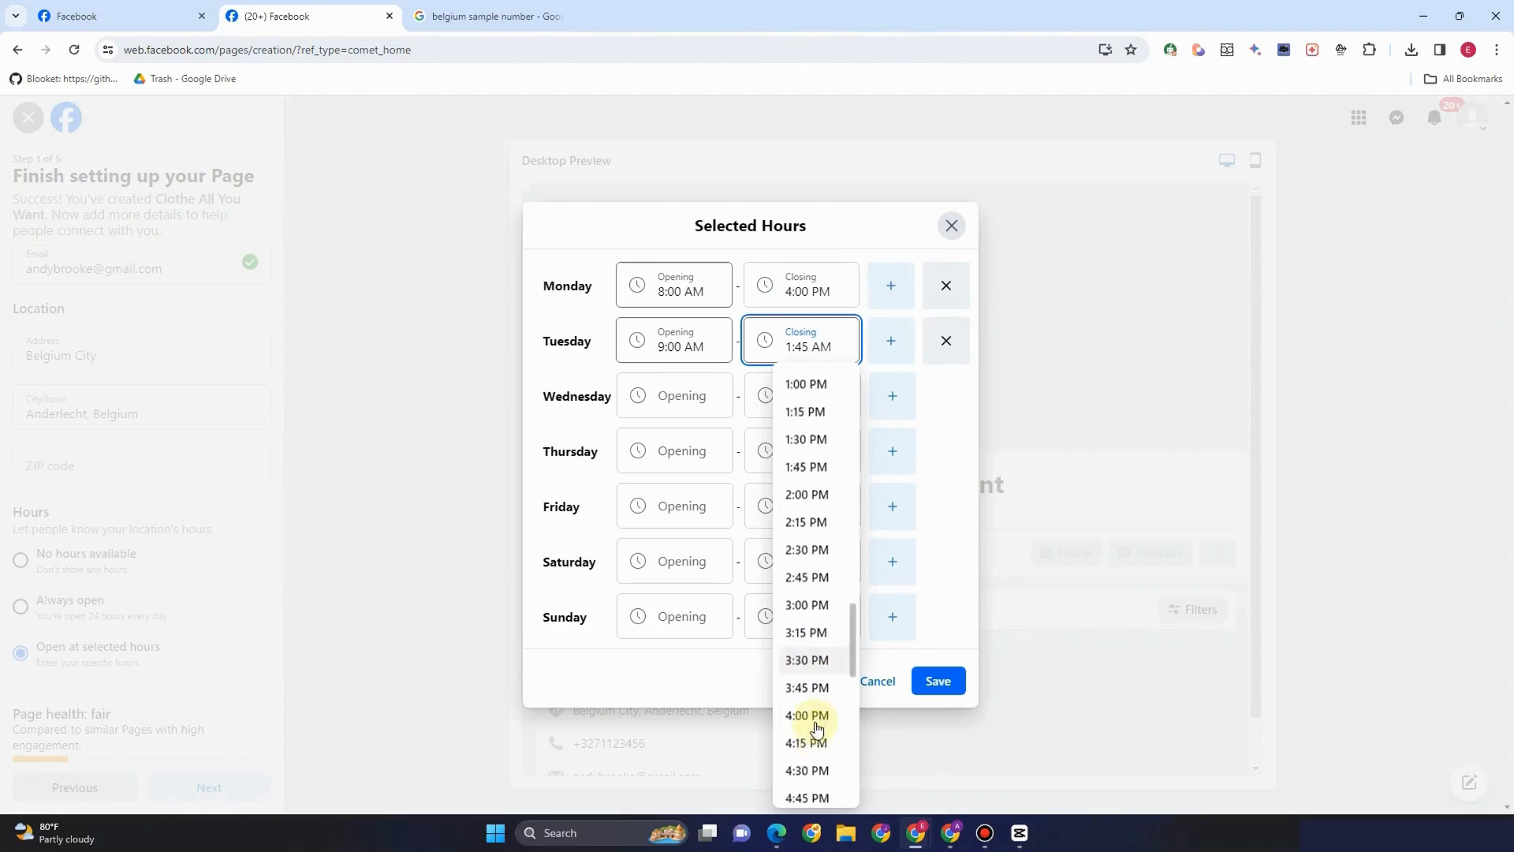
left_click(797, 591)
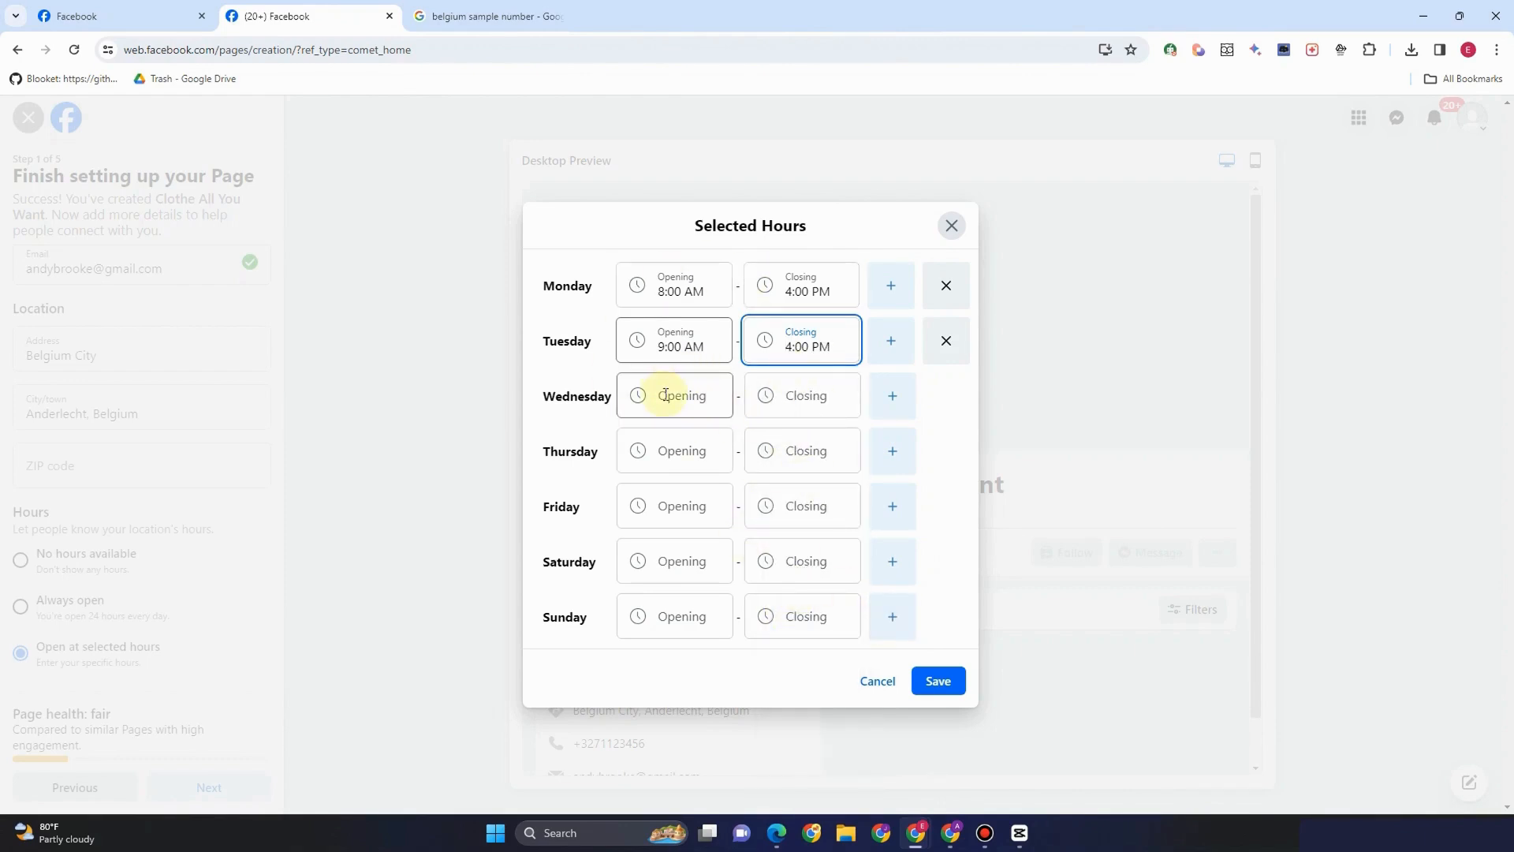
left_click(894, 627)
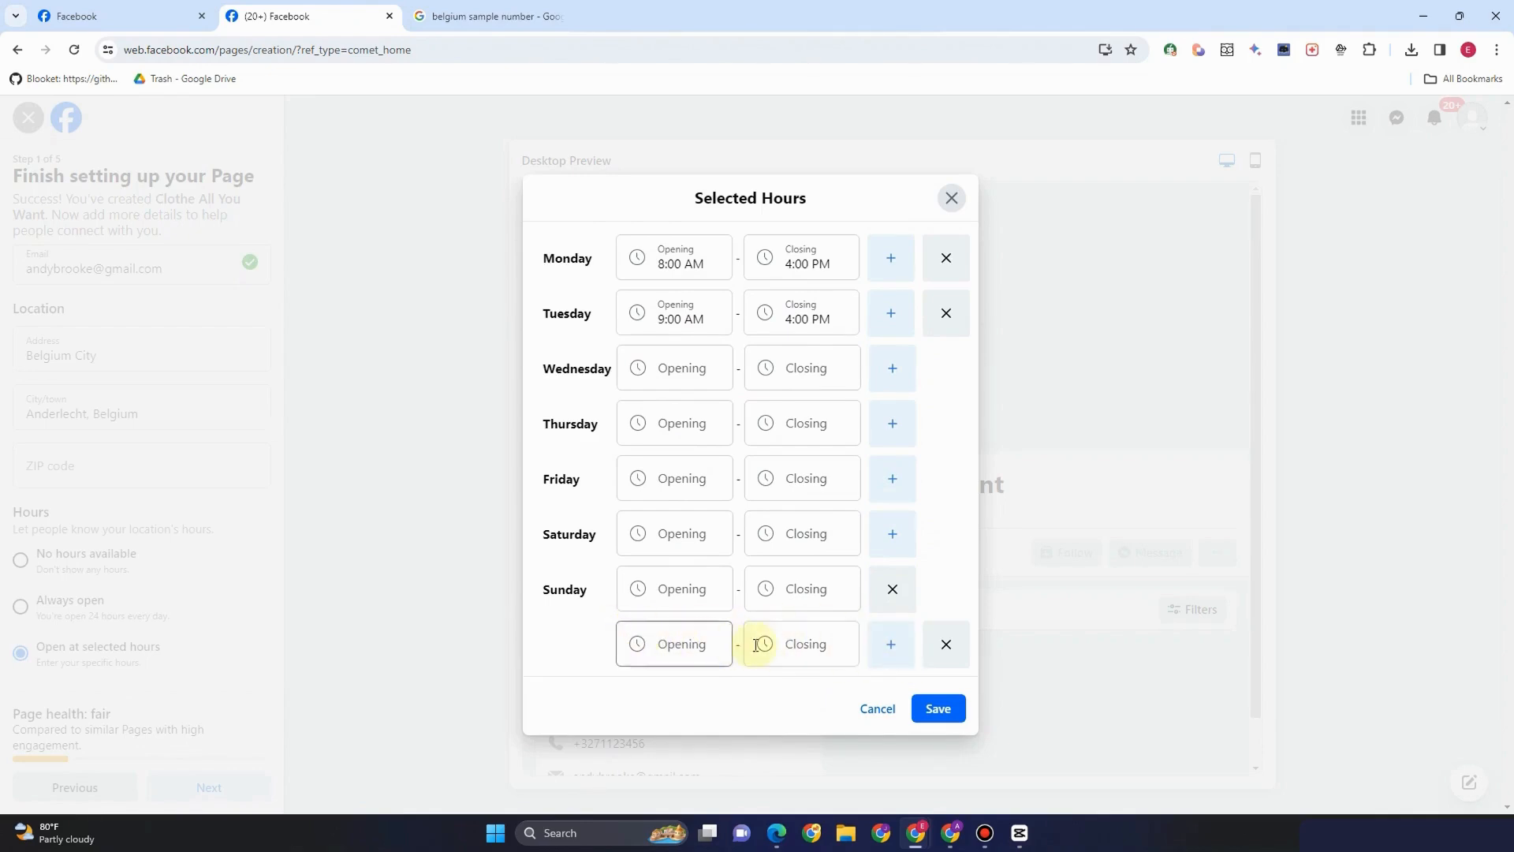
left_click(937, 709)
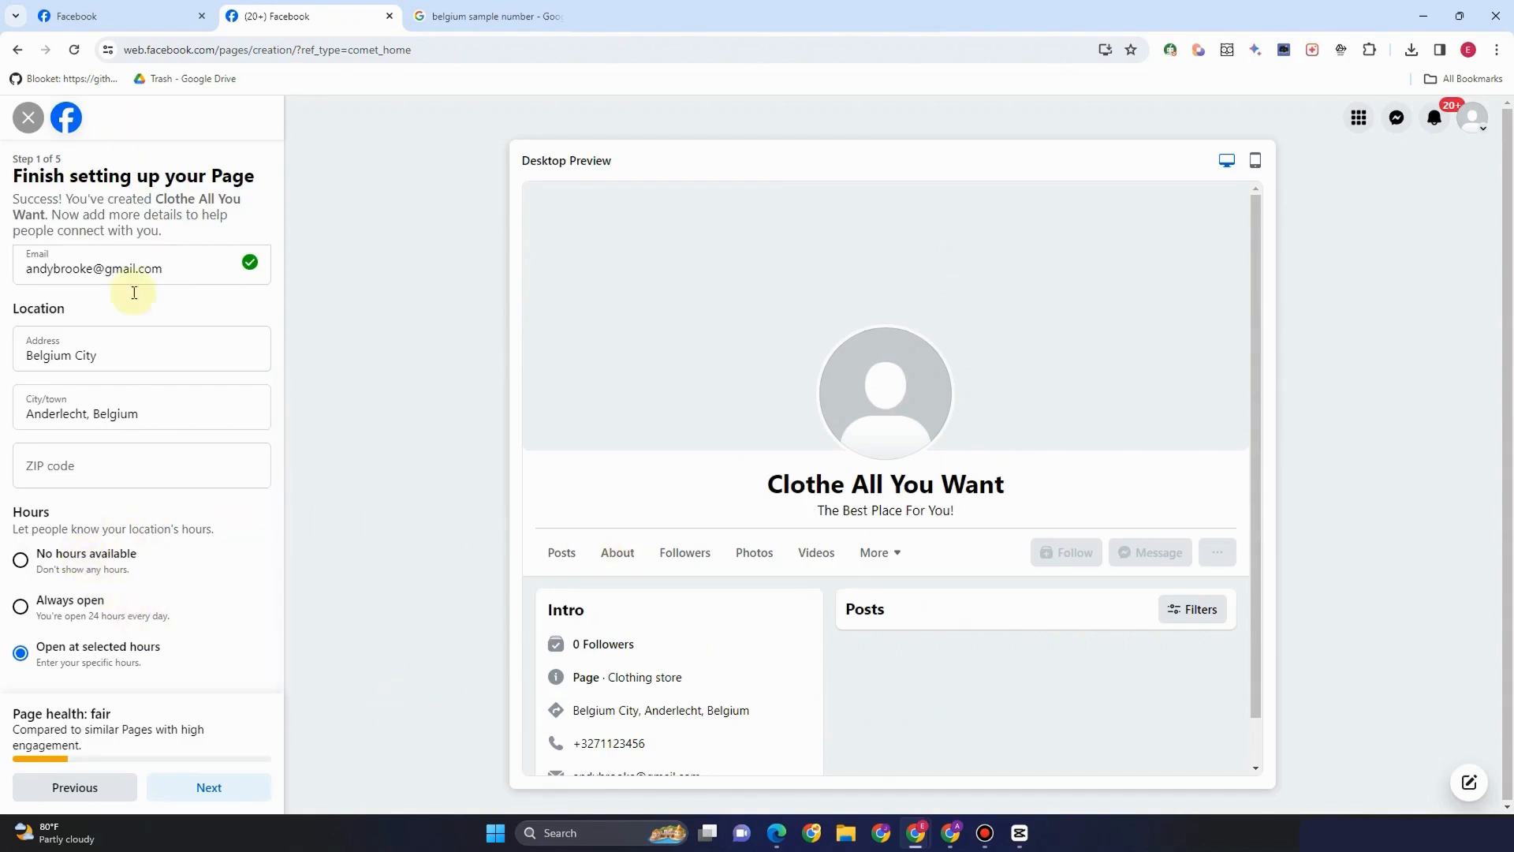
Advance to Customize your Page, decline saving the address, and switch to Canva's blank cover
left_click(228, 788)
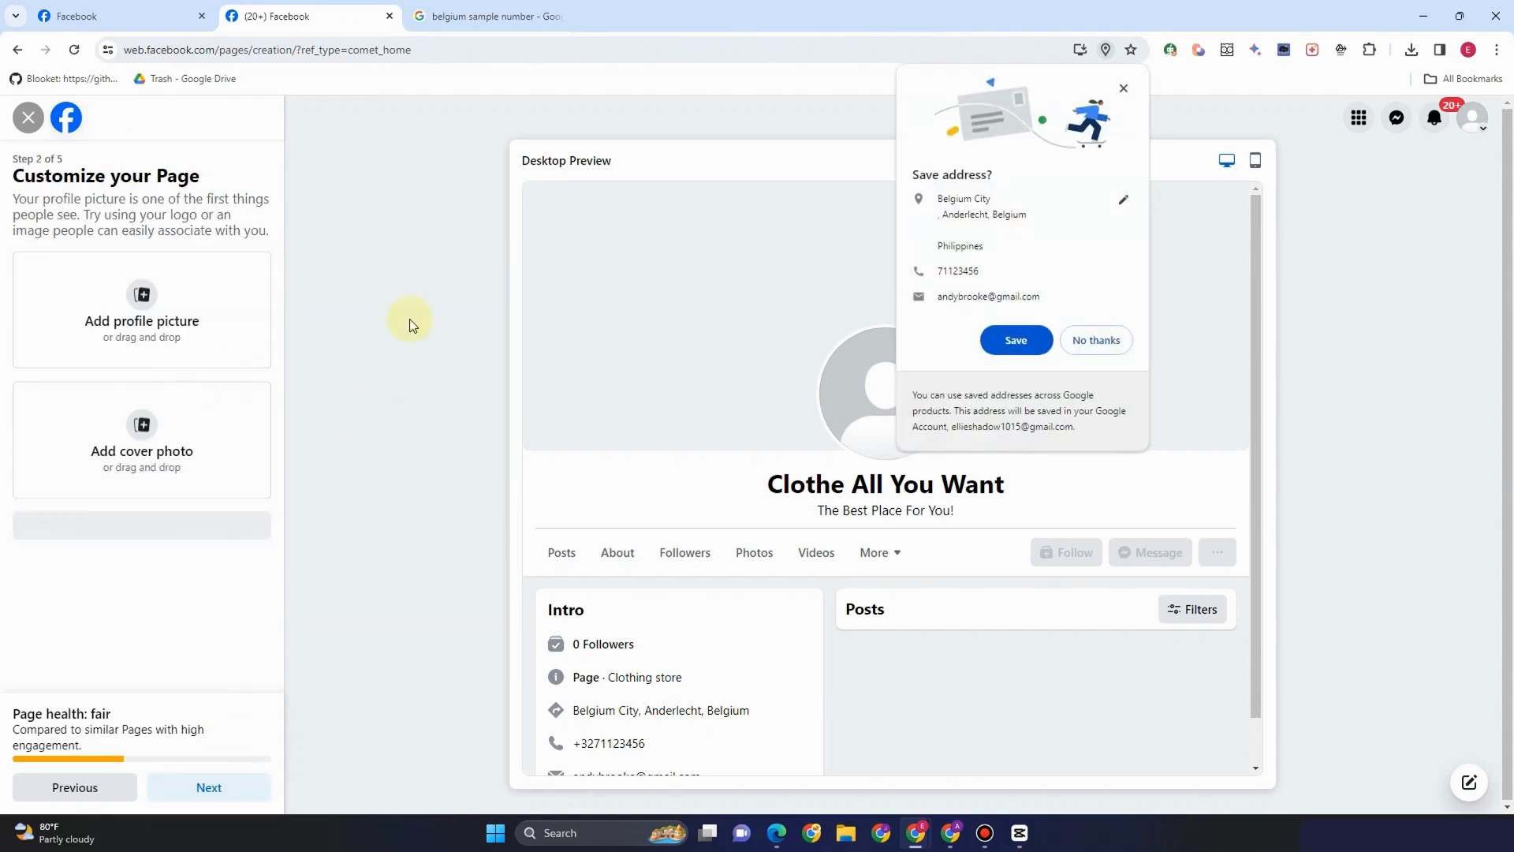
left_click(1097, 340)
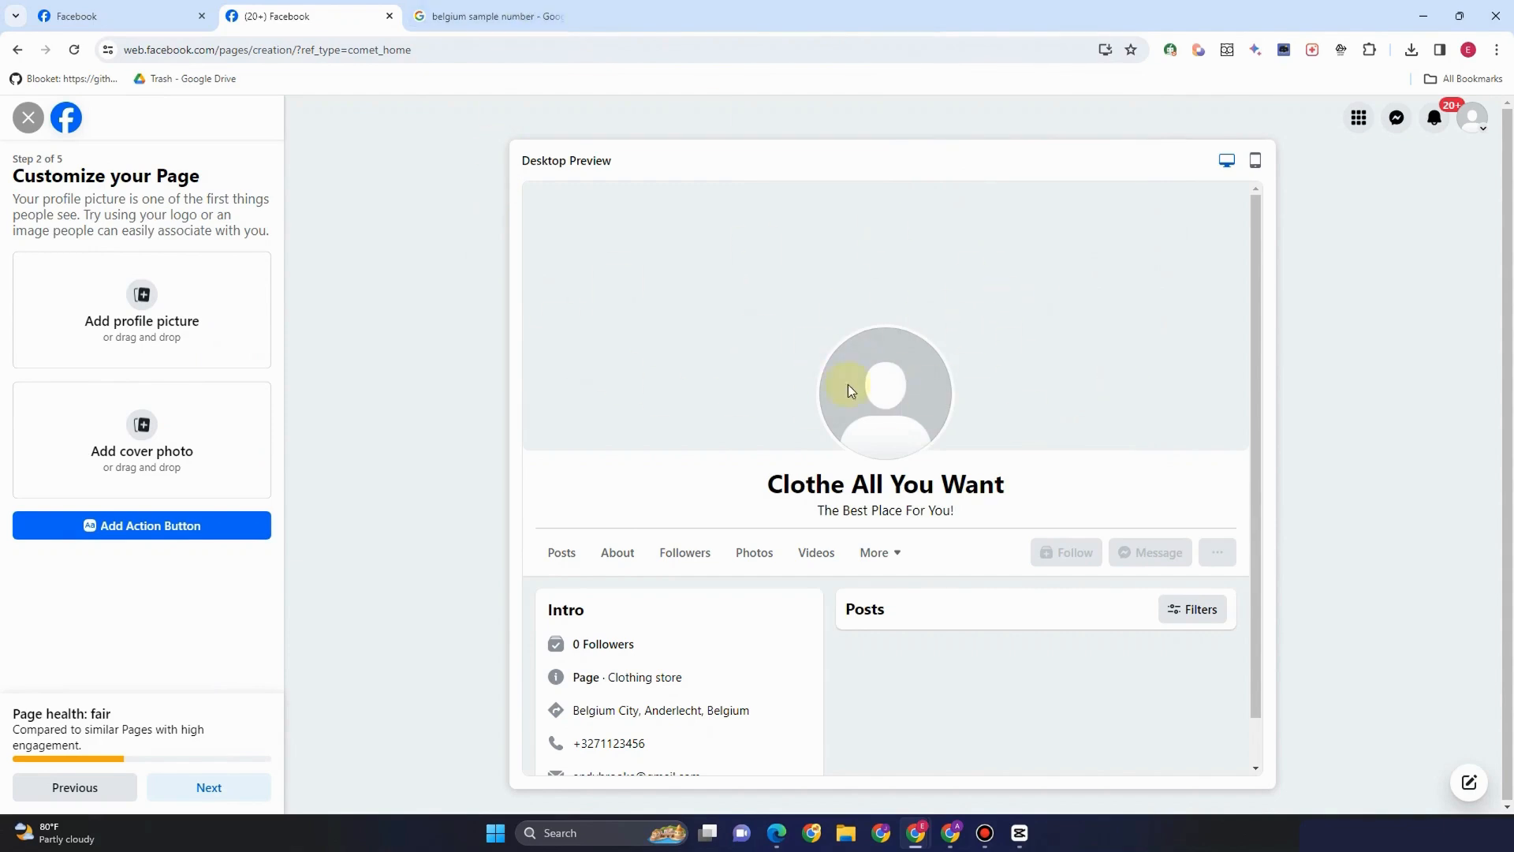
left_click(1253, 162)
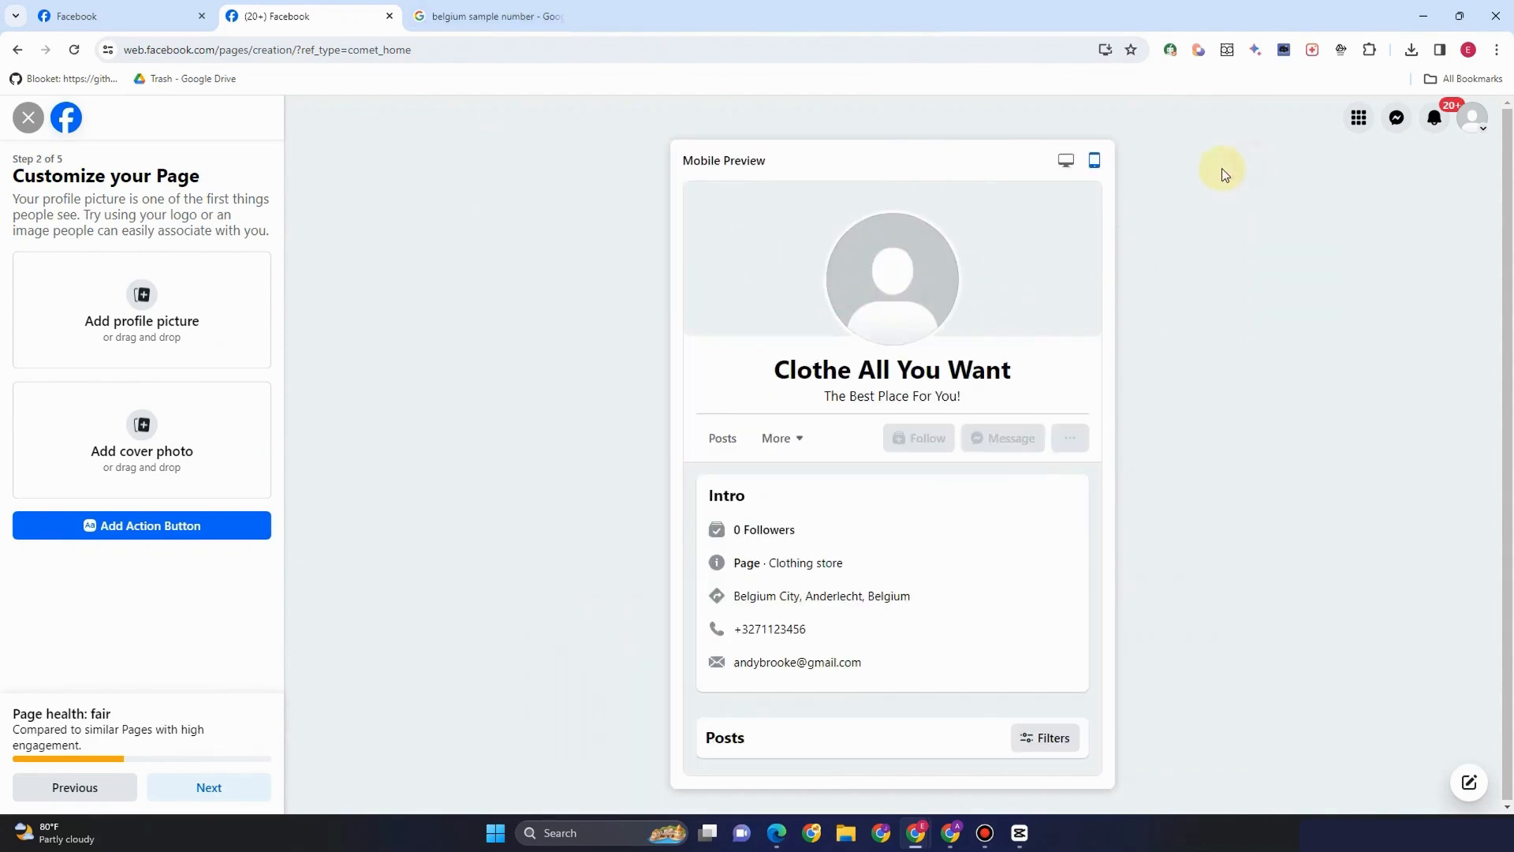
left_click(1073, 168)
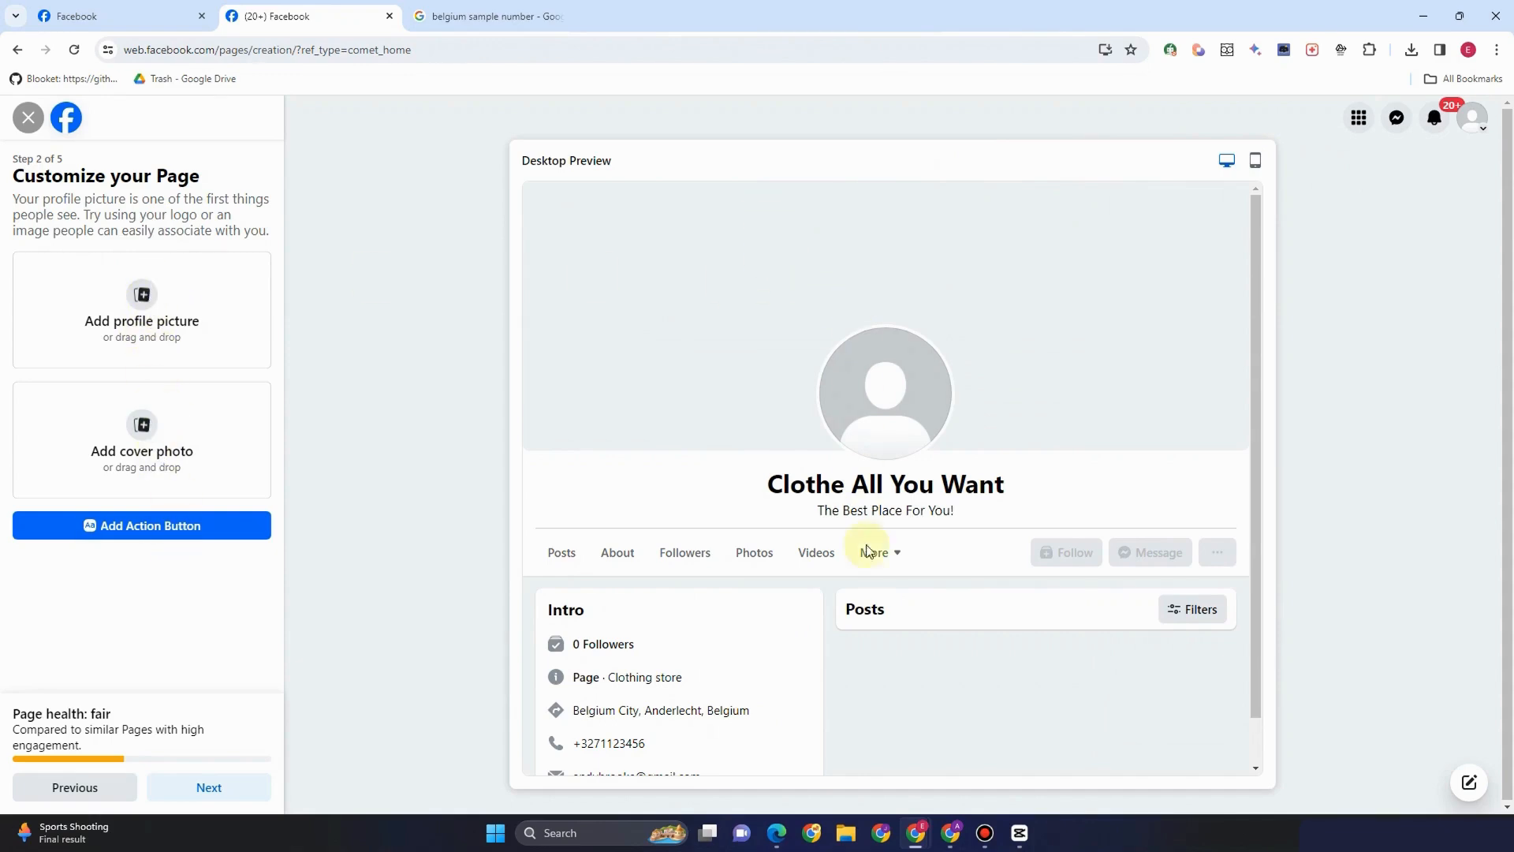
mouse_move(776, 833)
left_click(835, 769)
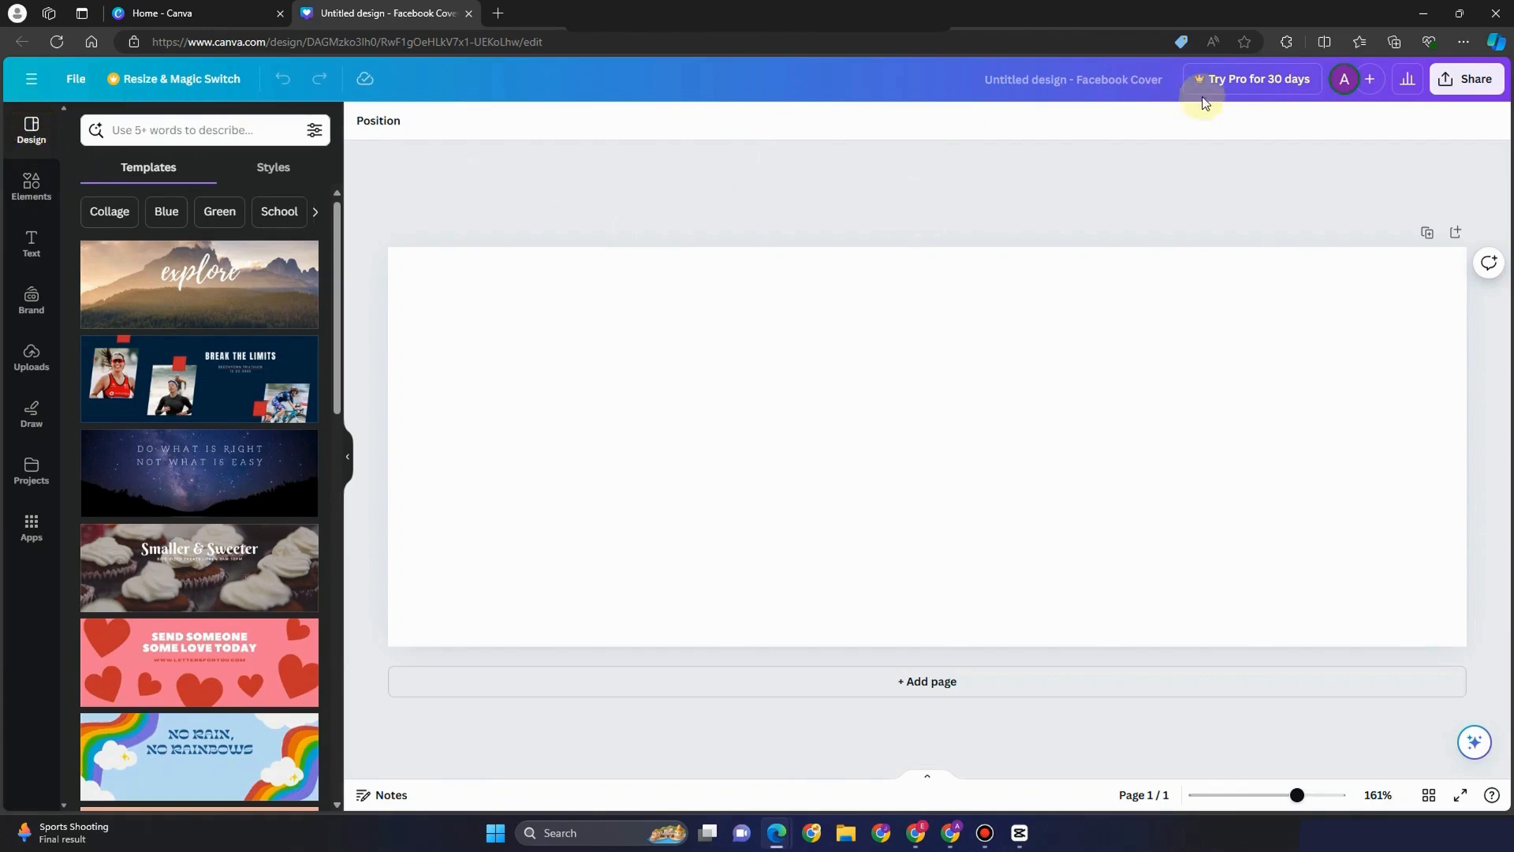
Search templates for 'cloth' and apply the clothing-rack '108th Vantage Co.' template to the cover
left_click(204, 134)
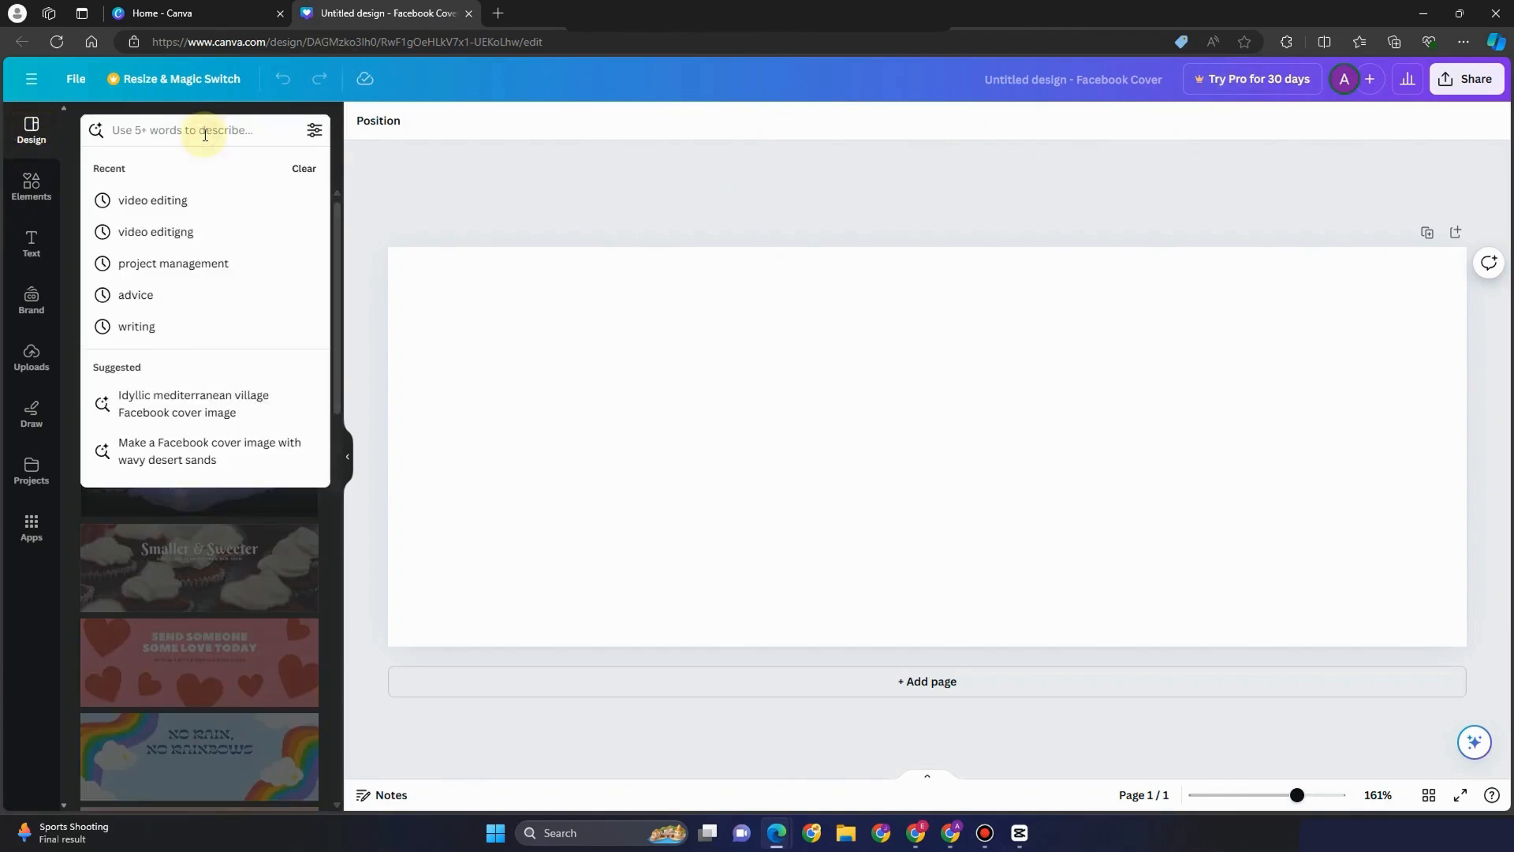
type("clothing")
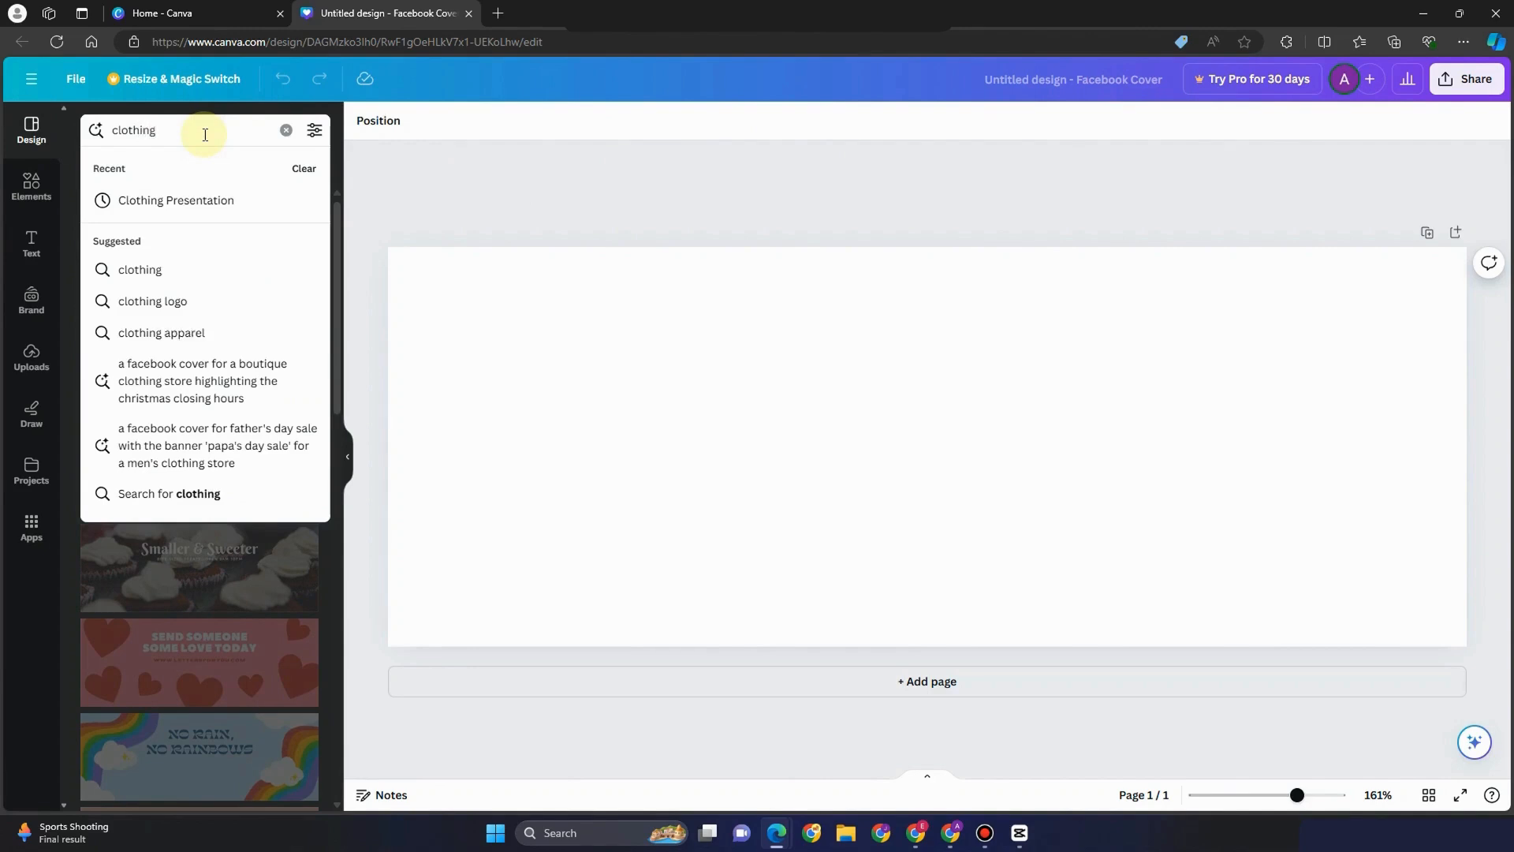
key("Return")
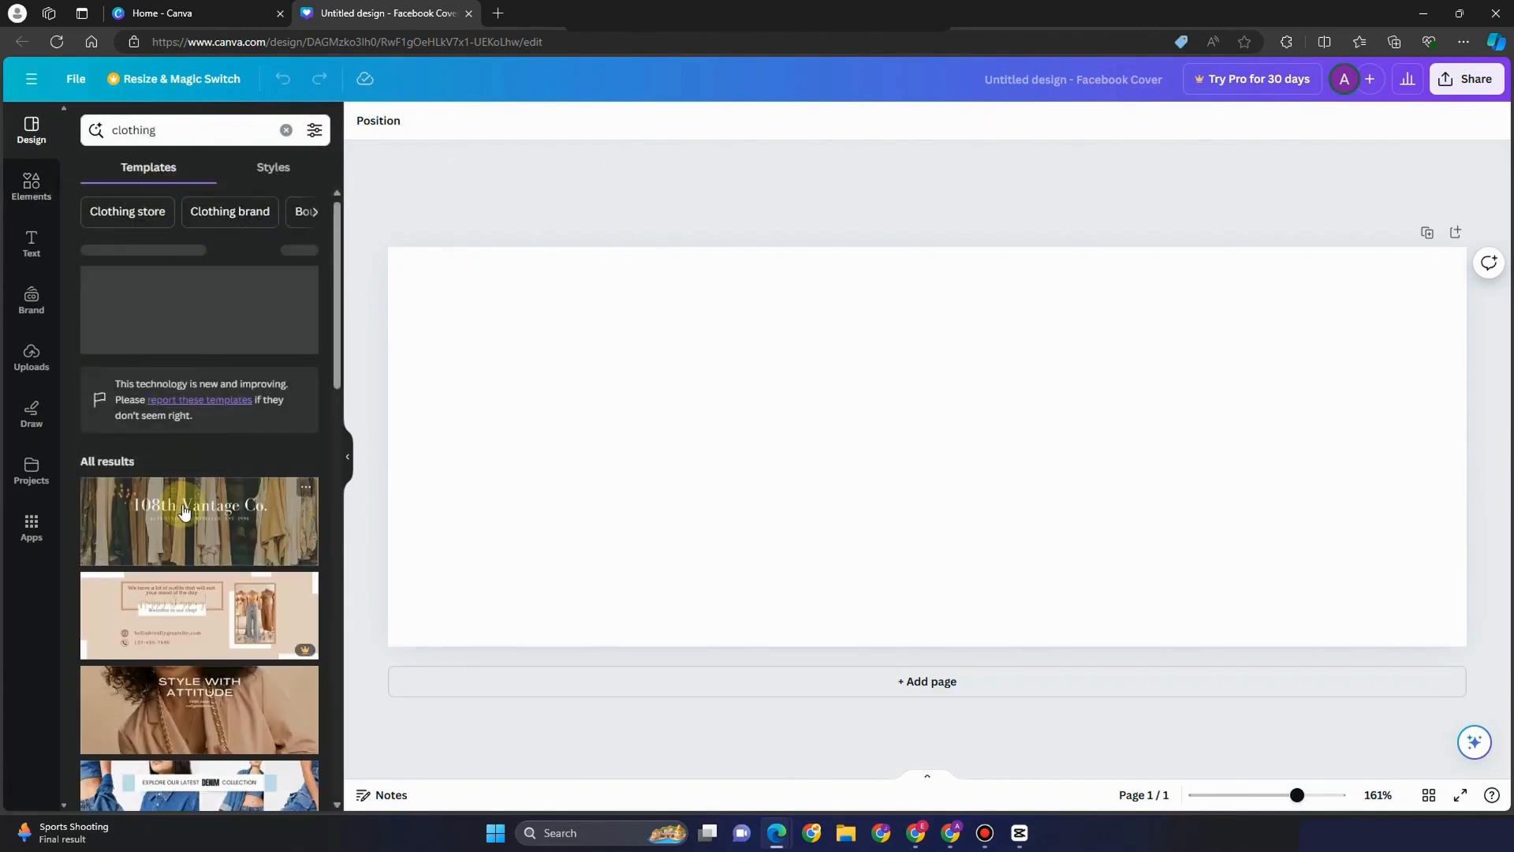
scroll(219, 308, "down", 4)
scroll(219, 308, "down", 7)
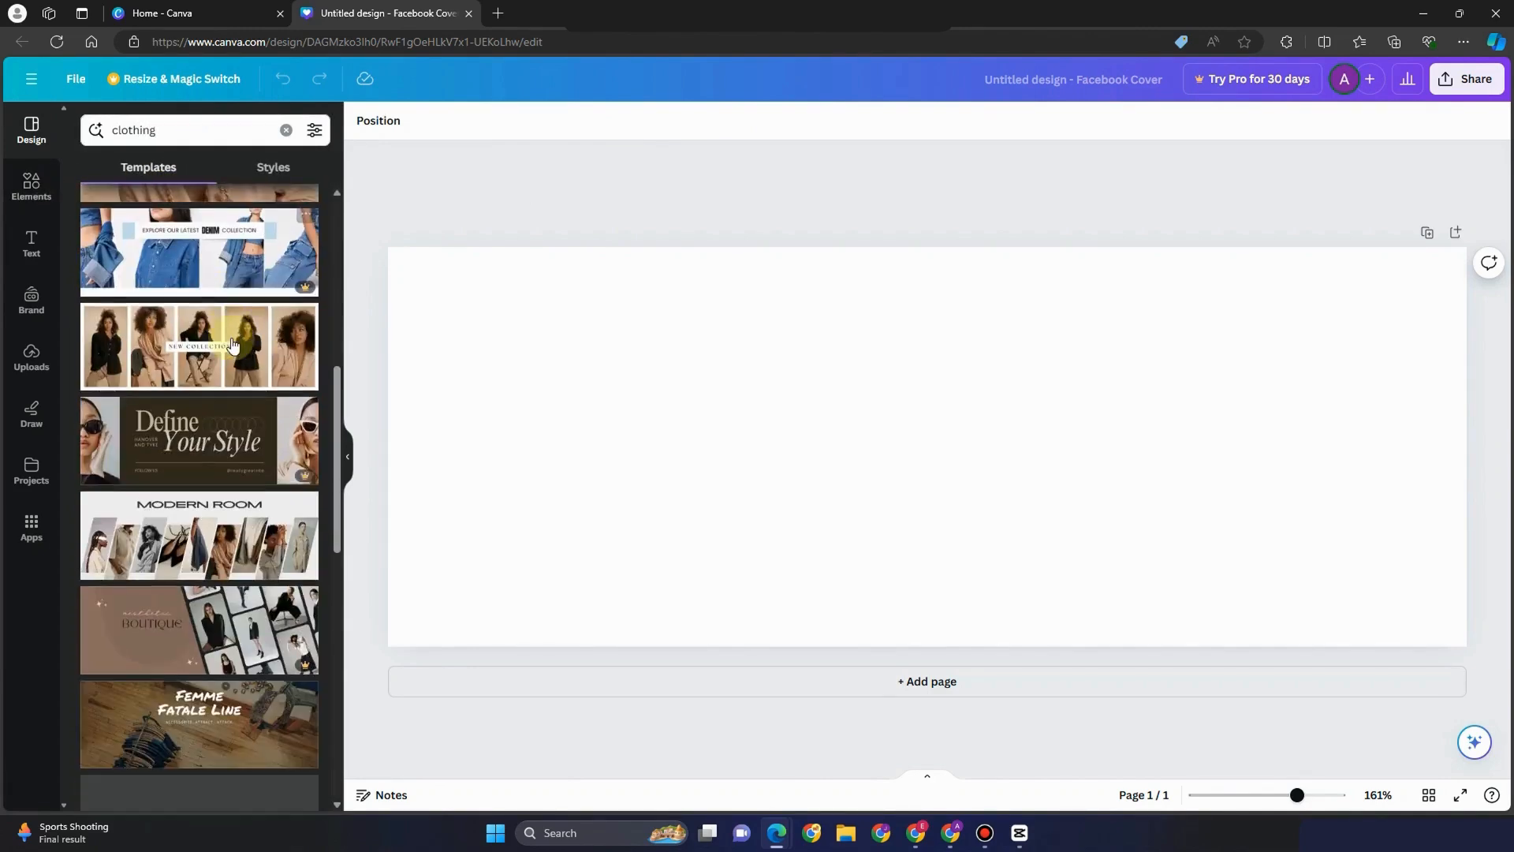
scroll(256, 458, "down", 3)
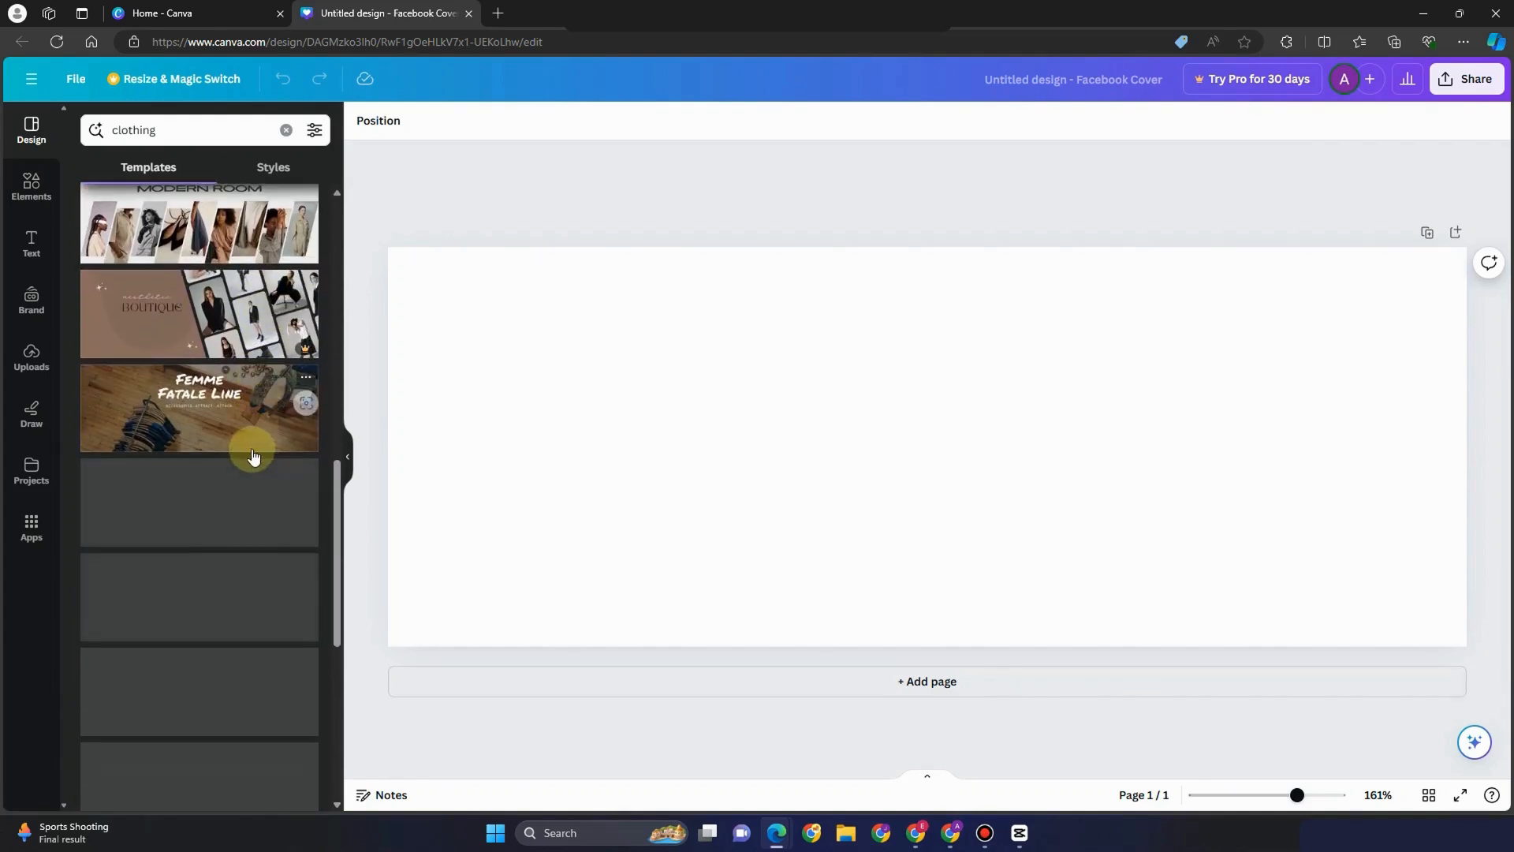
scroll(234, 428, "down", 3)
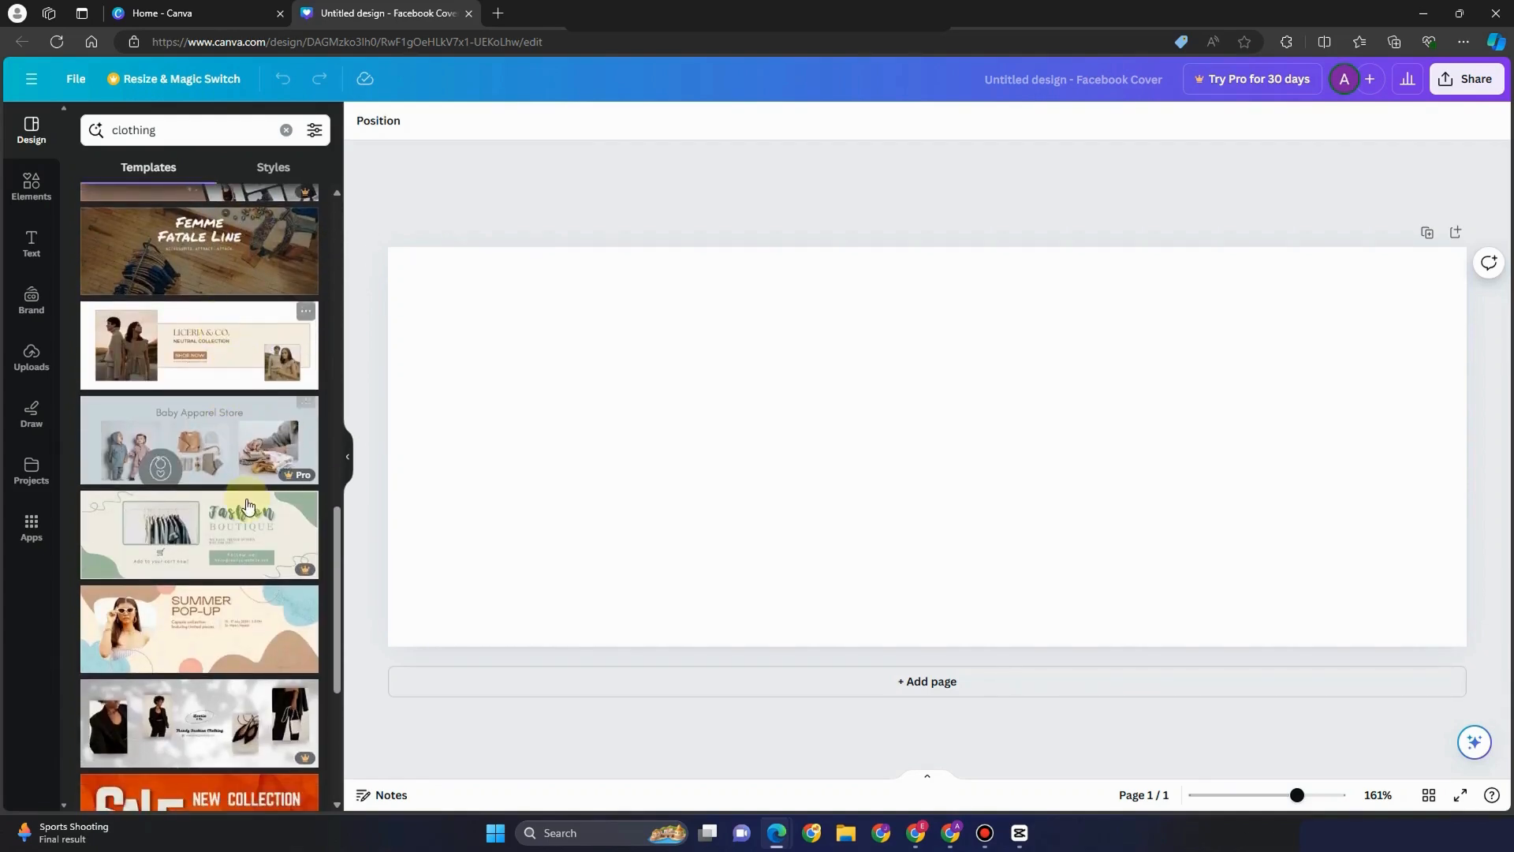
scroll(230, 520, "up", 5)
scroll(230, 521, "down", 8)
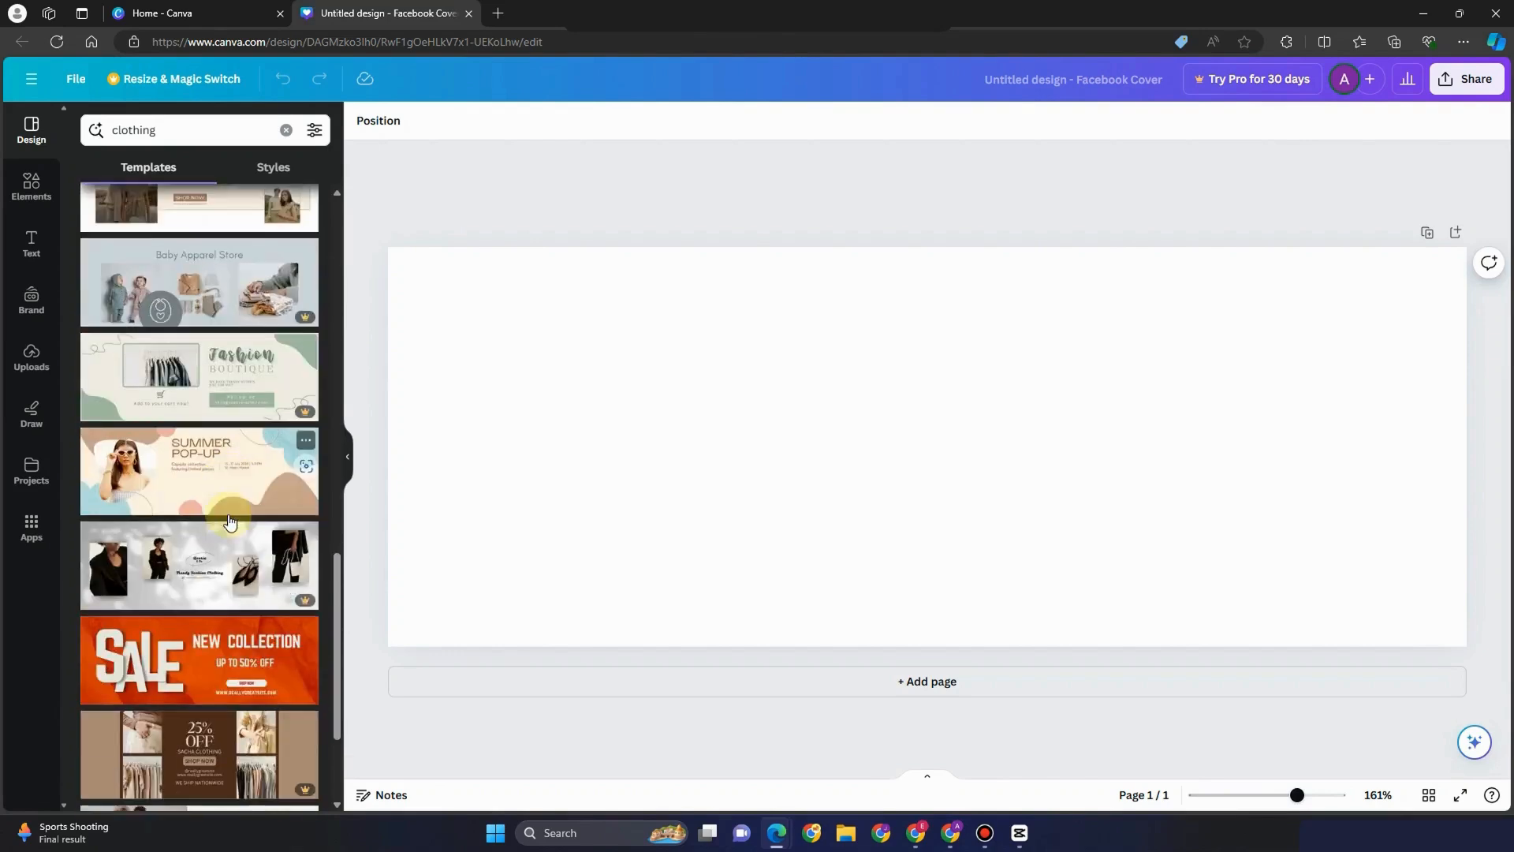
scroll(219, 401, "up", 18)
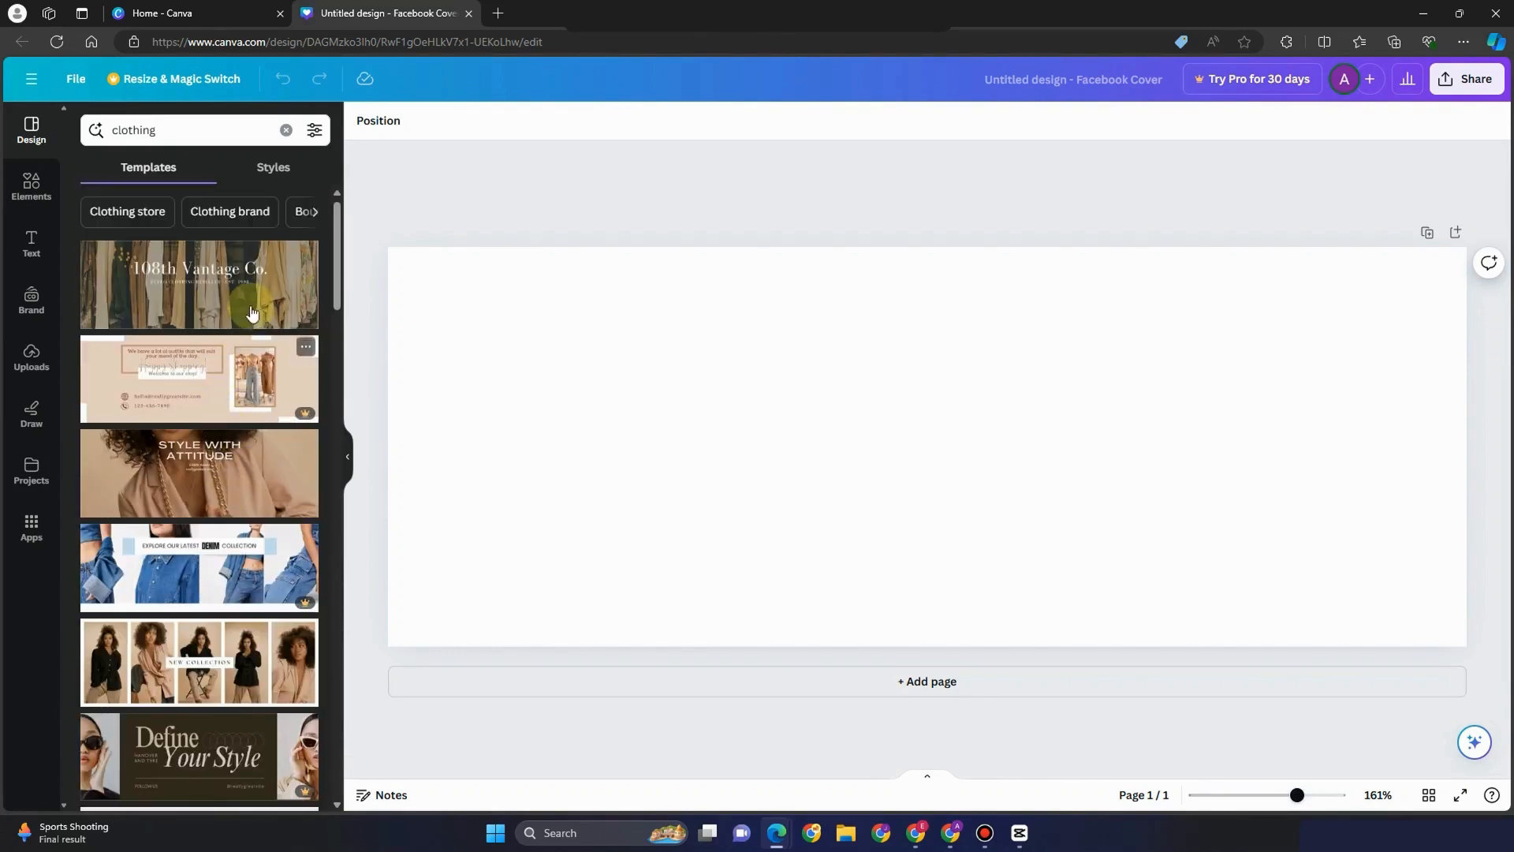
left_click(296, 293)
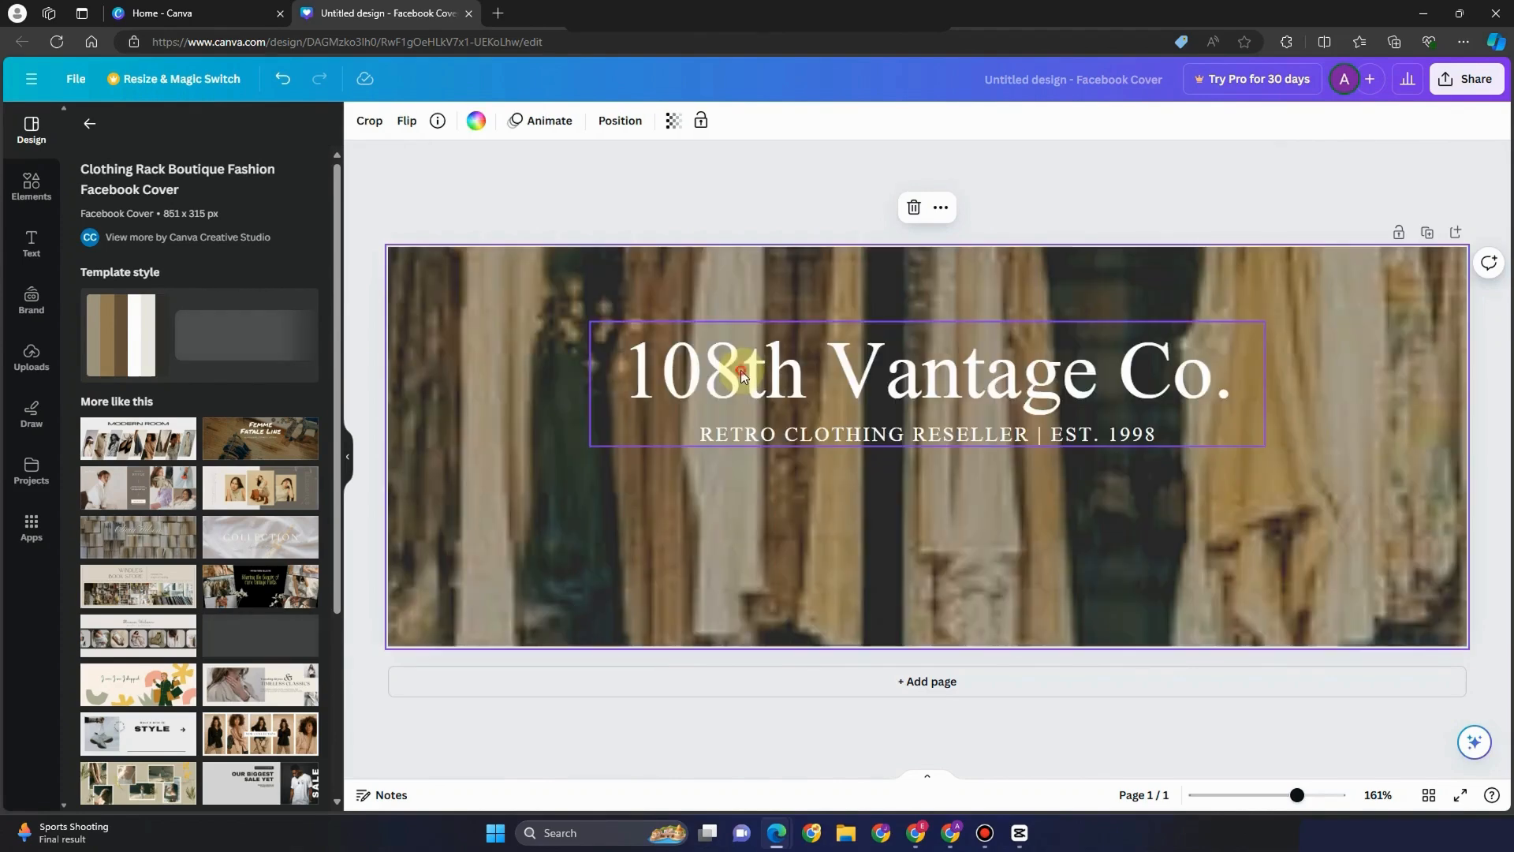
left_click(787, 381)
Retype the cover heading as 'Clothing All You Want!', fixing the stray capital L
left_click(742, 377)
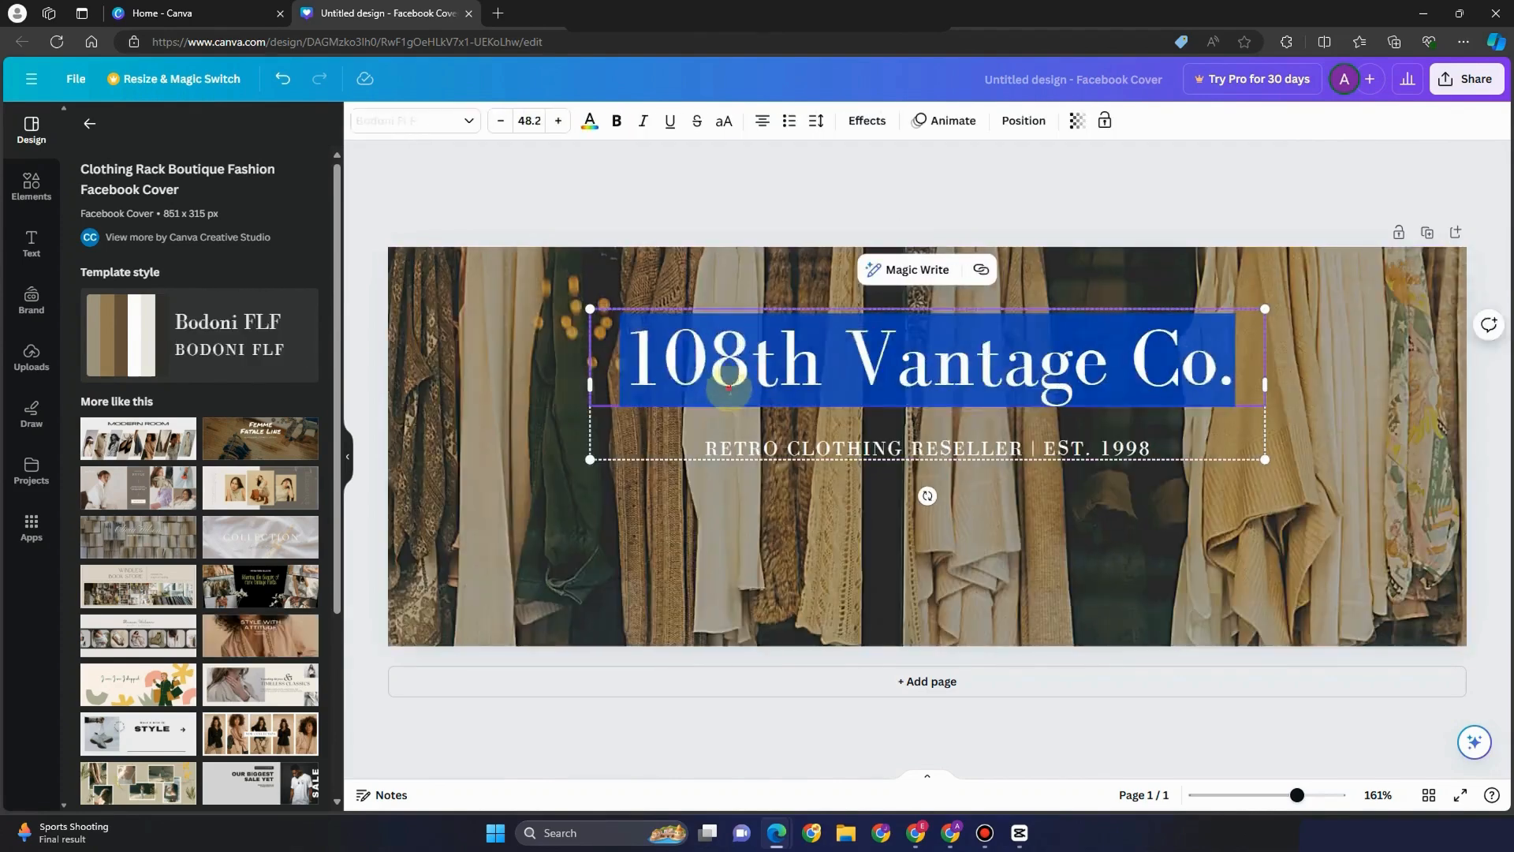
left_click(702, 364)
left_click_drag(622, 362, 1301, 381)
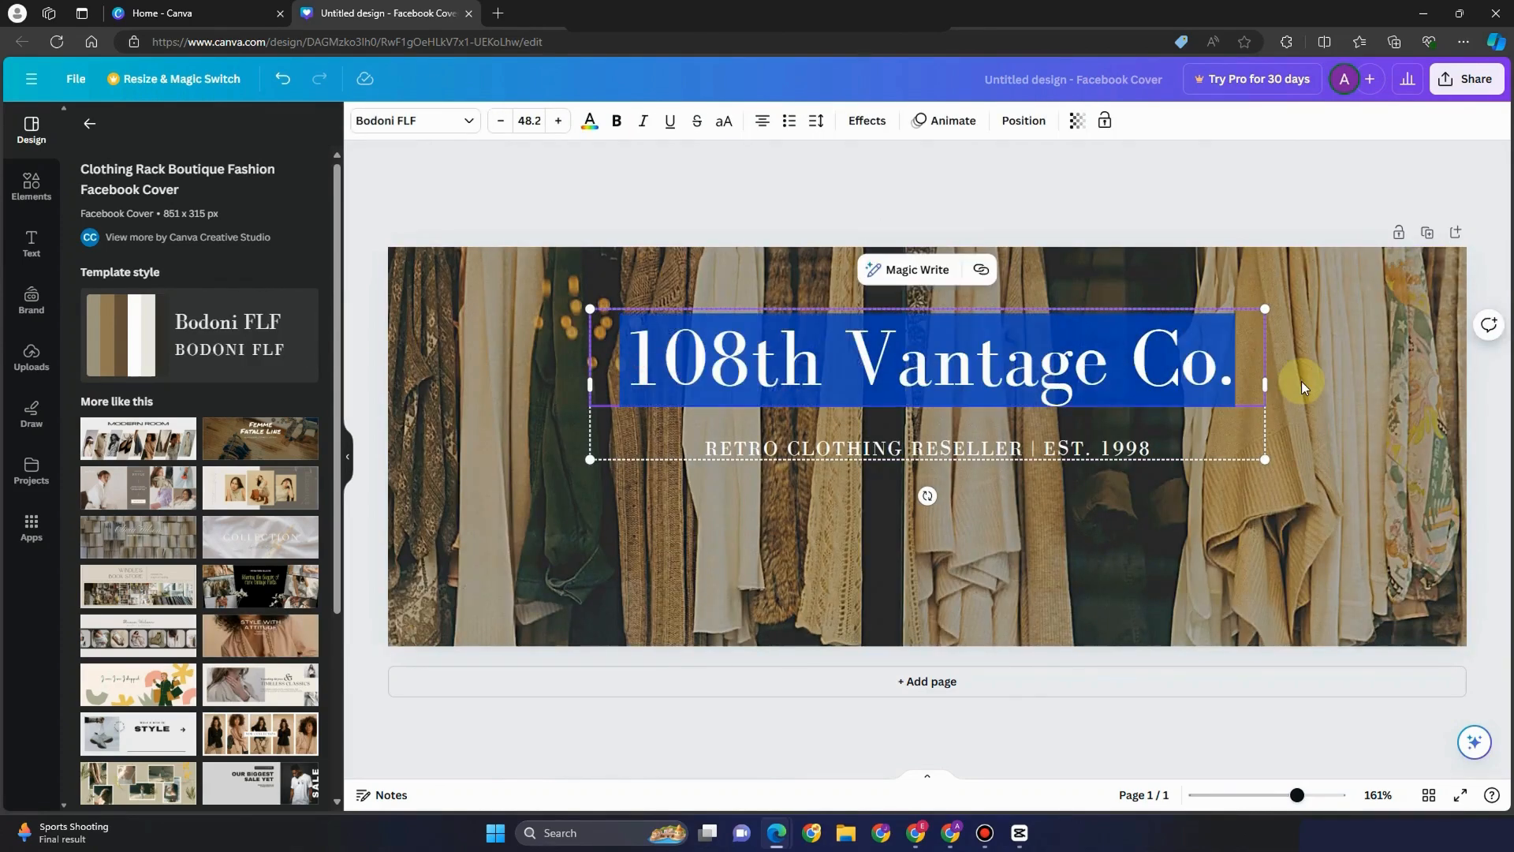
type("CLothi")
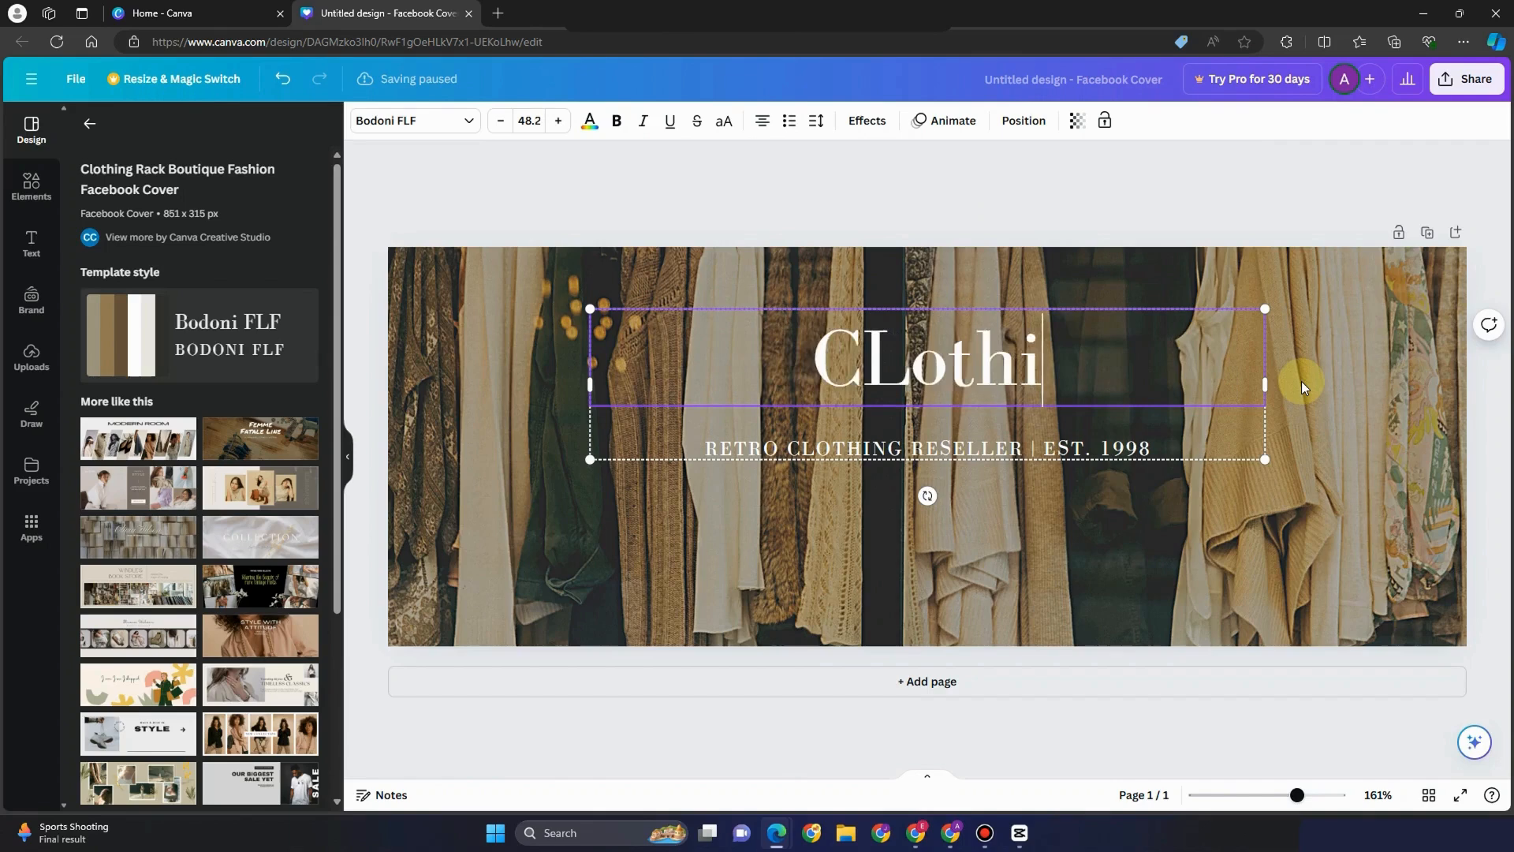
type("ng AL")
key("BackSpace")
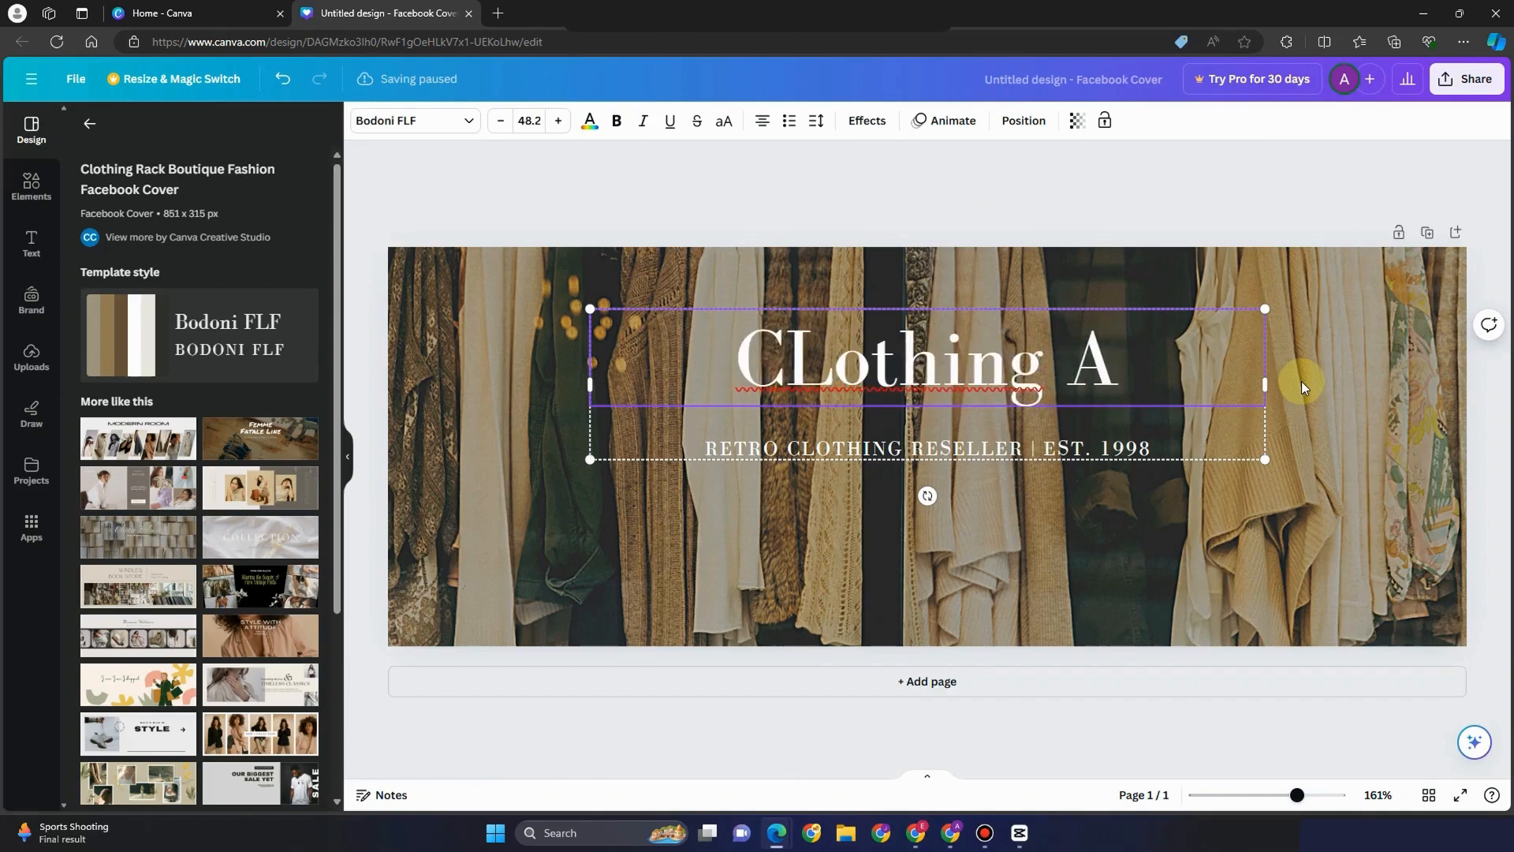
type("ll You")
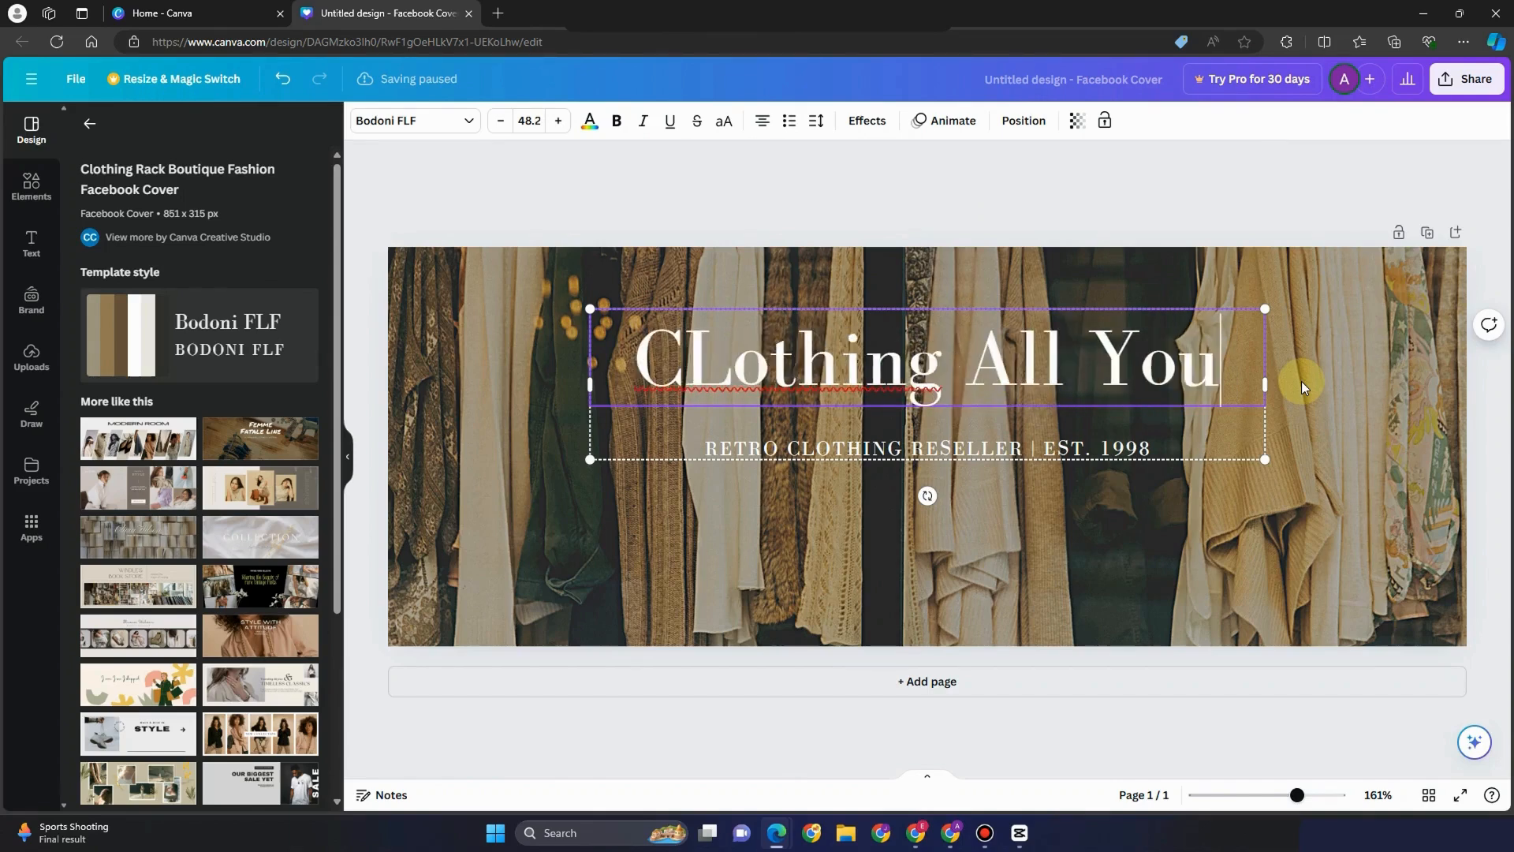
type(" Want!")
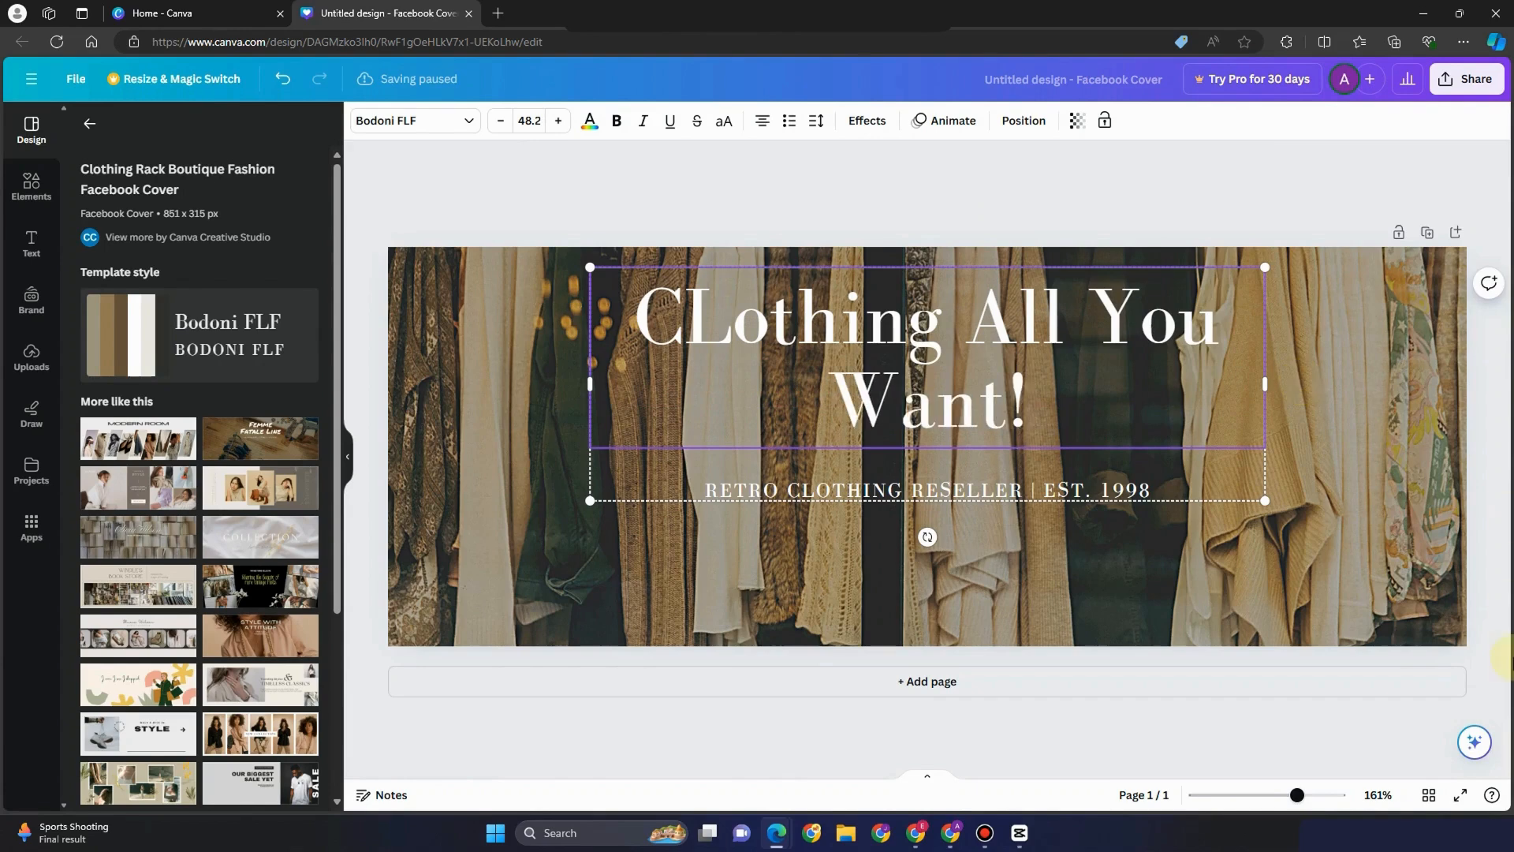
left_click(717, 316)
key("BackSpace")
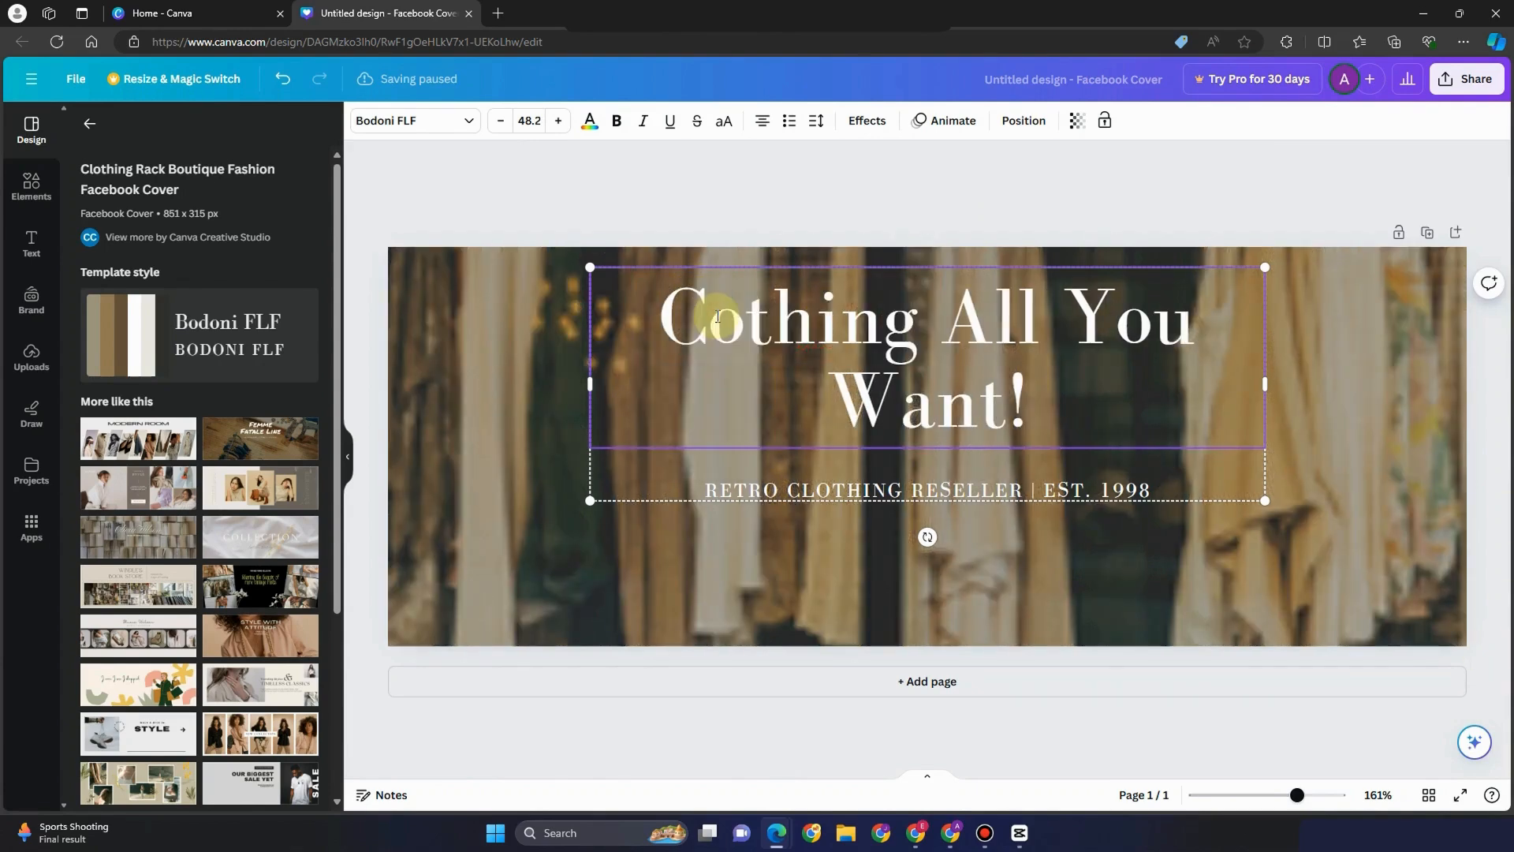
type("l")
Replace the subtitle text with 'THE BEST PLACE FOR YOU!'
left_click(932, 490)
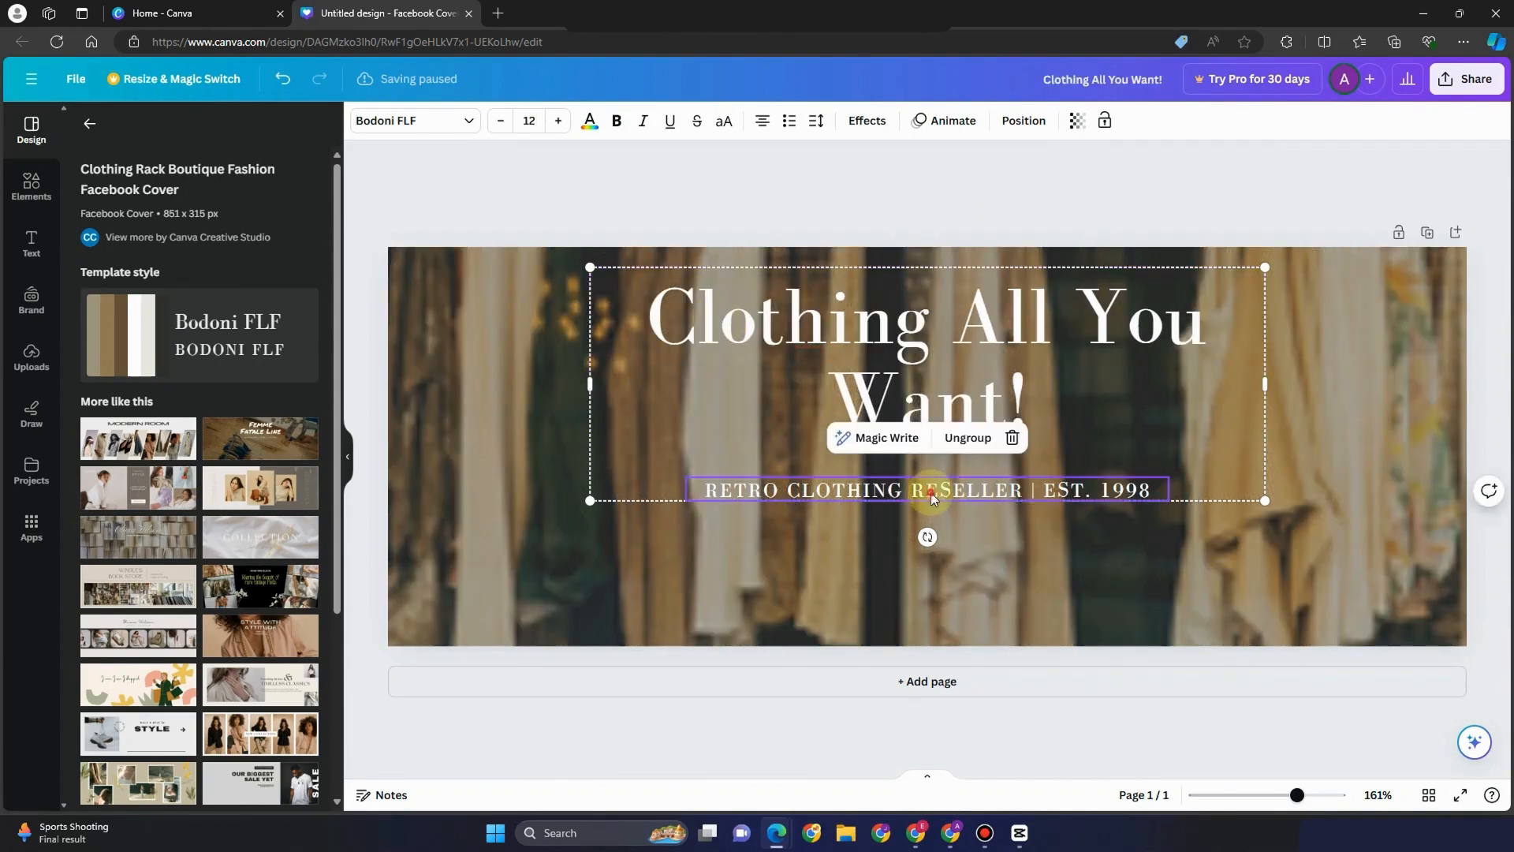
left_click(932, 491)
type("WE AT")
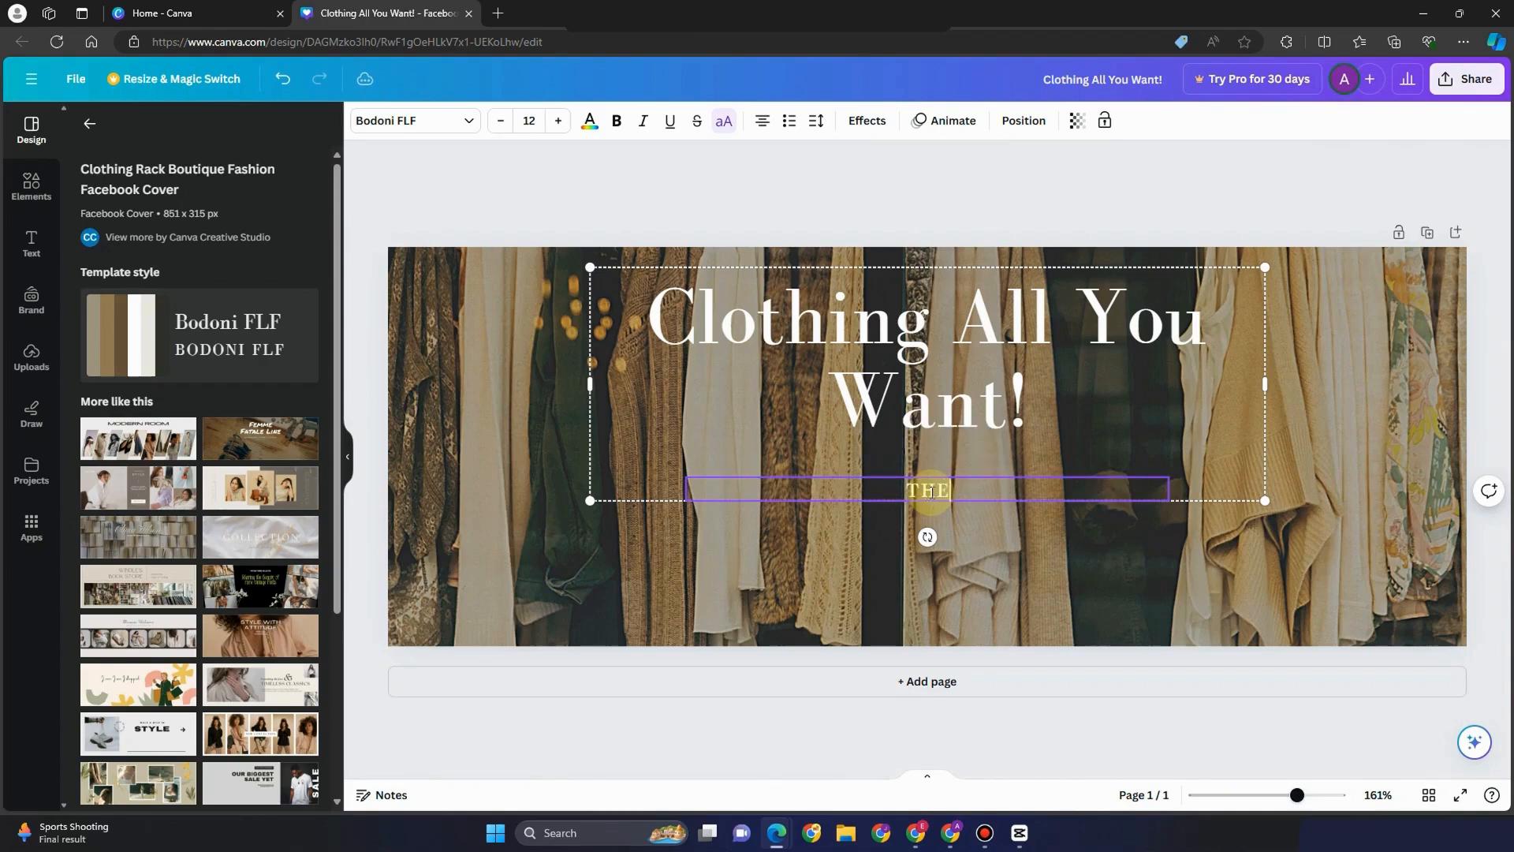
type("BEST PLAC")
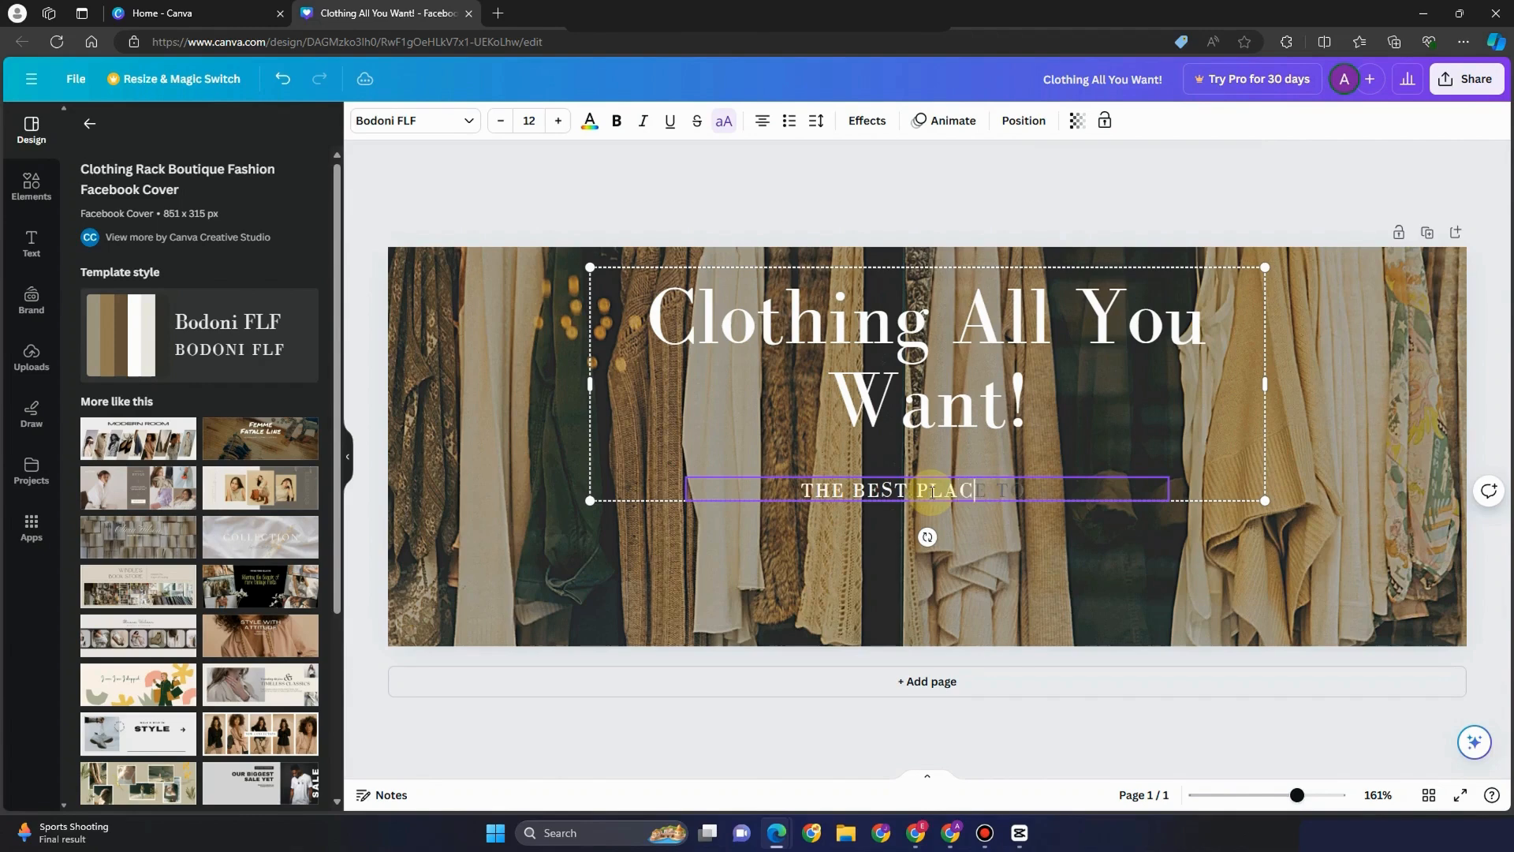
type("E FOR YOU!")
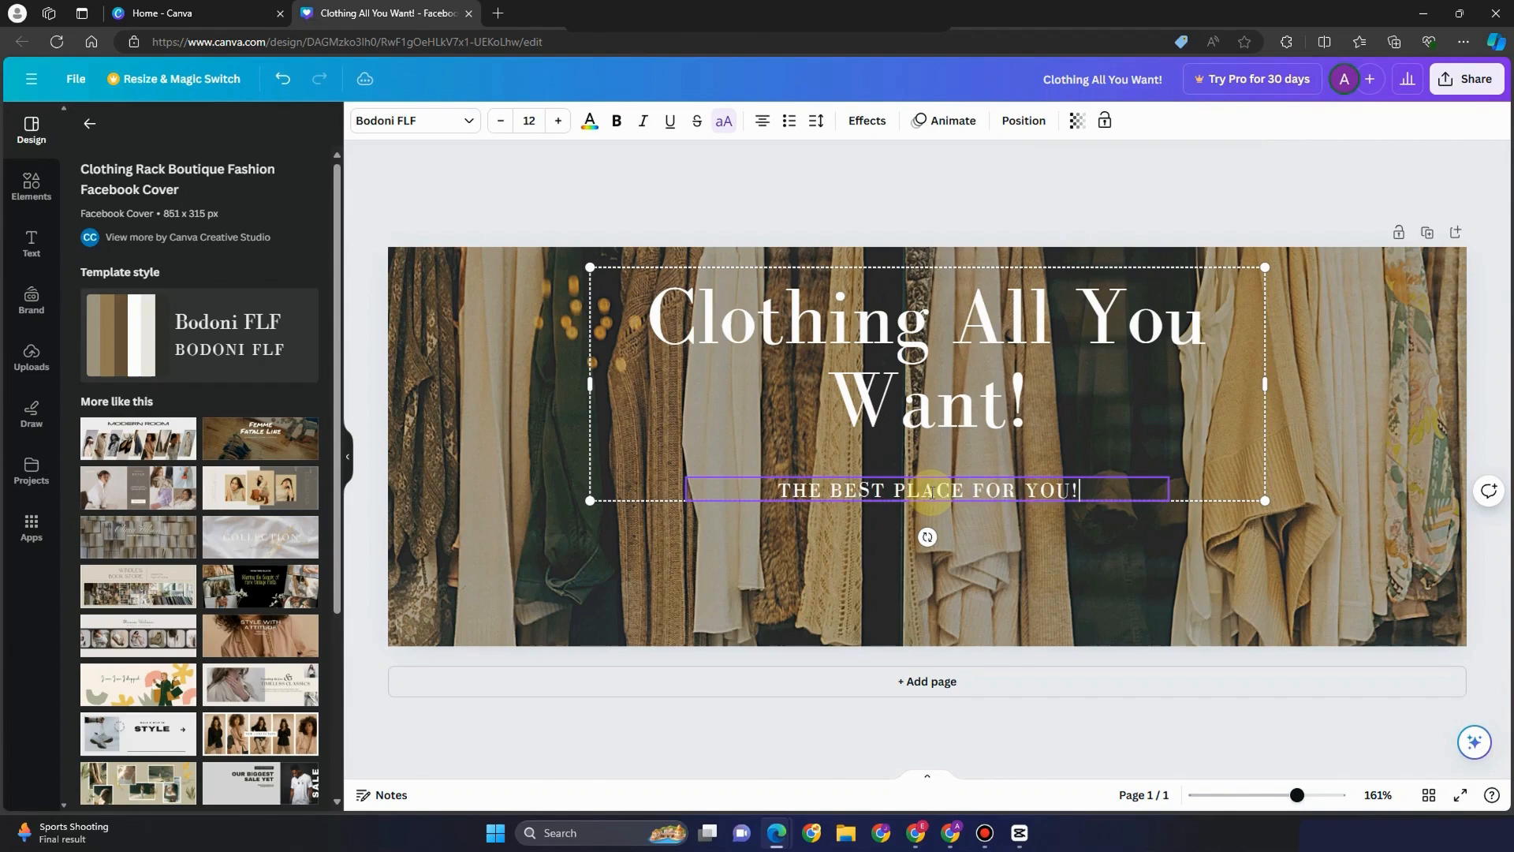
left_click(956, 588)
Shift the heading and subtitle slightly lower and try the background photo's transparency
left_click_drag(981, 427, 979, 473)
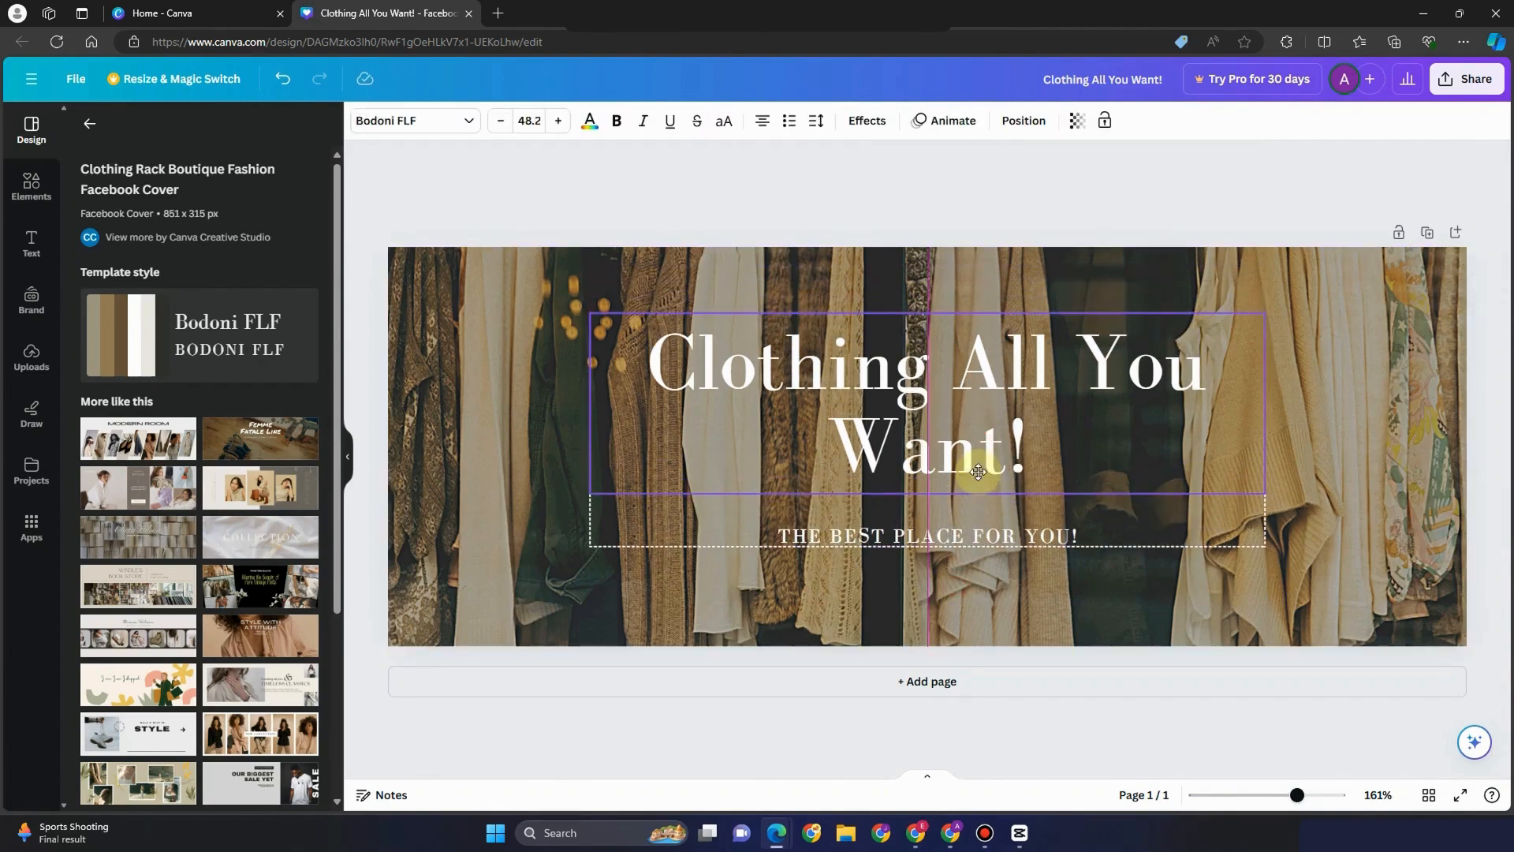
left_click(486, 332)
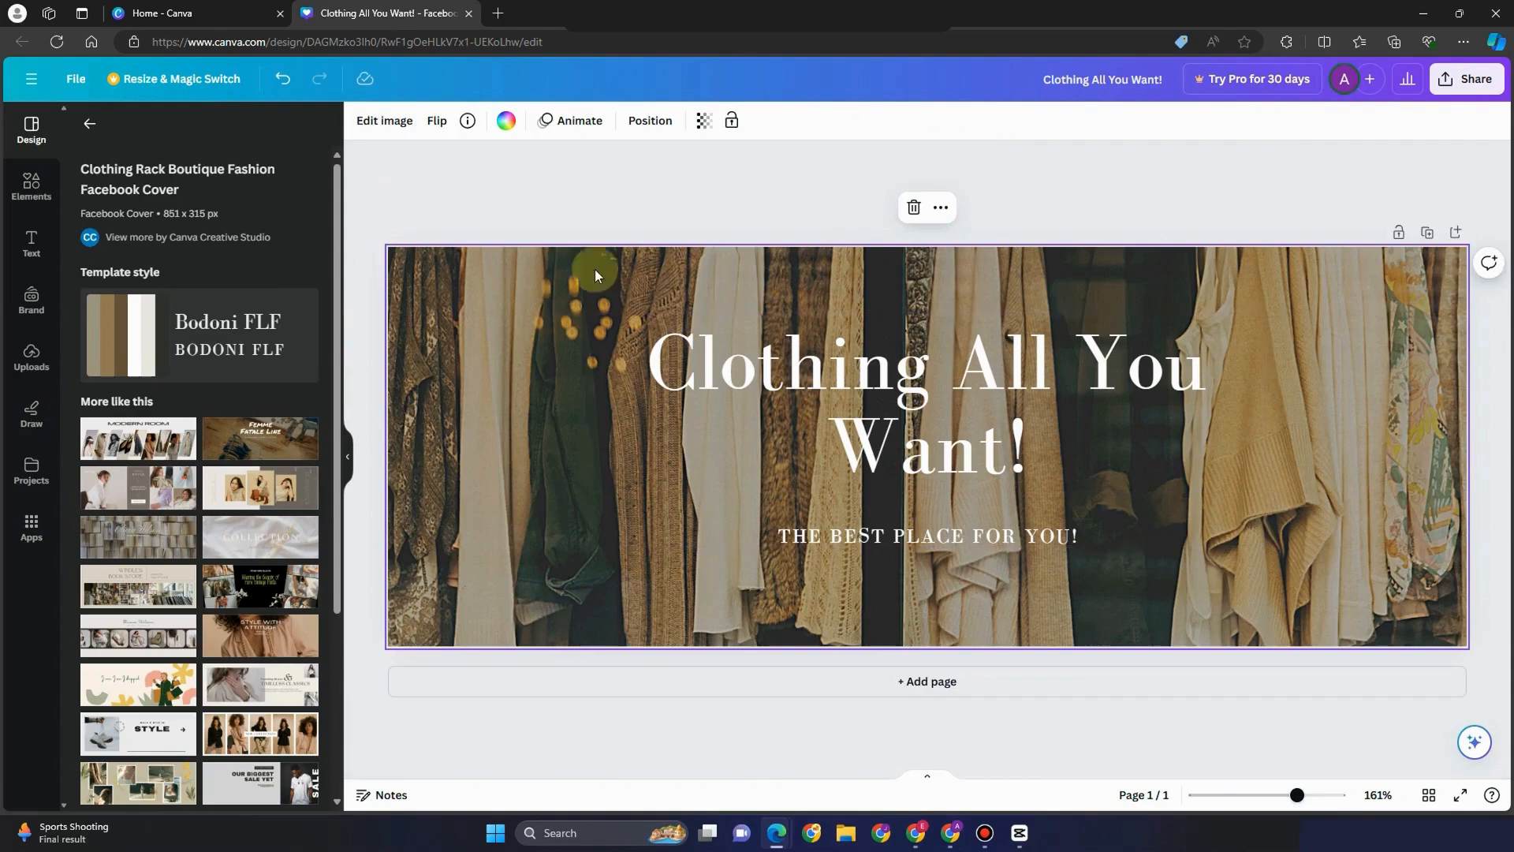
left_click(704, 121)
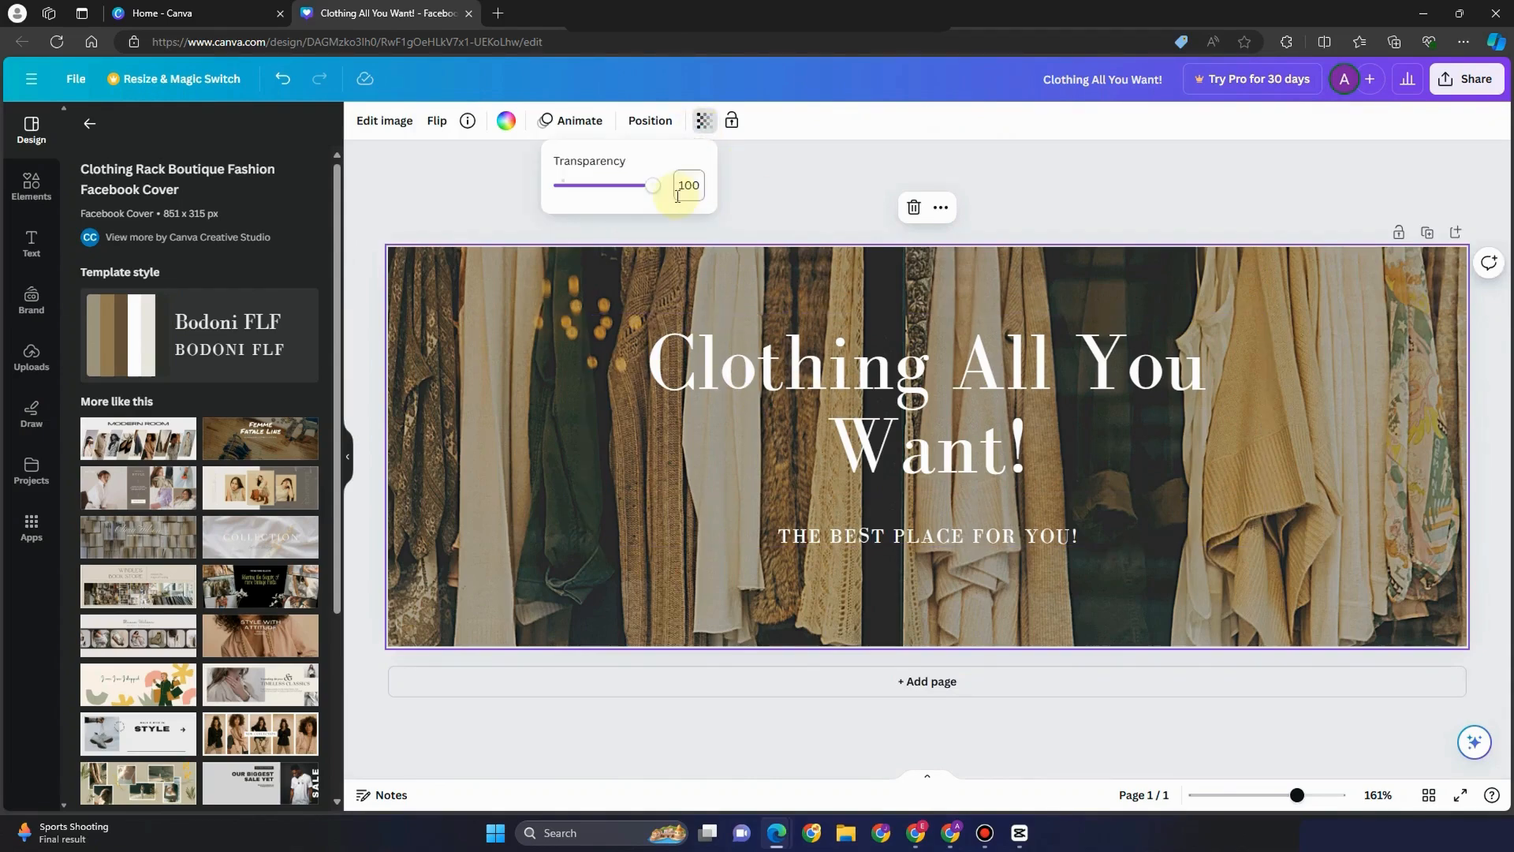
left_click_drag(648, 190, 649, 193)
left_click(527, 193)
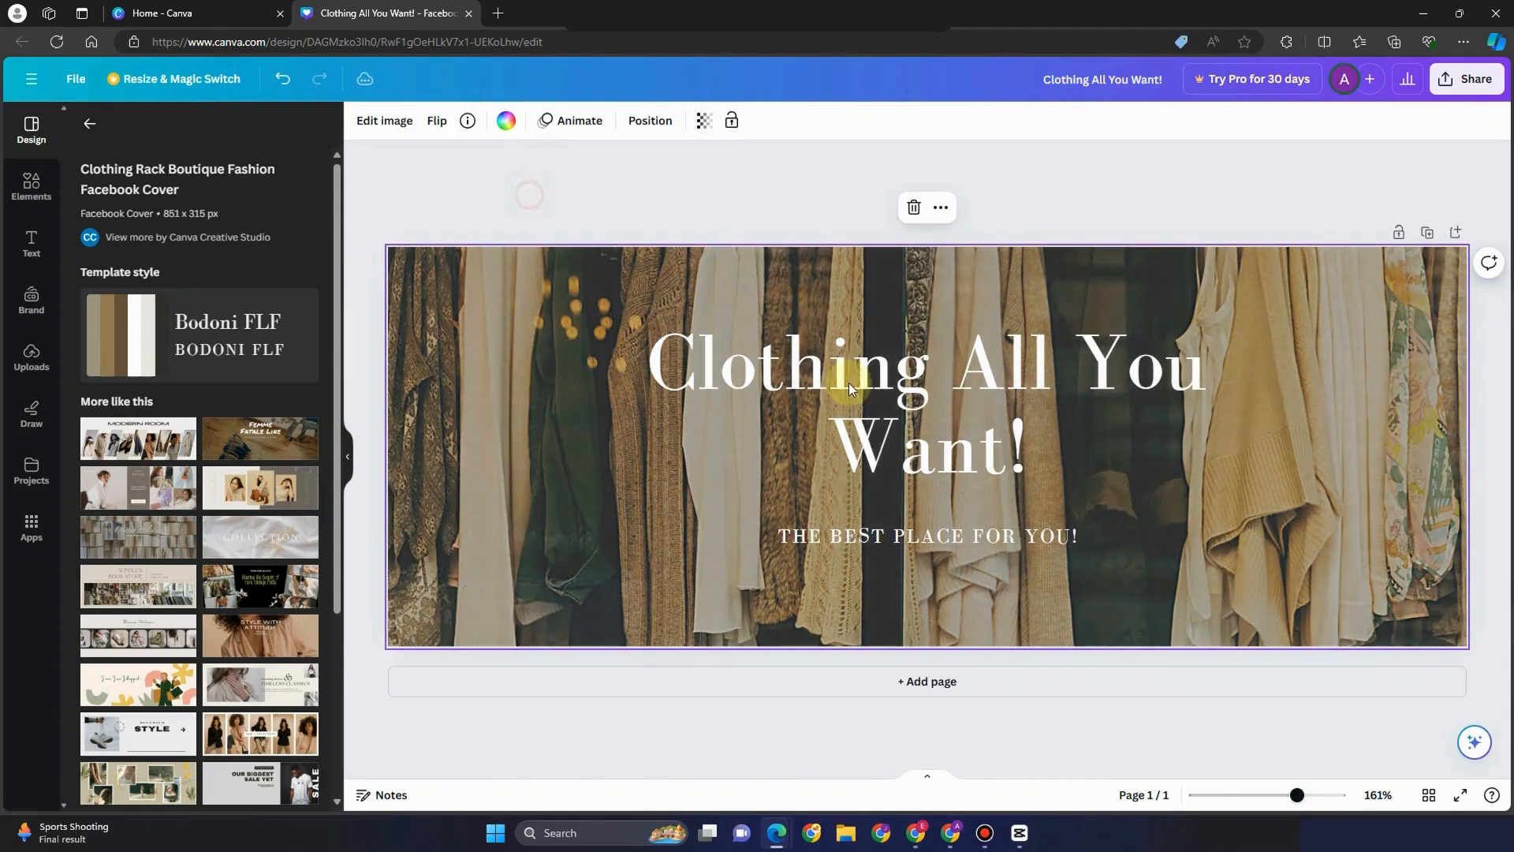
Make the cover heading white after trying blue and red
left_click(848, 382)
left_click(580, 127)
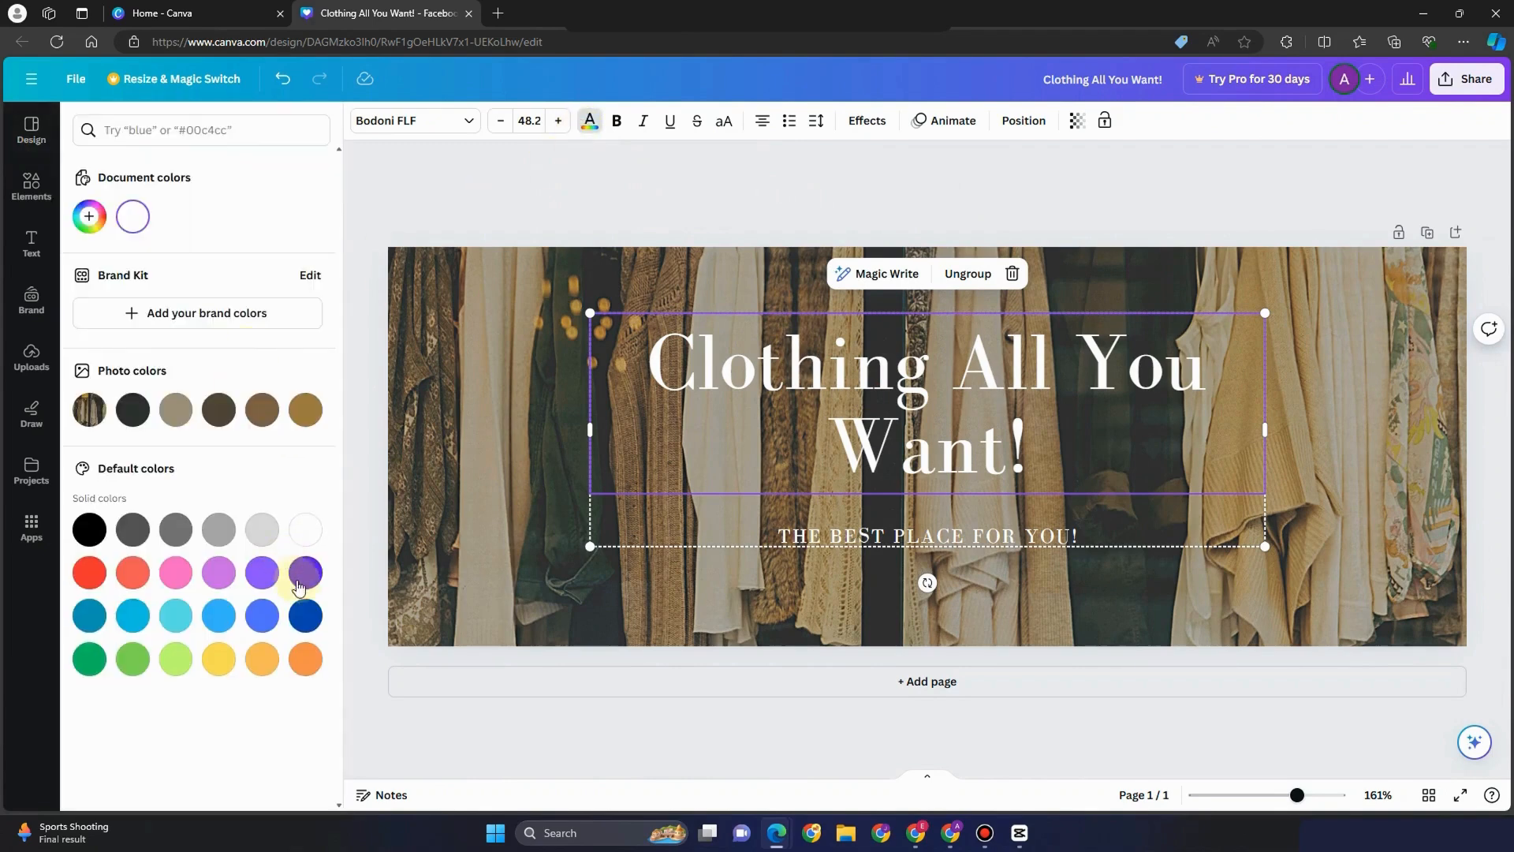
left_click(305, 615)
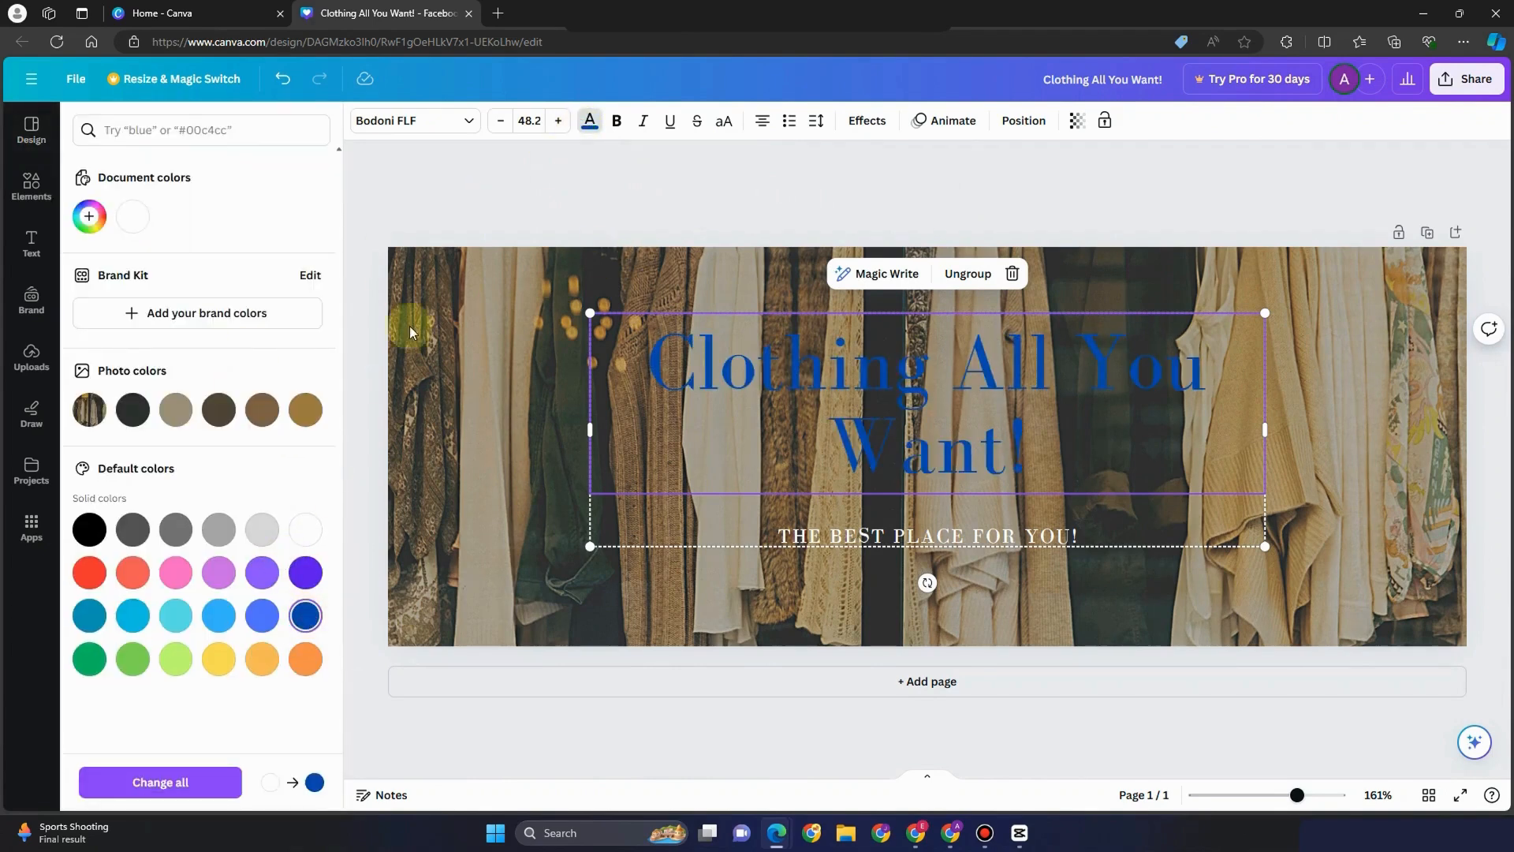
left_click(89, 573)
left_click(589, 127)
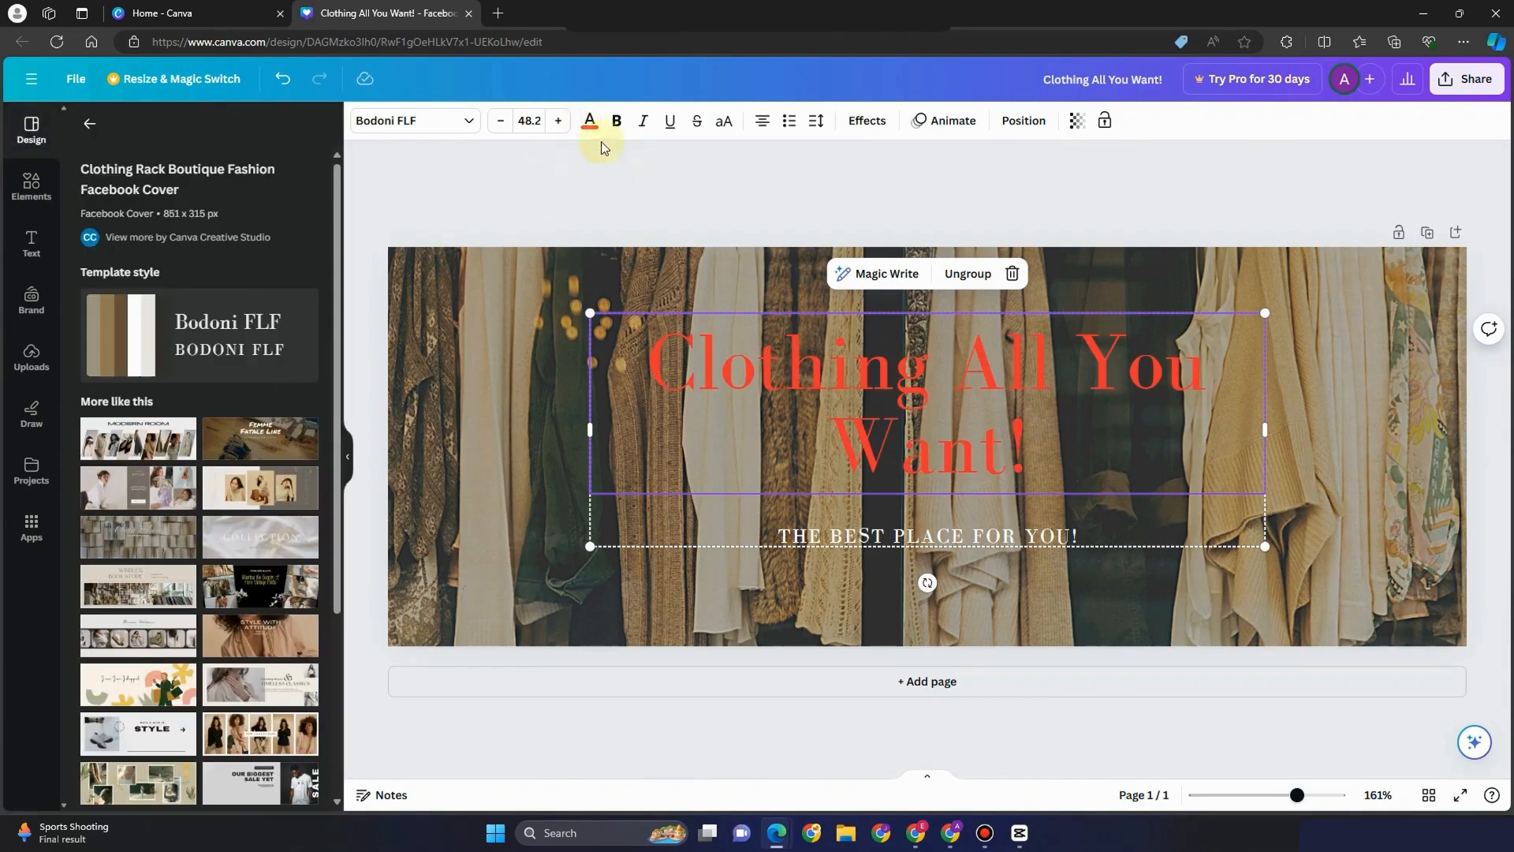
left_click(586, 120)
left_click(297, 409)
left_click(305, 530)
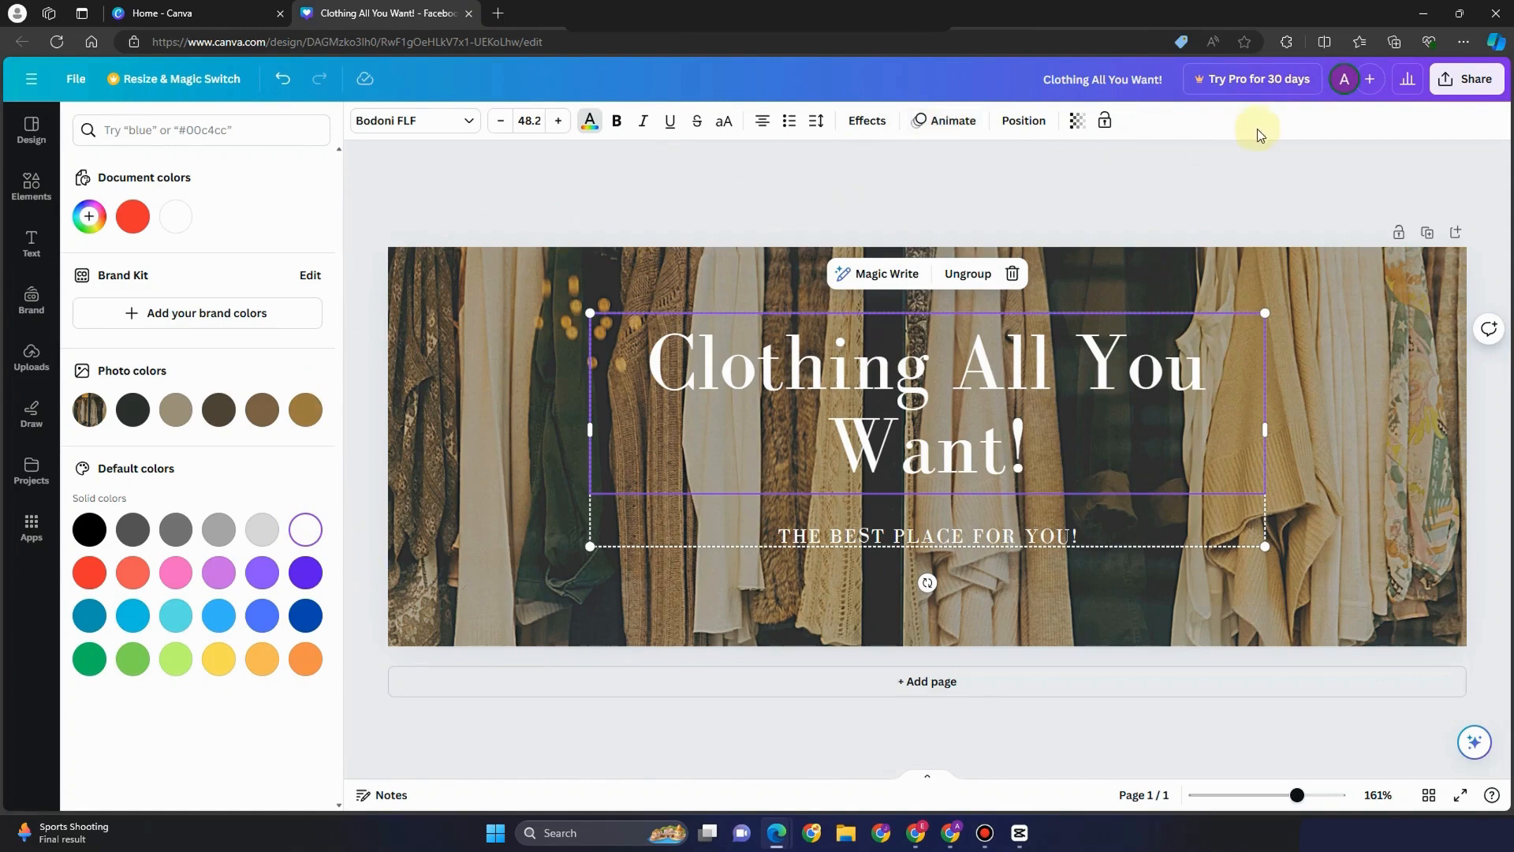
Download the finished cover as a PNG
left_click(1469, 83)
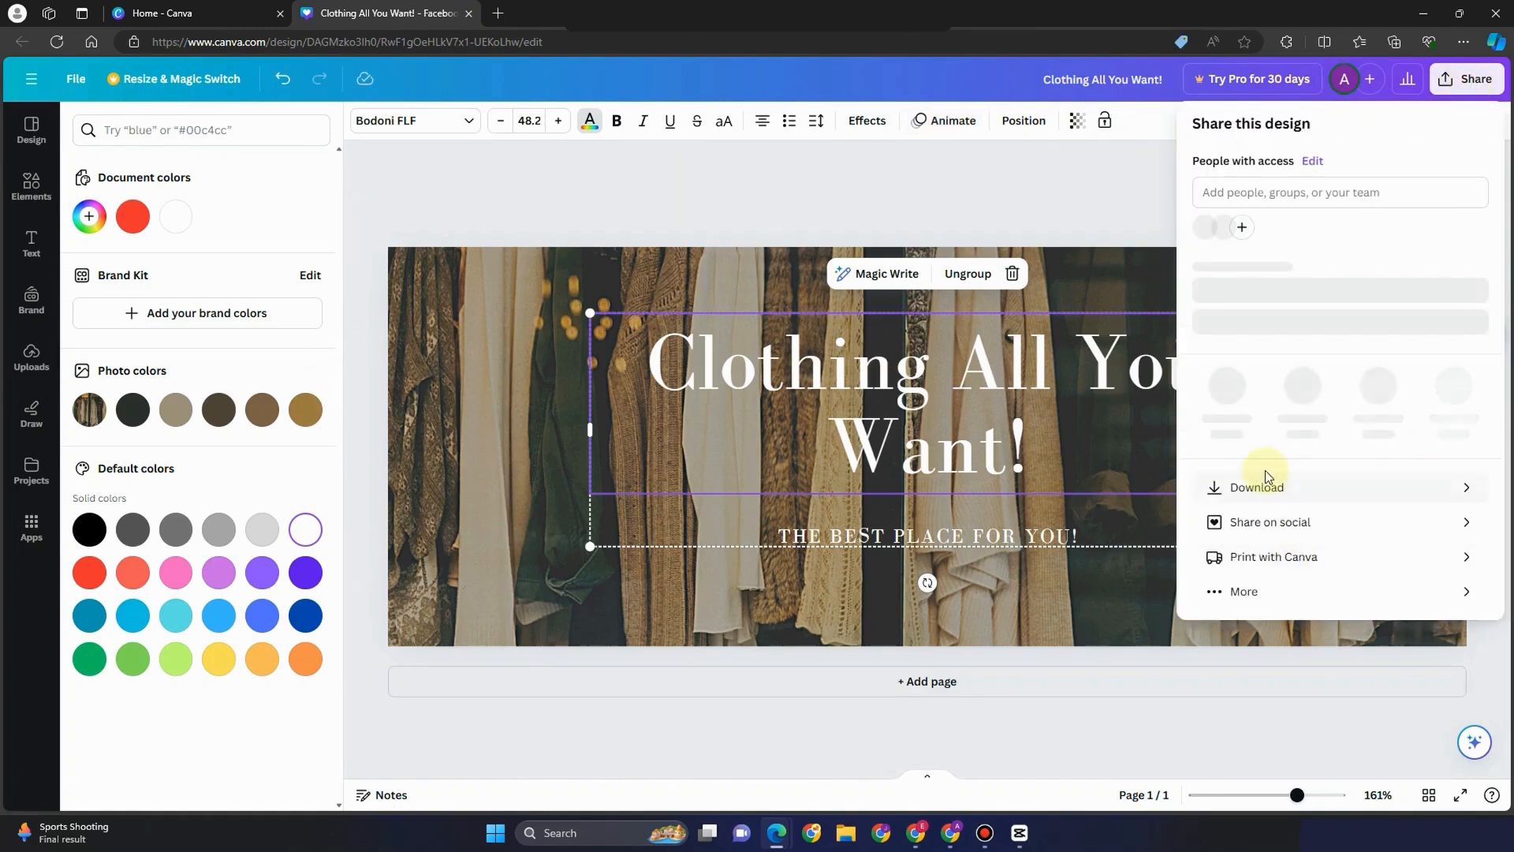
left_click(1263, 491)
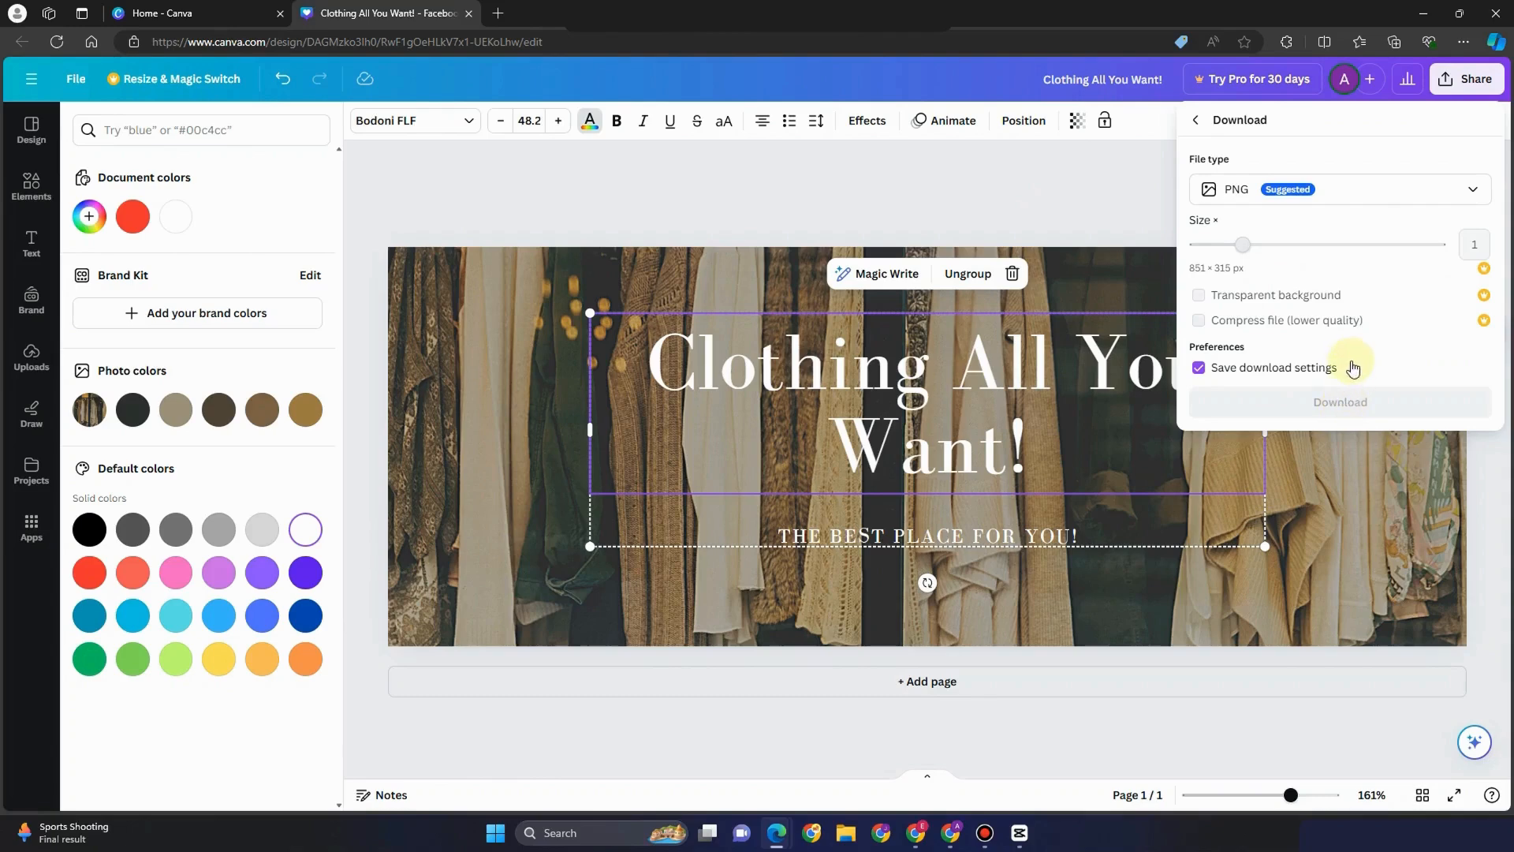
left_click(1344, 401)
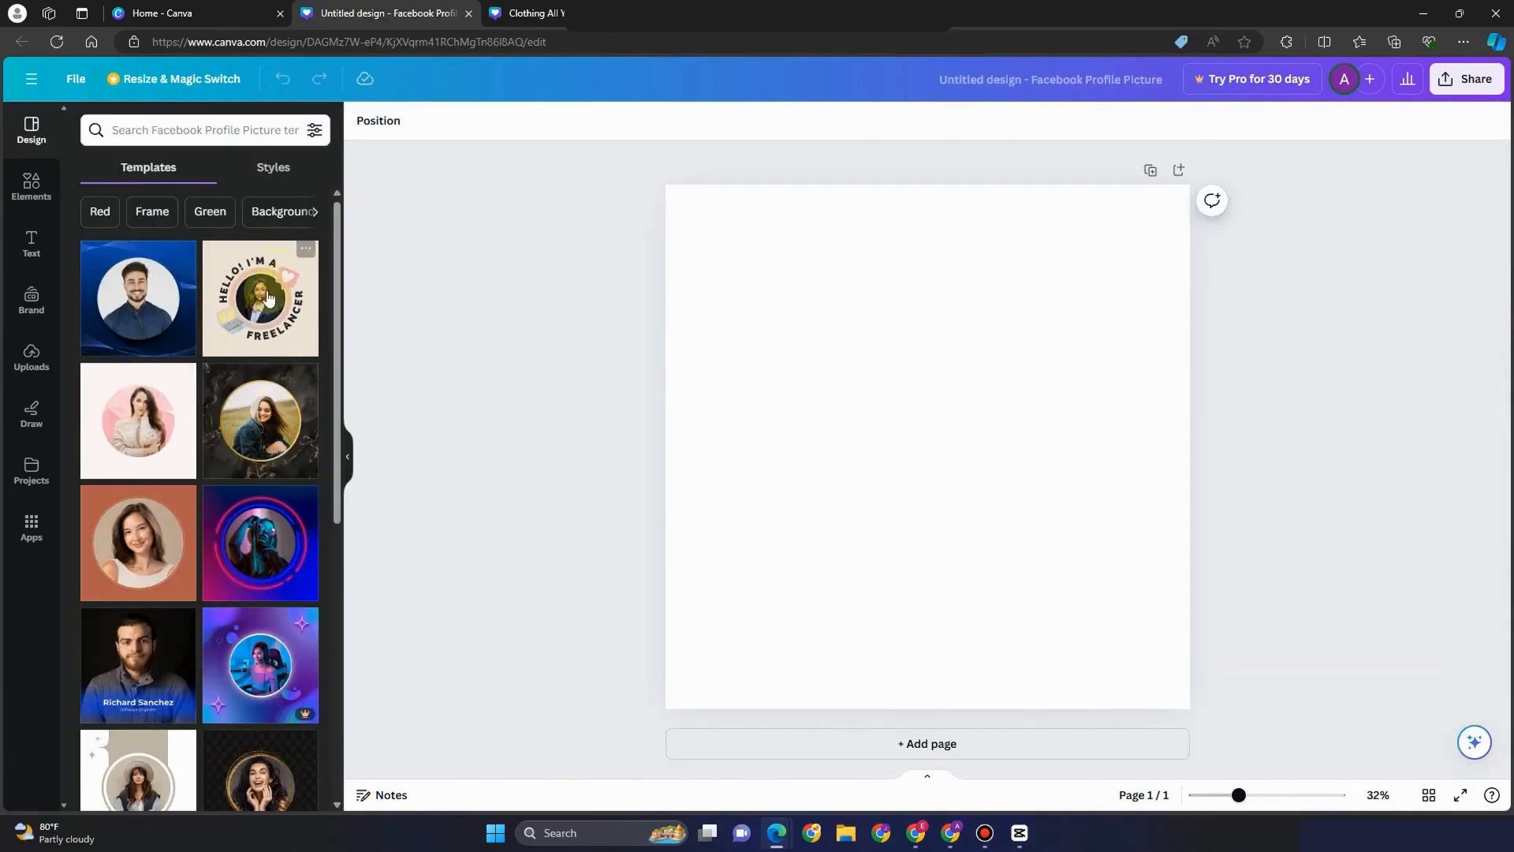
Apply the black-and-gold template and drop a 'clothing' photo of the woman in orange into the circle frame
left_click(252, 420)
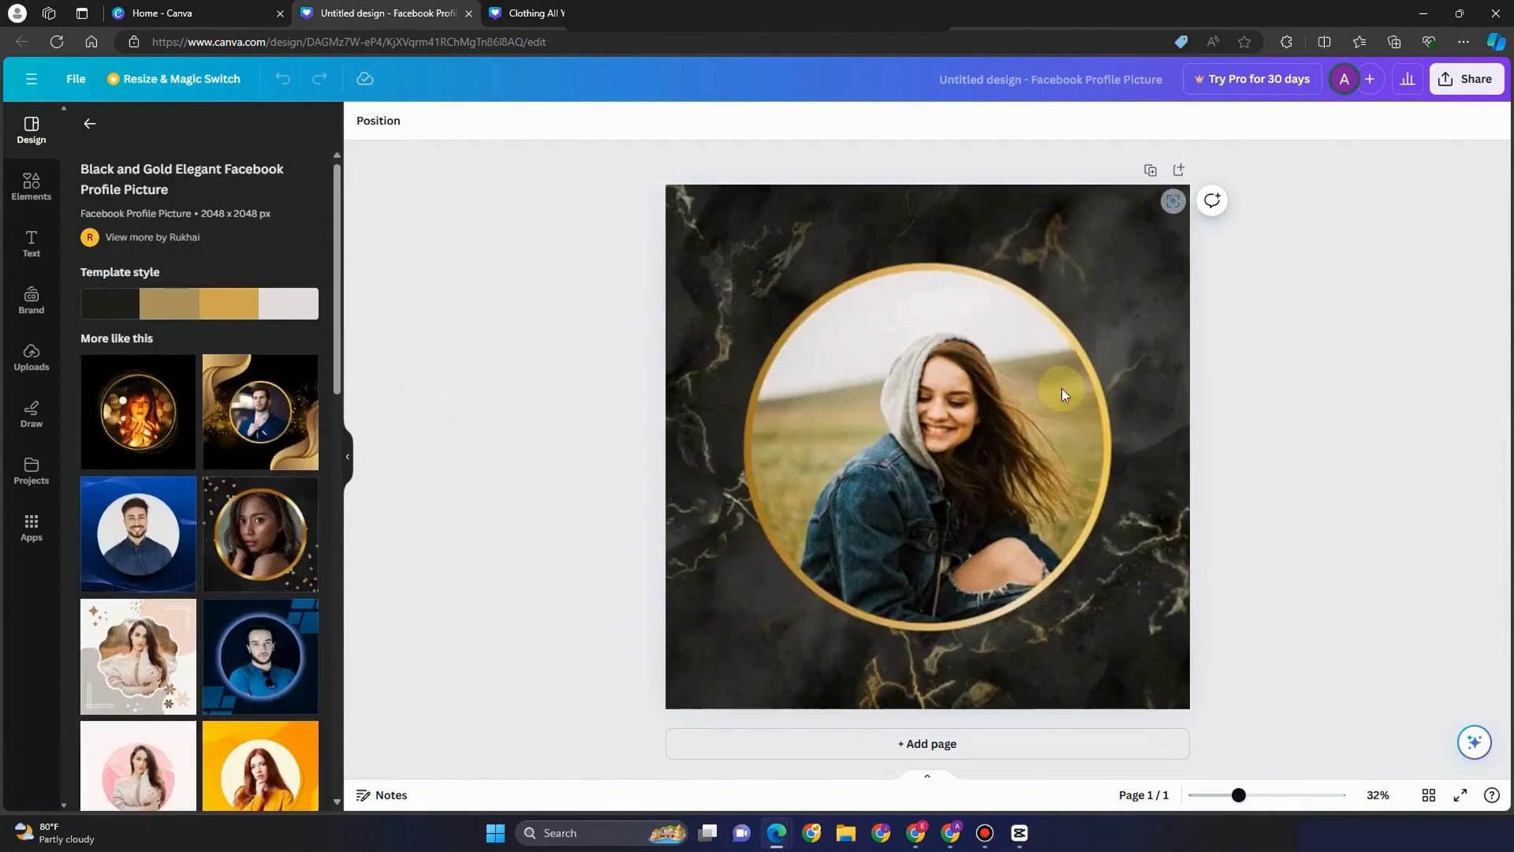
left_click(36, 190)
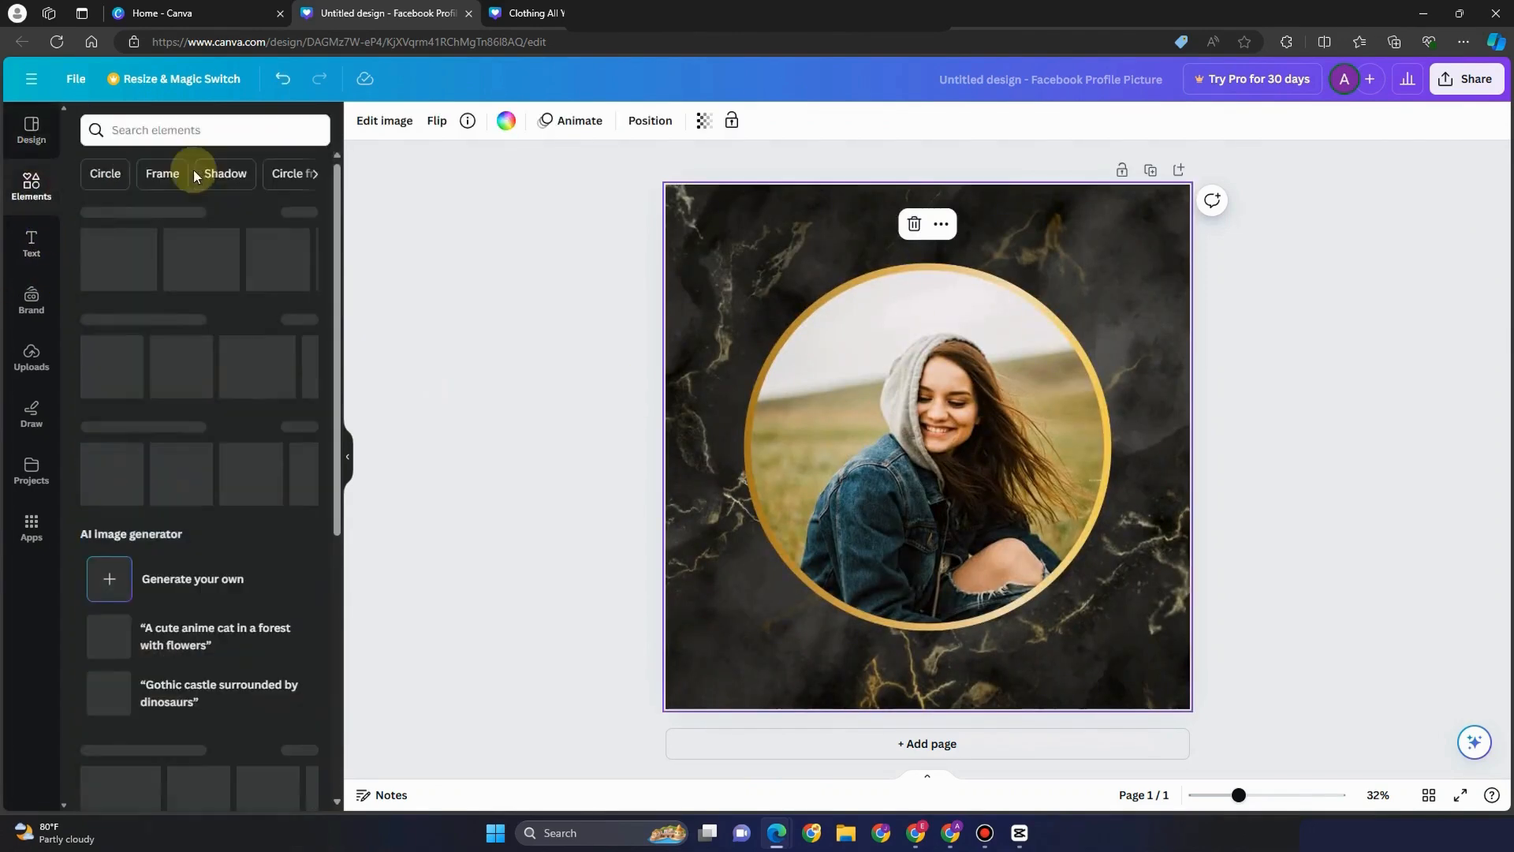
left_click(148, 133)
type("clothing")
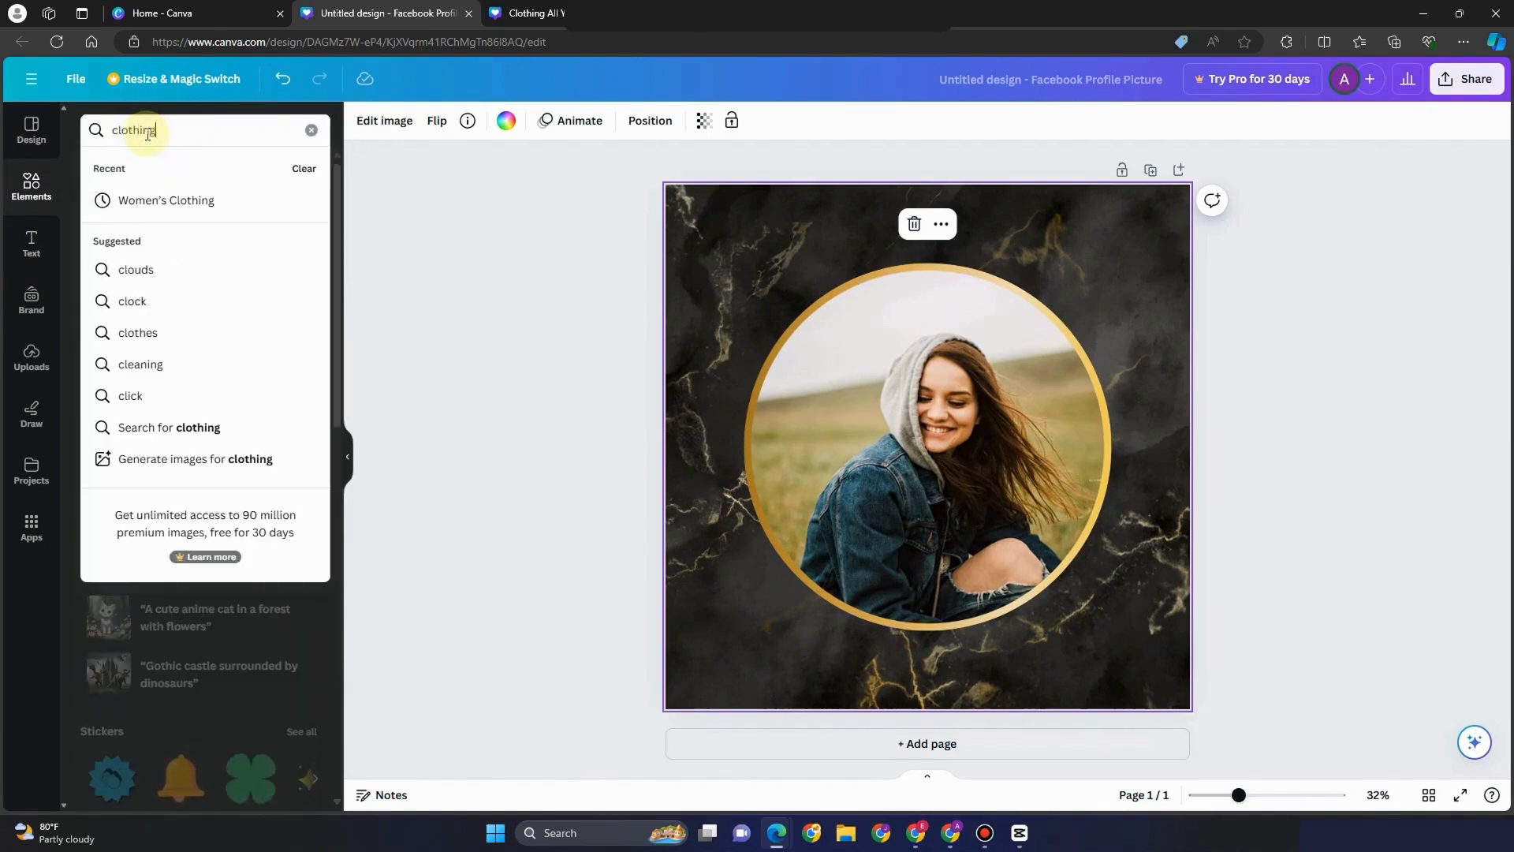
key("Return")
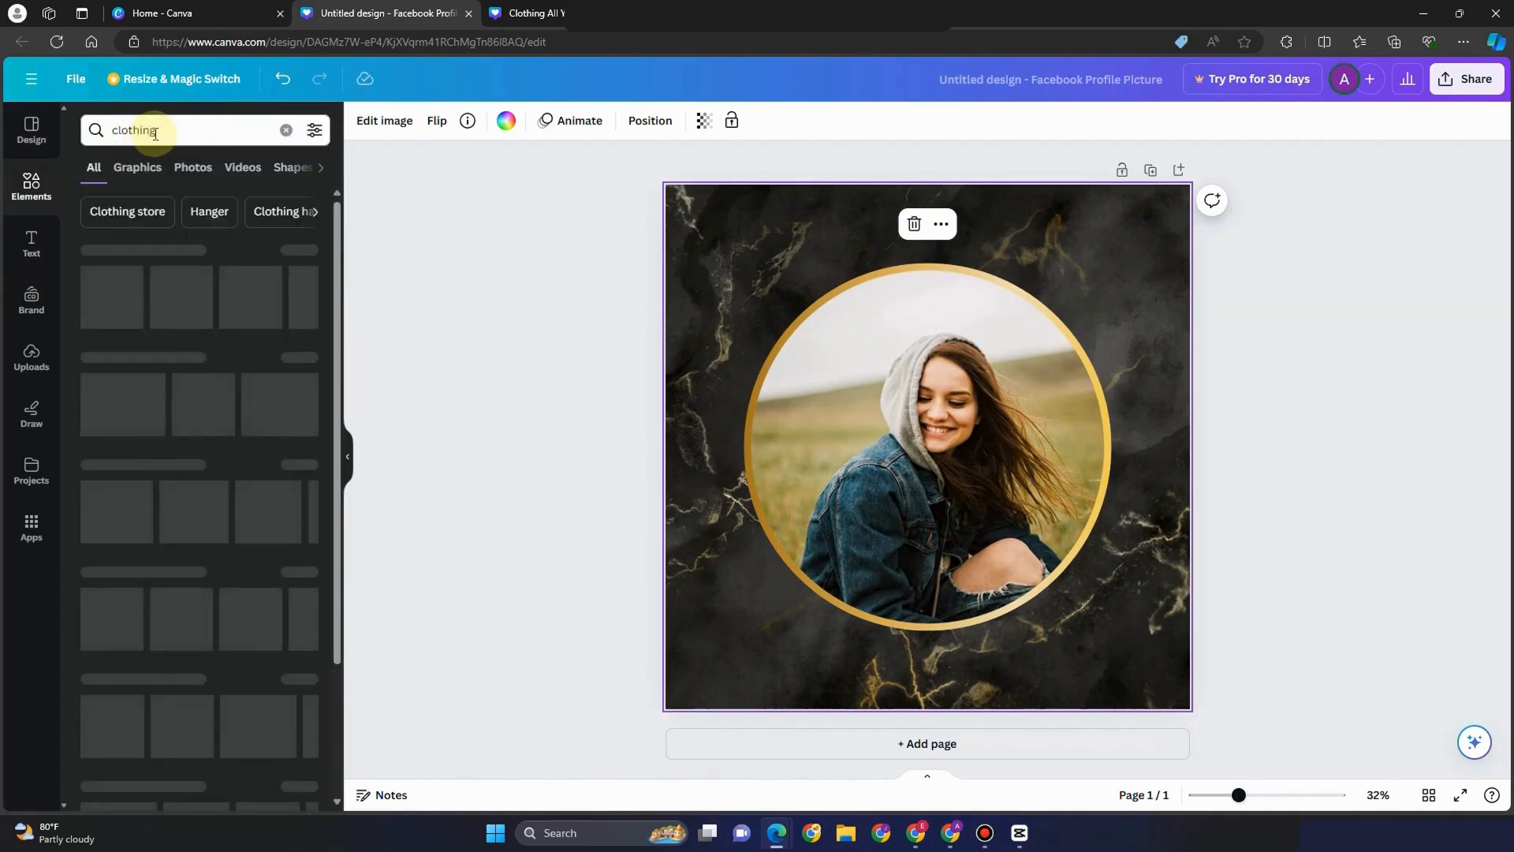
left_click(194, 168)
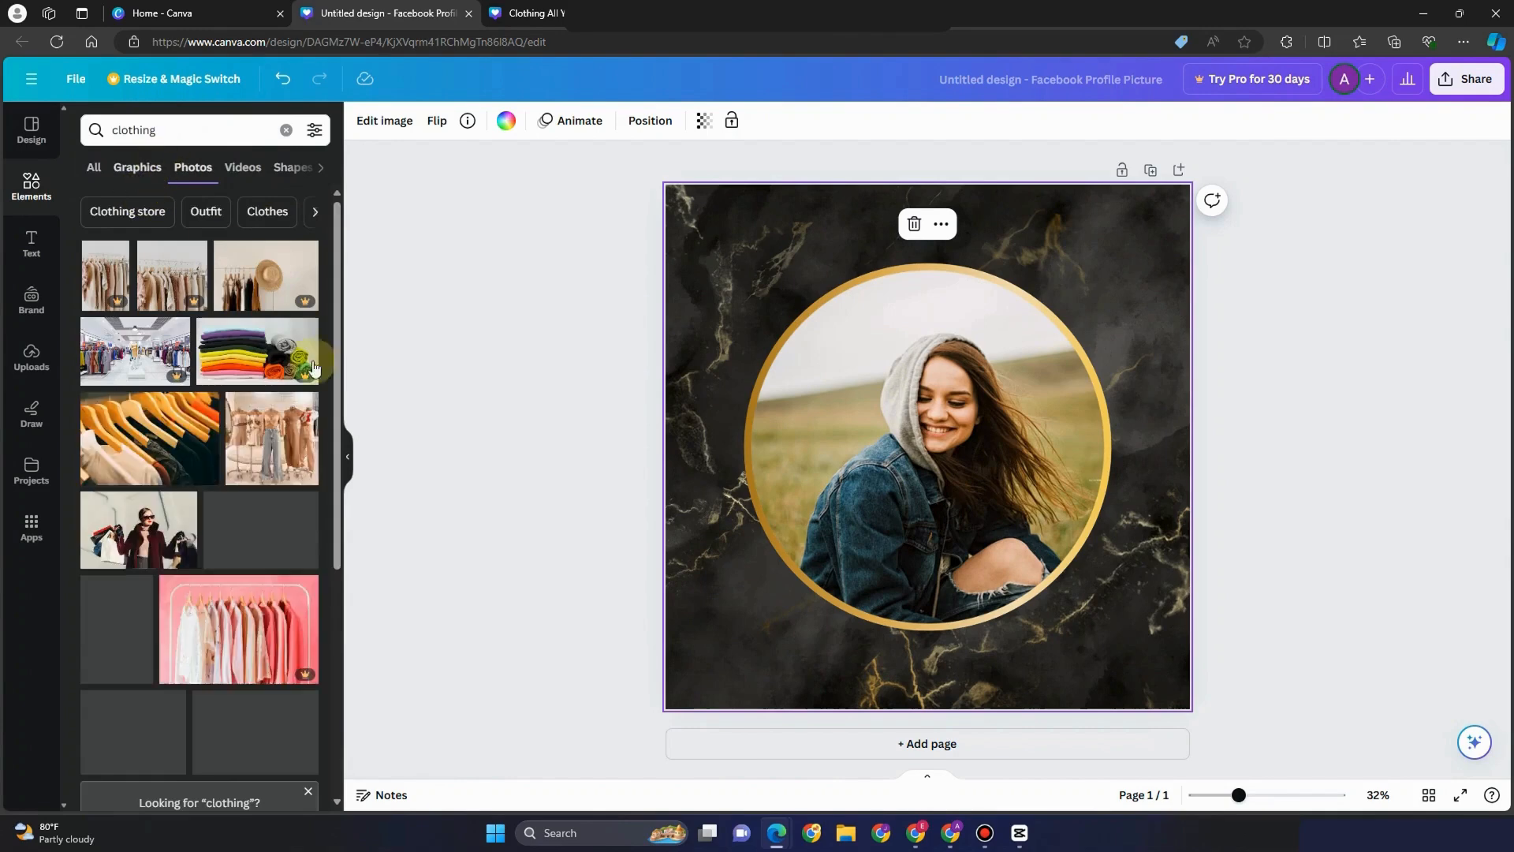
scroll(131, 452, "down", 3)
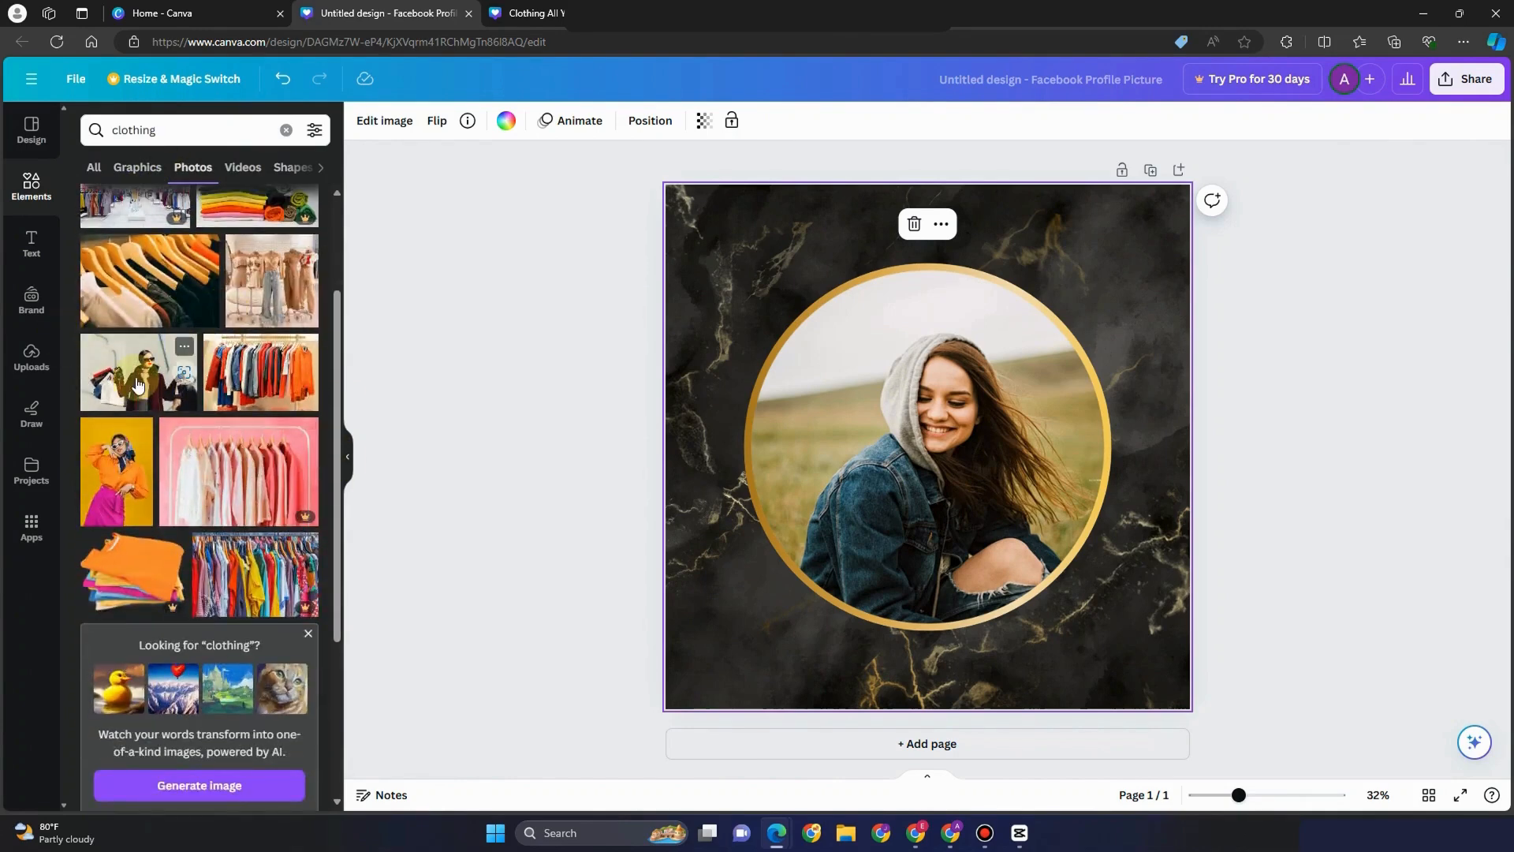
left_click_drag(131, 452, 978, 473)
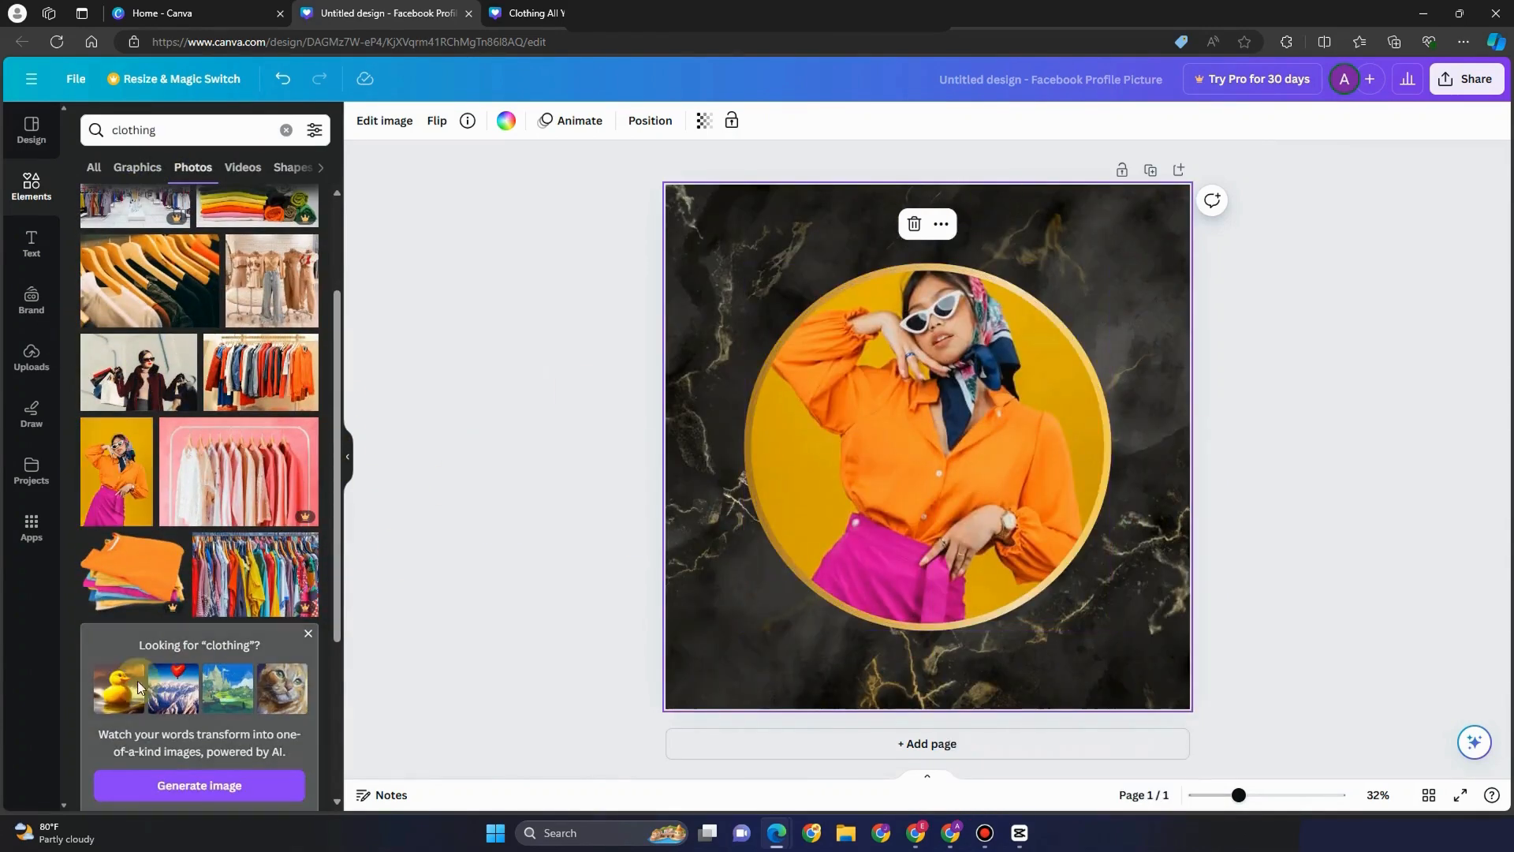
scroll(237, 520, "down", 5)
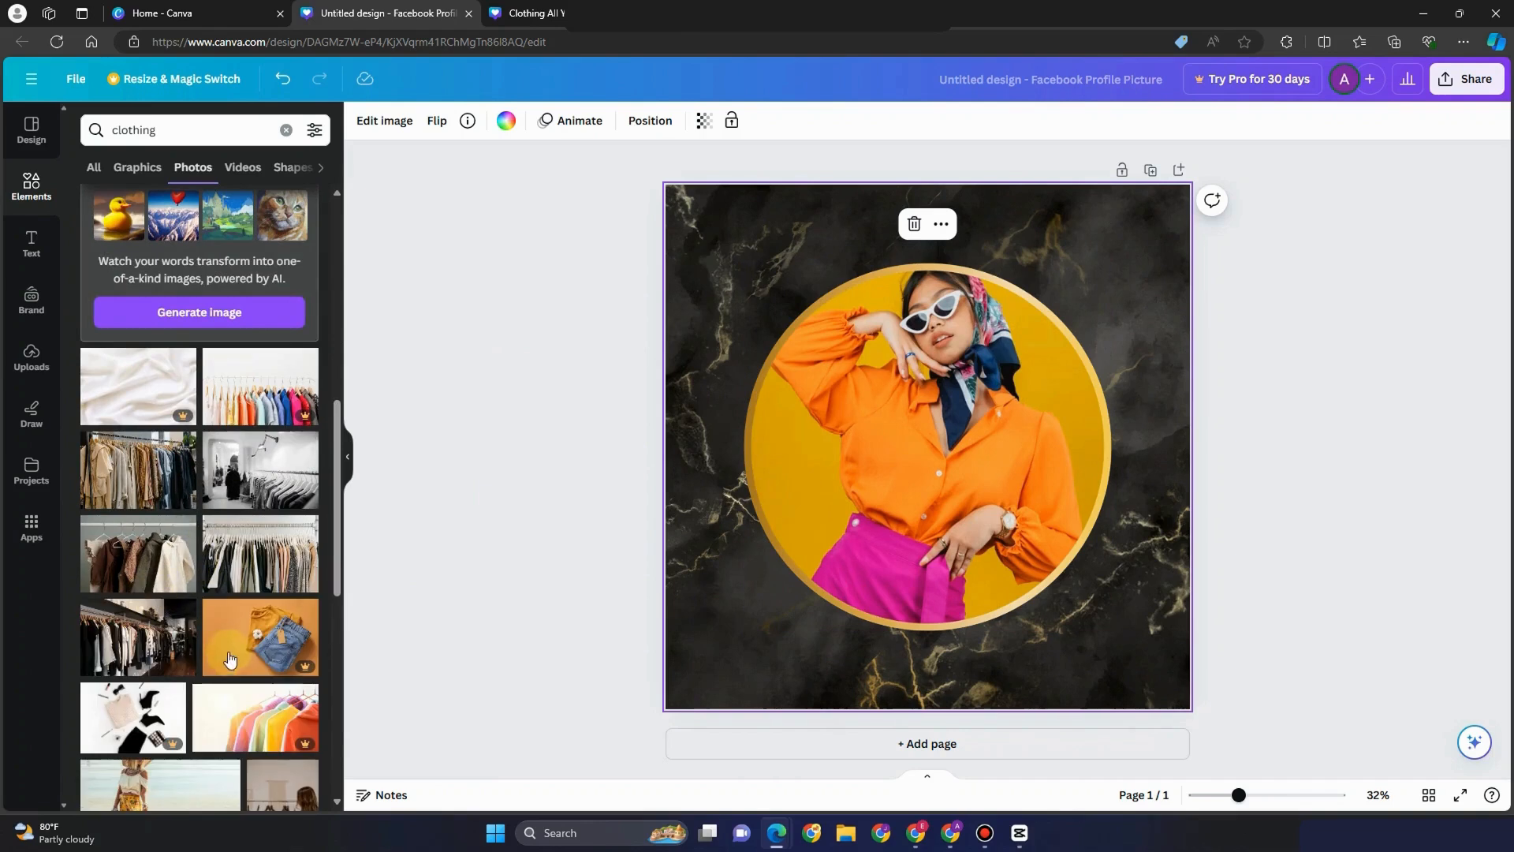
Download the profile picture as a PNG
left_click(1448, 87)
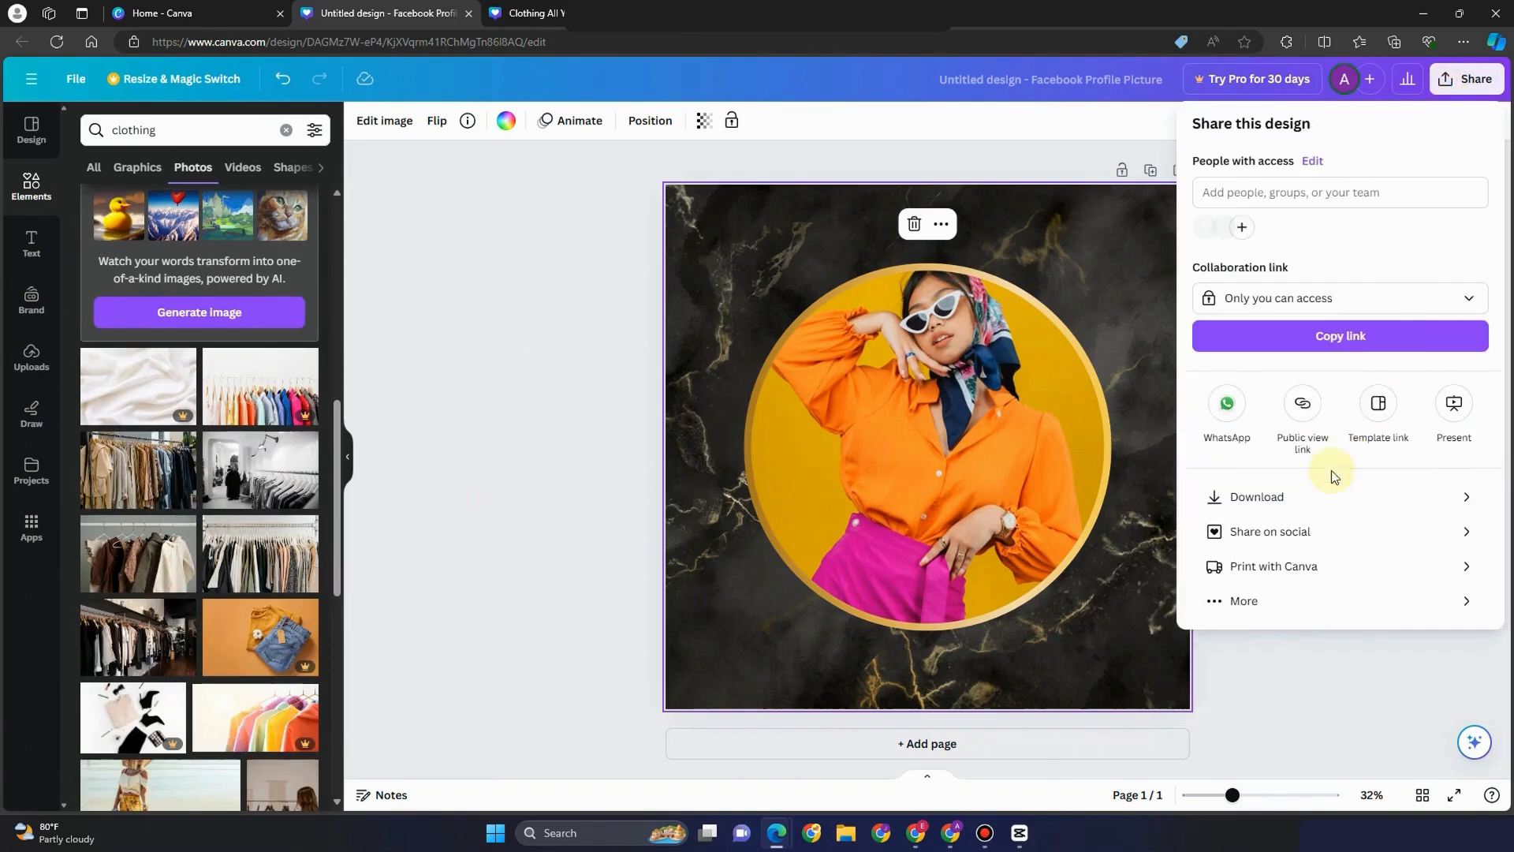
left_click(1294, 492)
left_click(1344, 417)
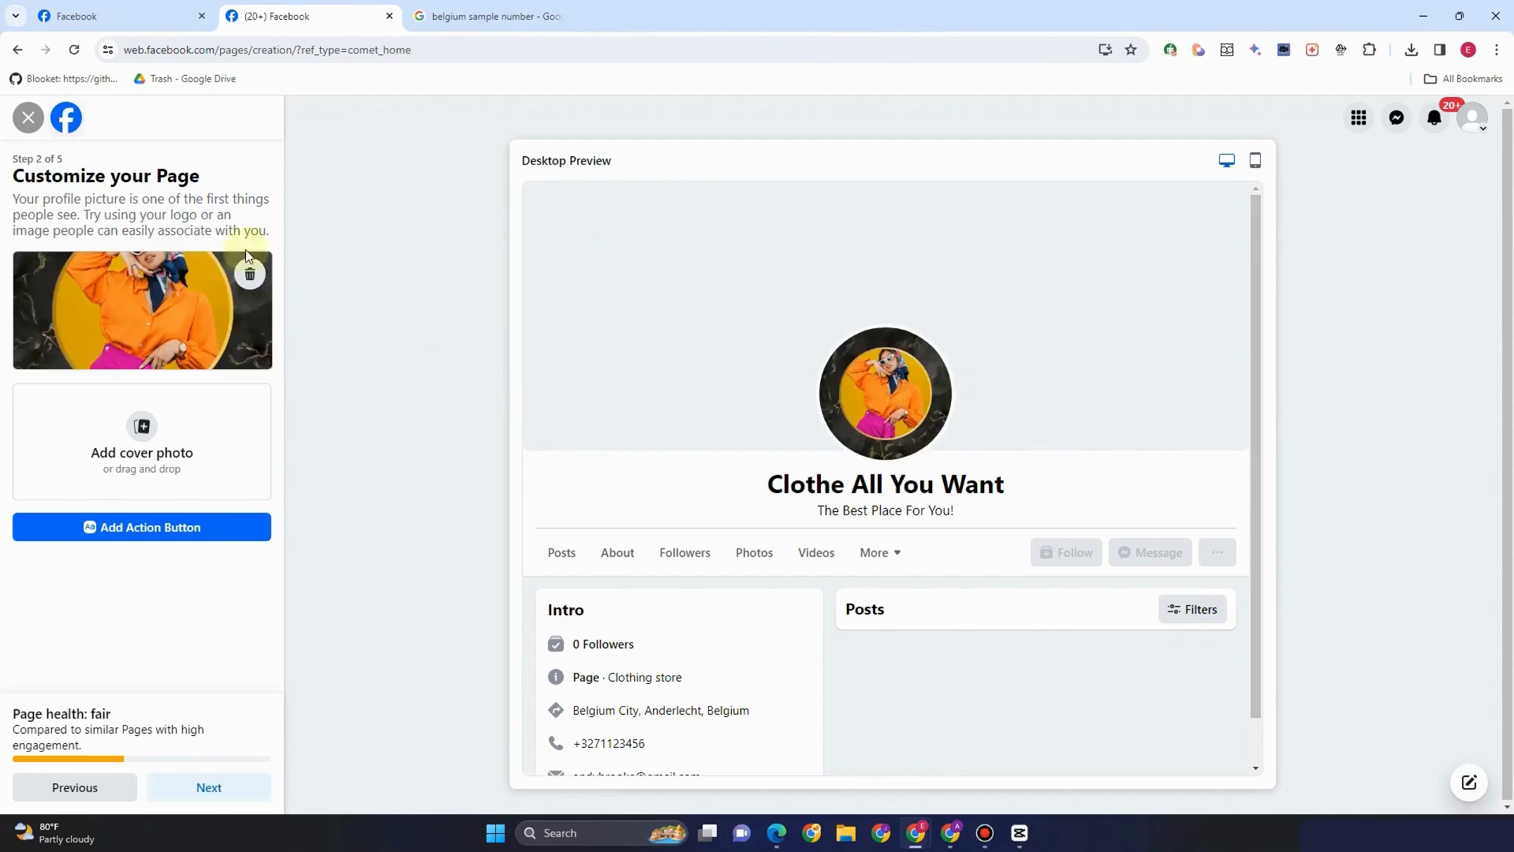
Add the cover photo, then preview action buttons like Book now, Sign up and Get tickets
left_click(156, 456)
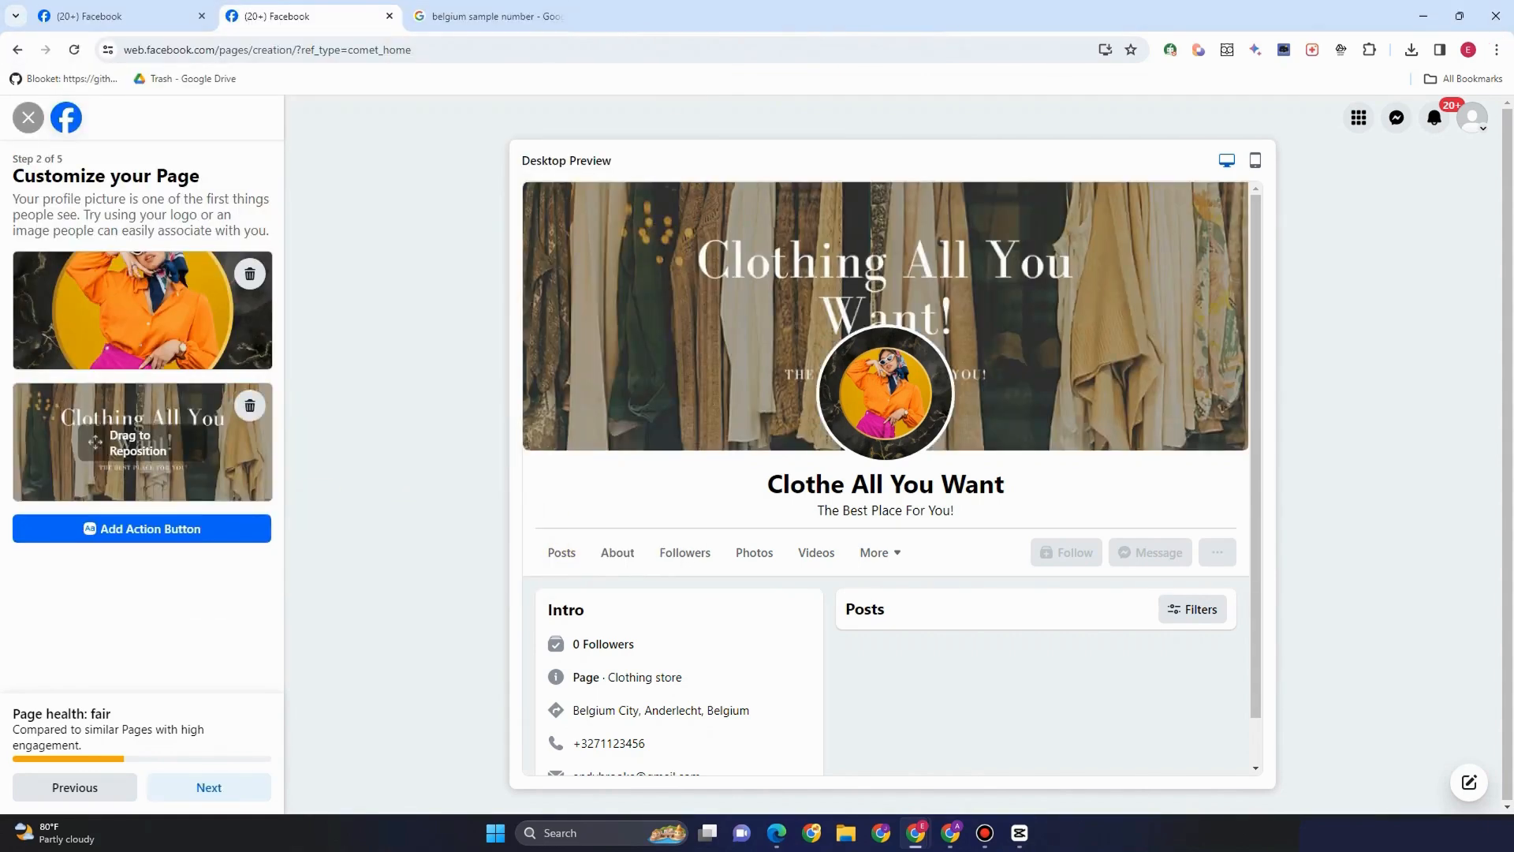
left_click(171, 541)
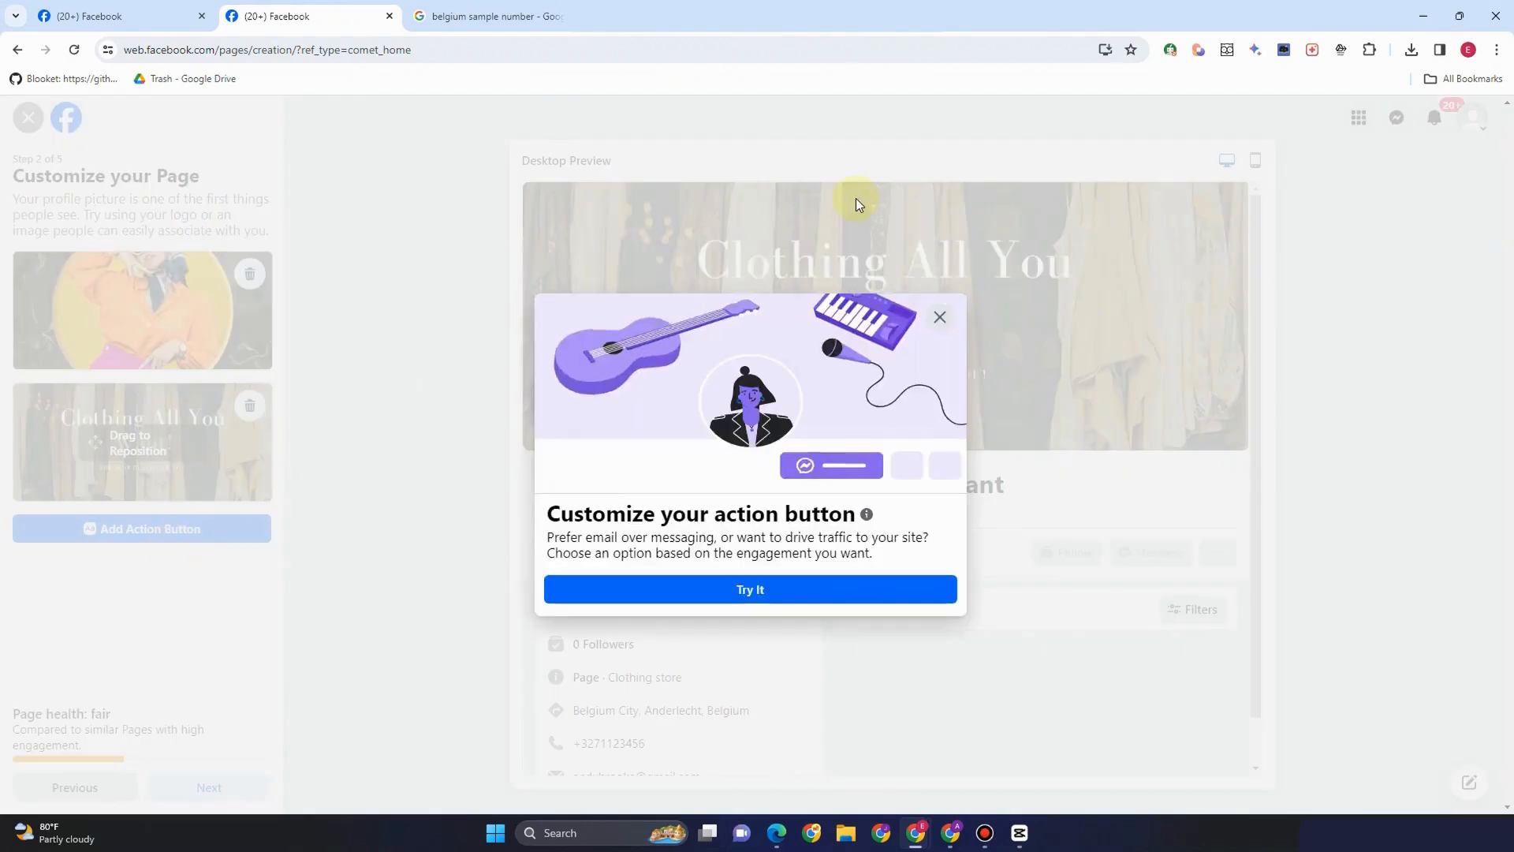
left_click(803, 598)
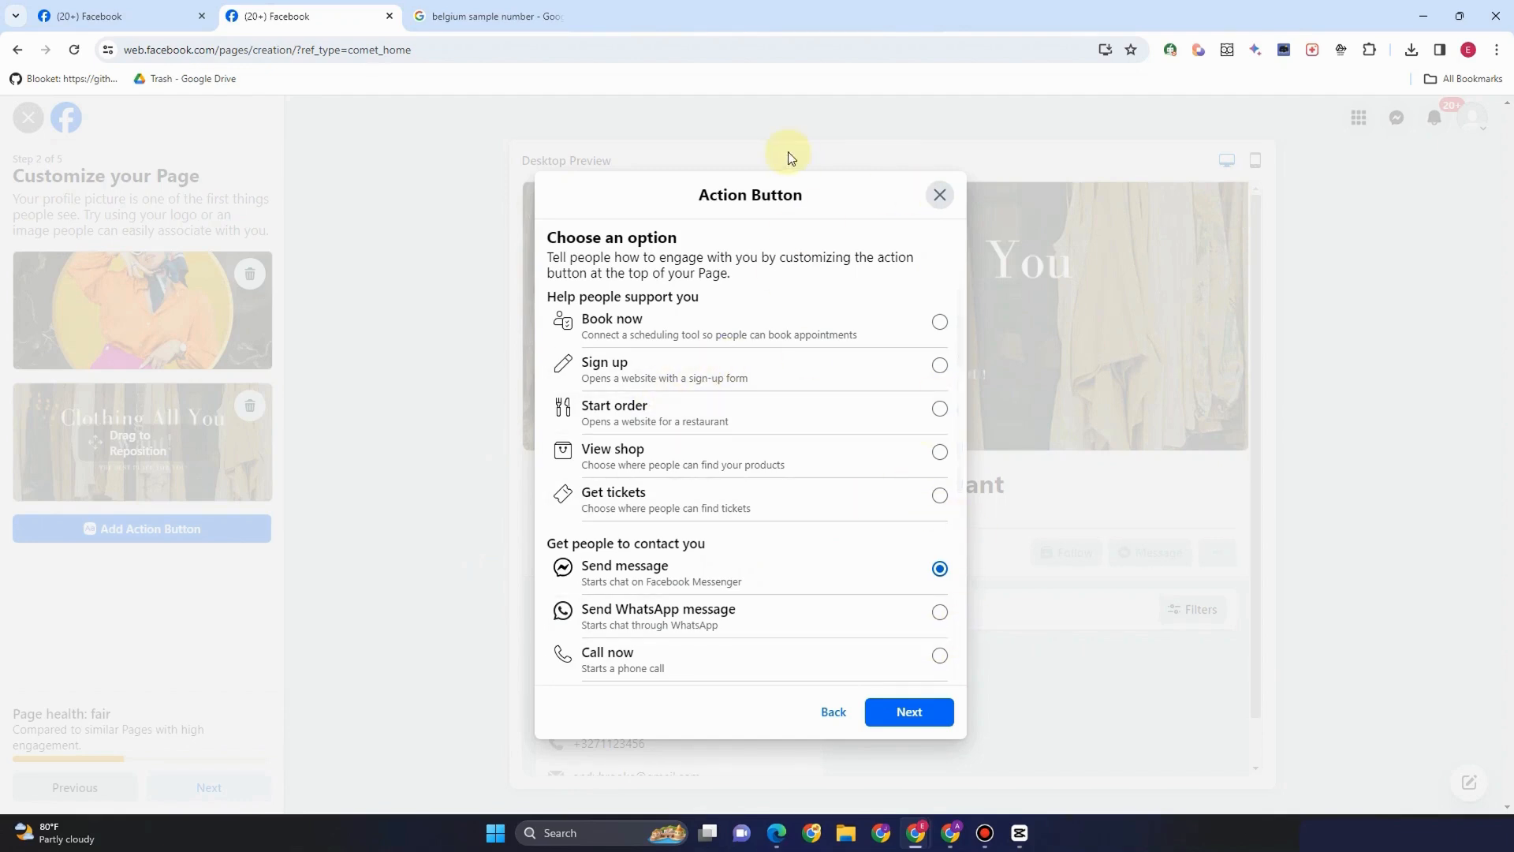
left_click(940, 322)
left_click(940, 365)
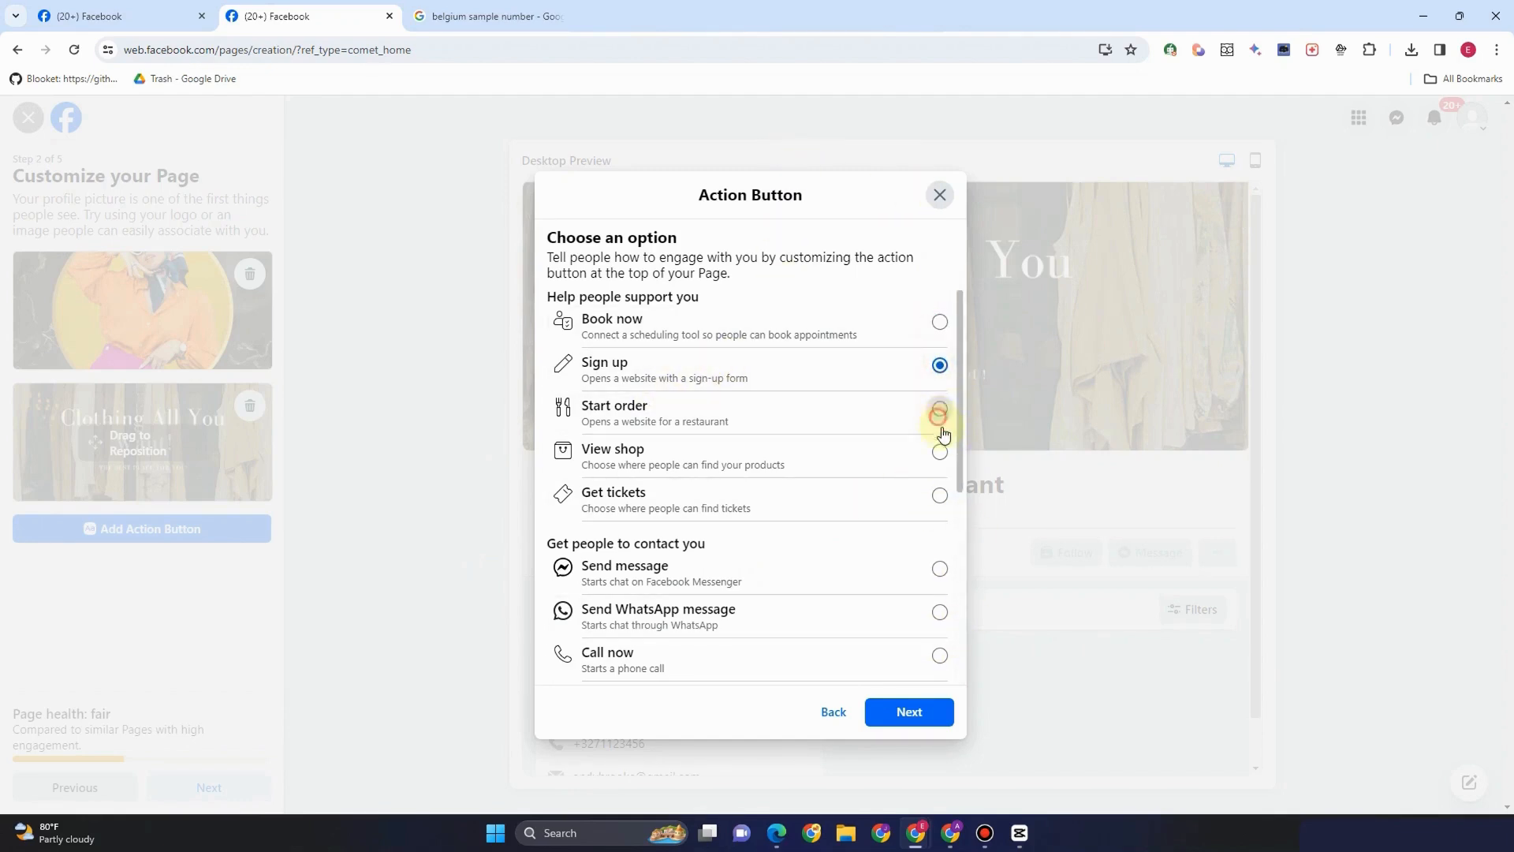
left_click(939, 409)
left_click(939, 452)
left_click(939, 496)
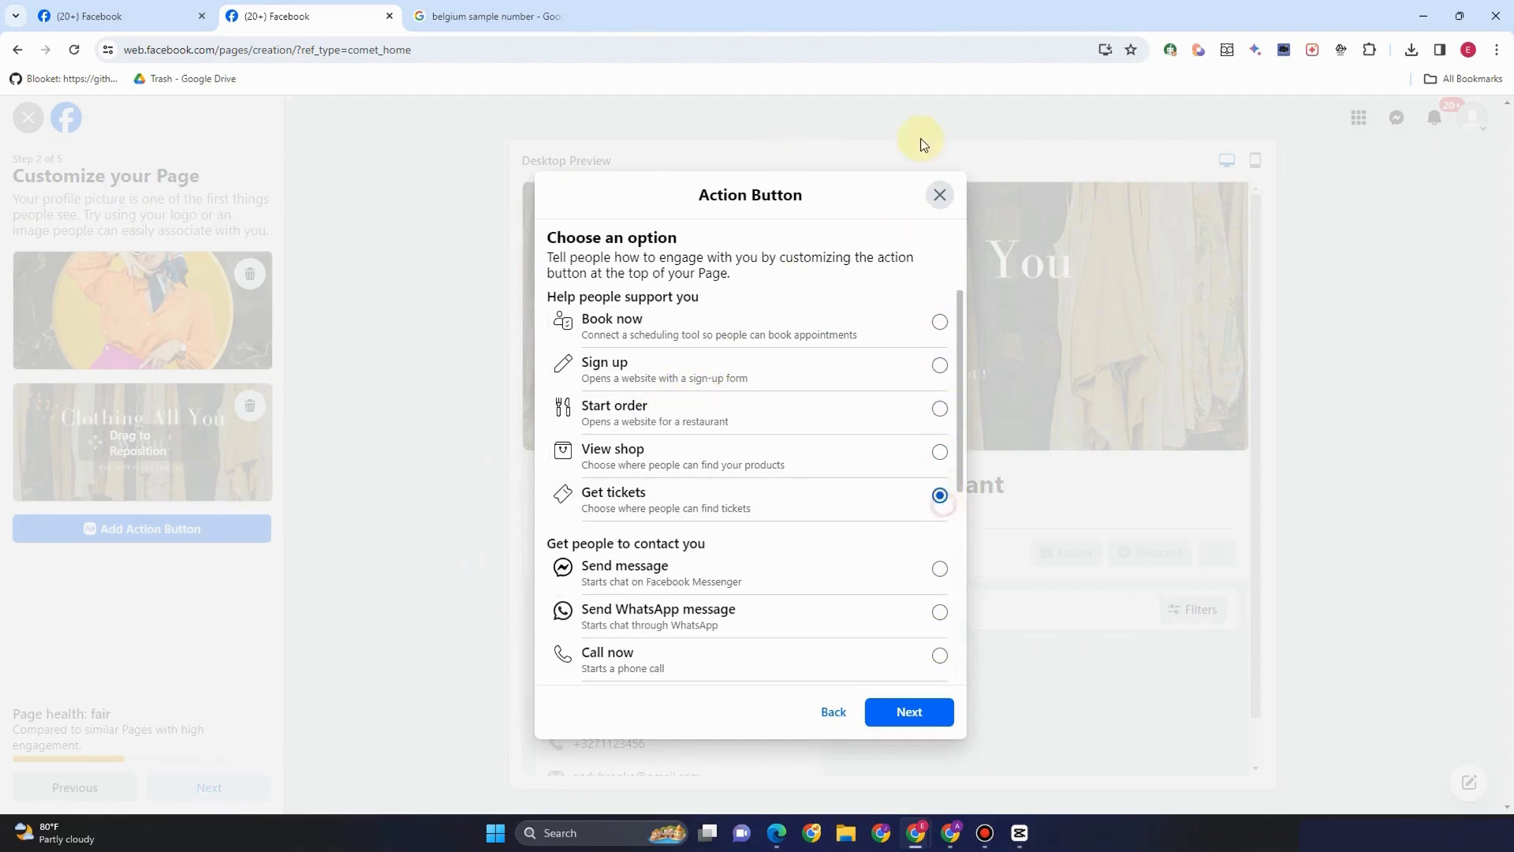
Settle on Send message as the Page's action button and save it
left_click(939, 568)
left_click(939, 612)
left_click(939, 655)
left_click(939, 569)
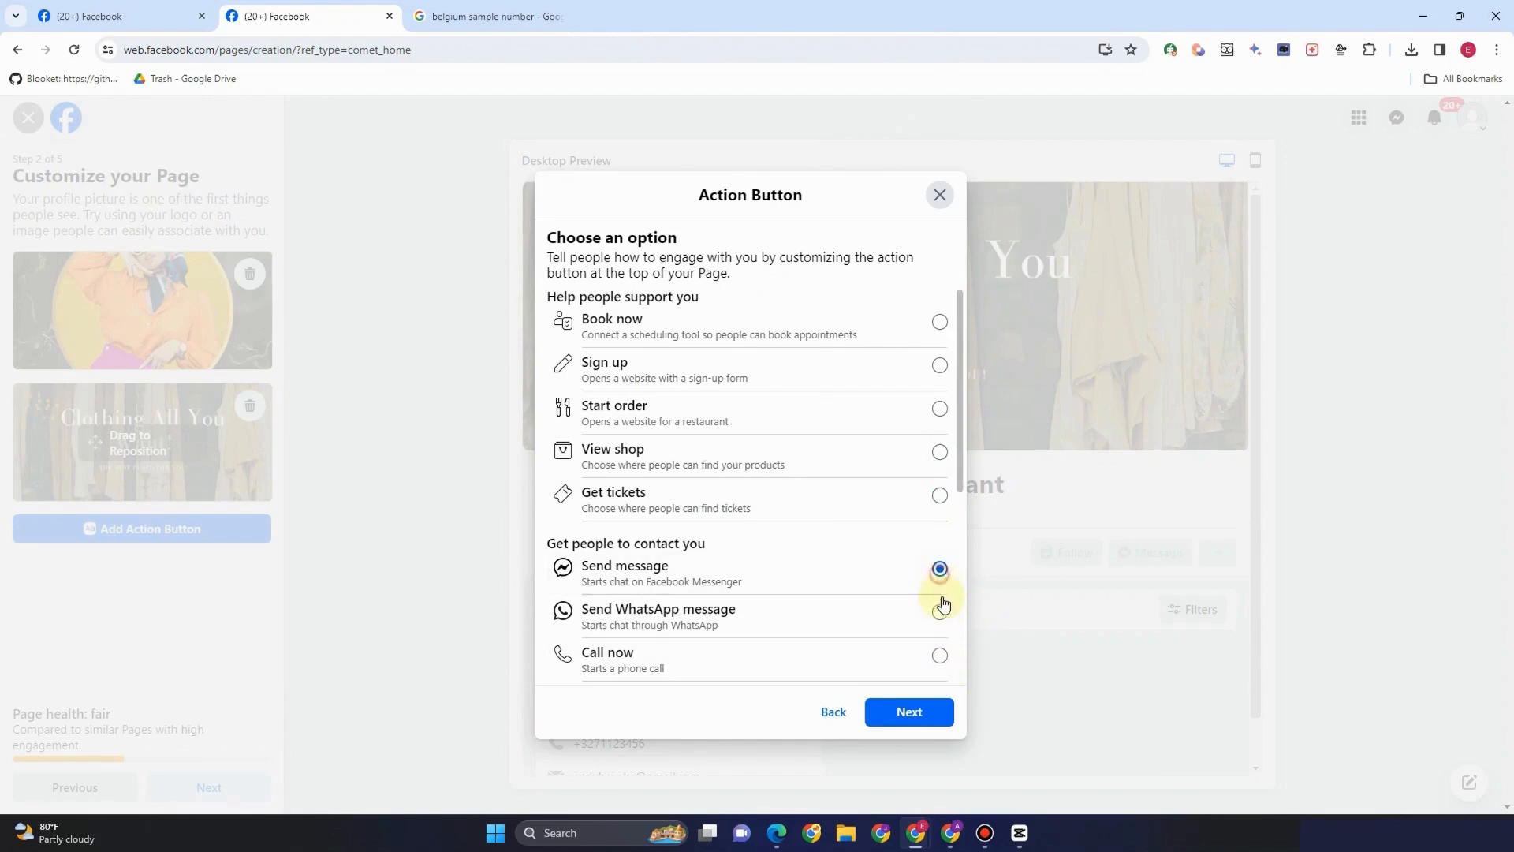
left_click(939, 656)
left_click(940, 568)
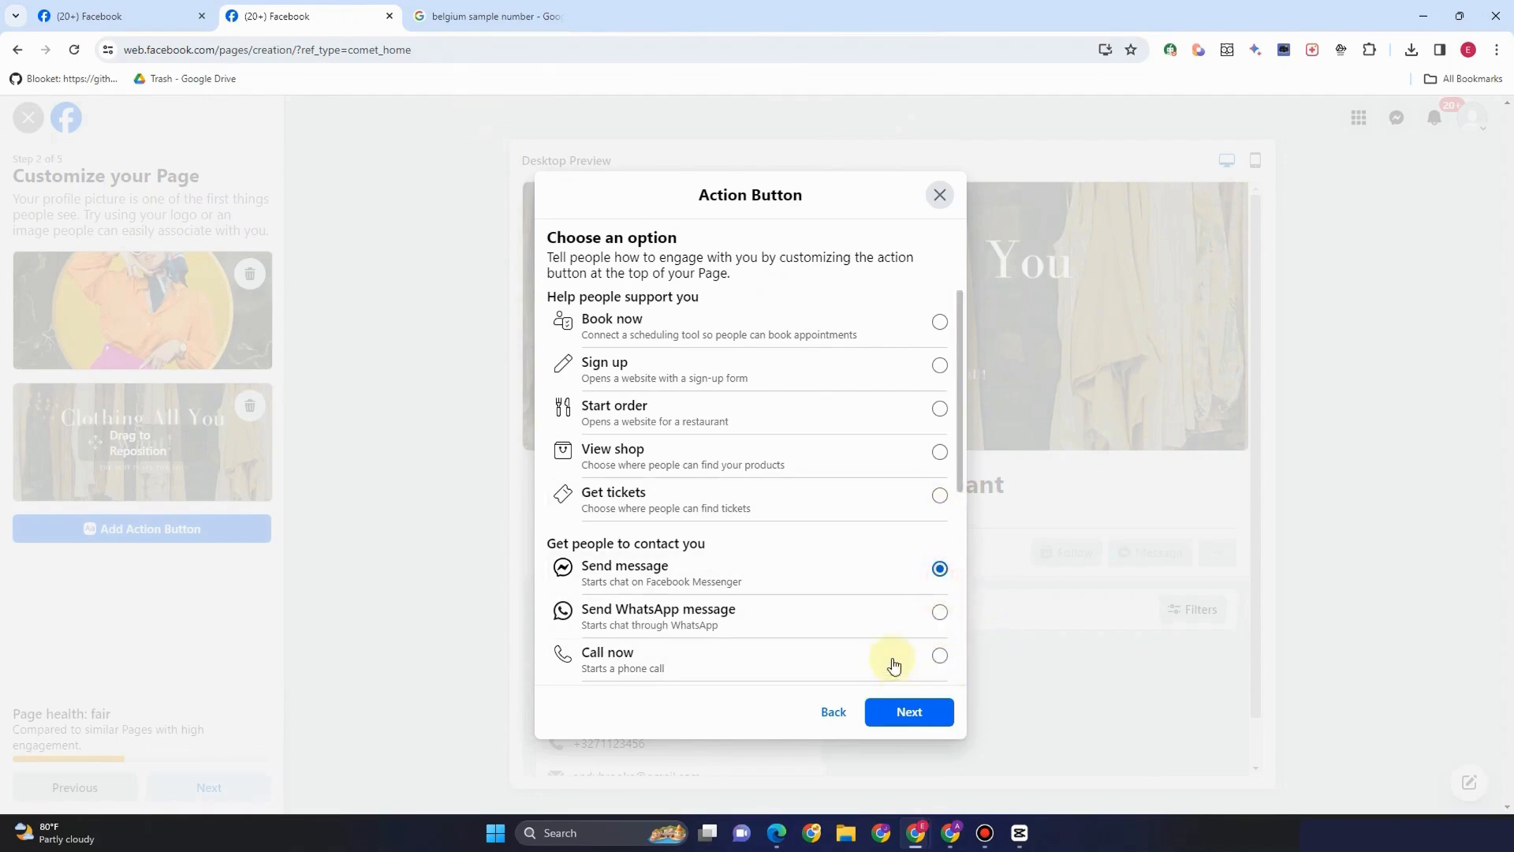
left_click(899, 712)
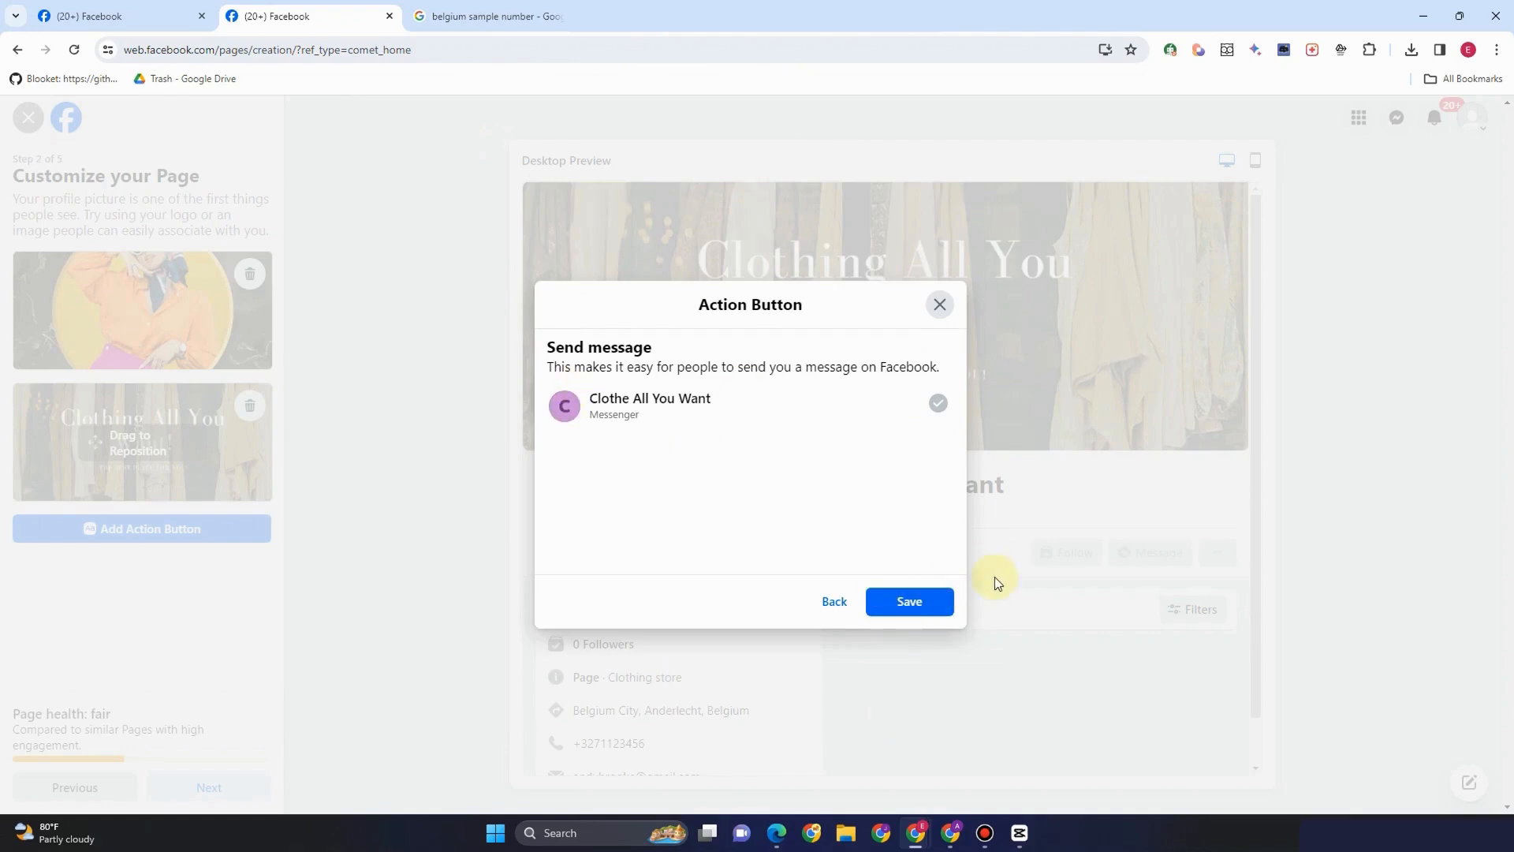
left_click(911, 604)
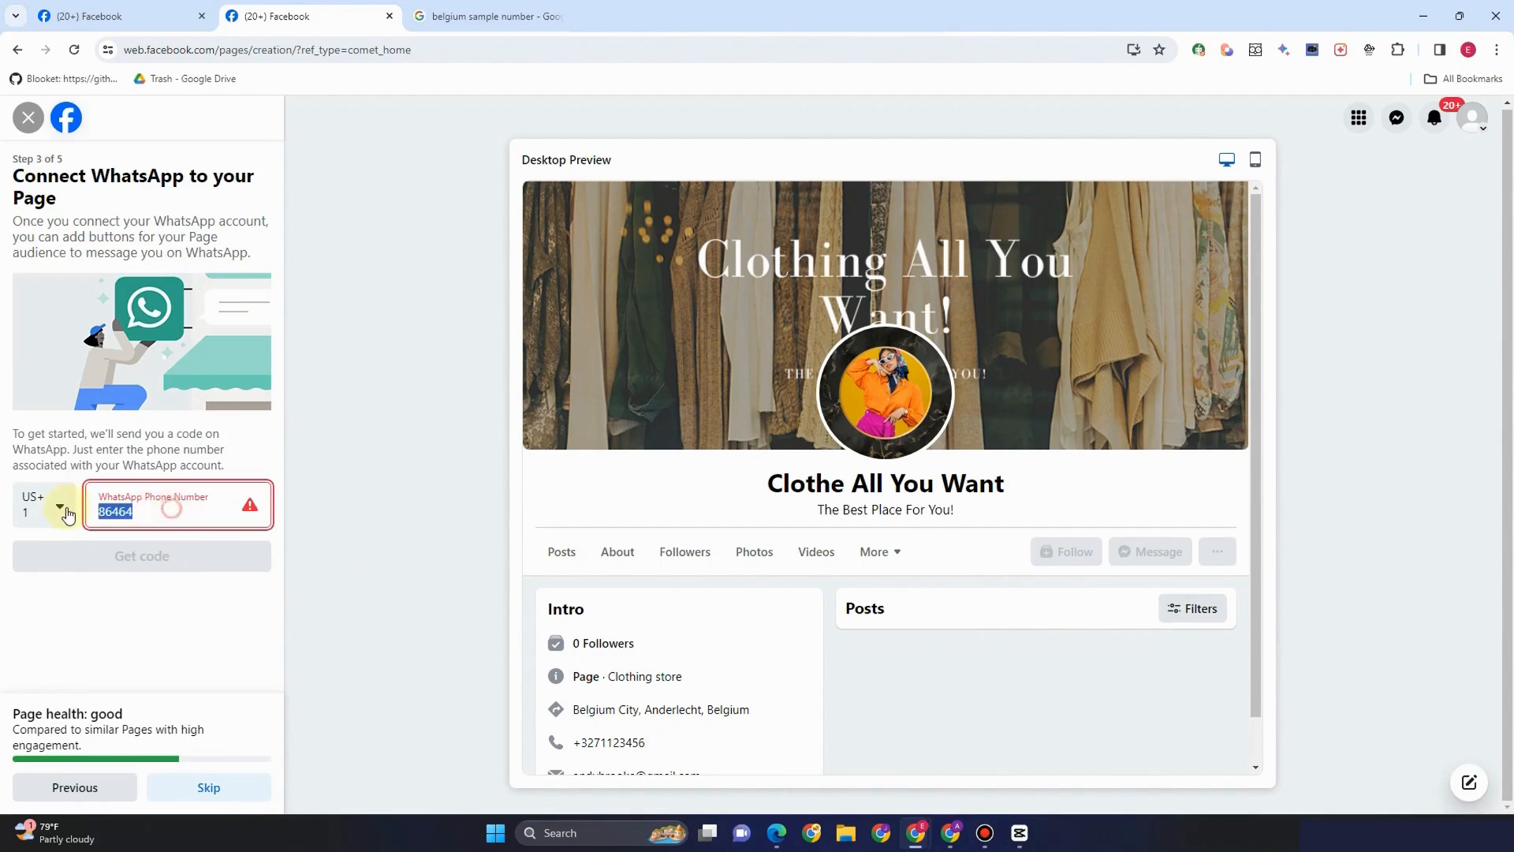
Clear the WhatsApp number, skip WhatsApp and invites, leave marketing emails off, and finish setup
key("BackSpace")
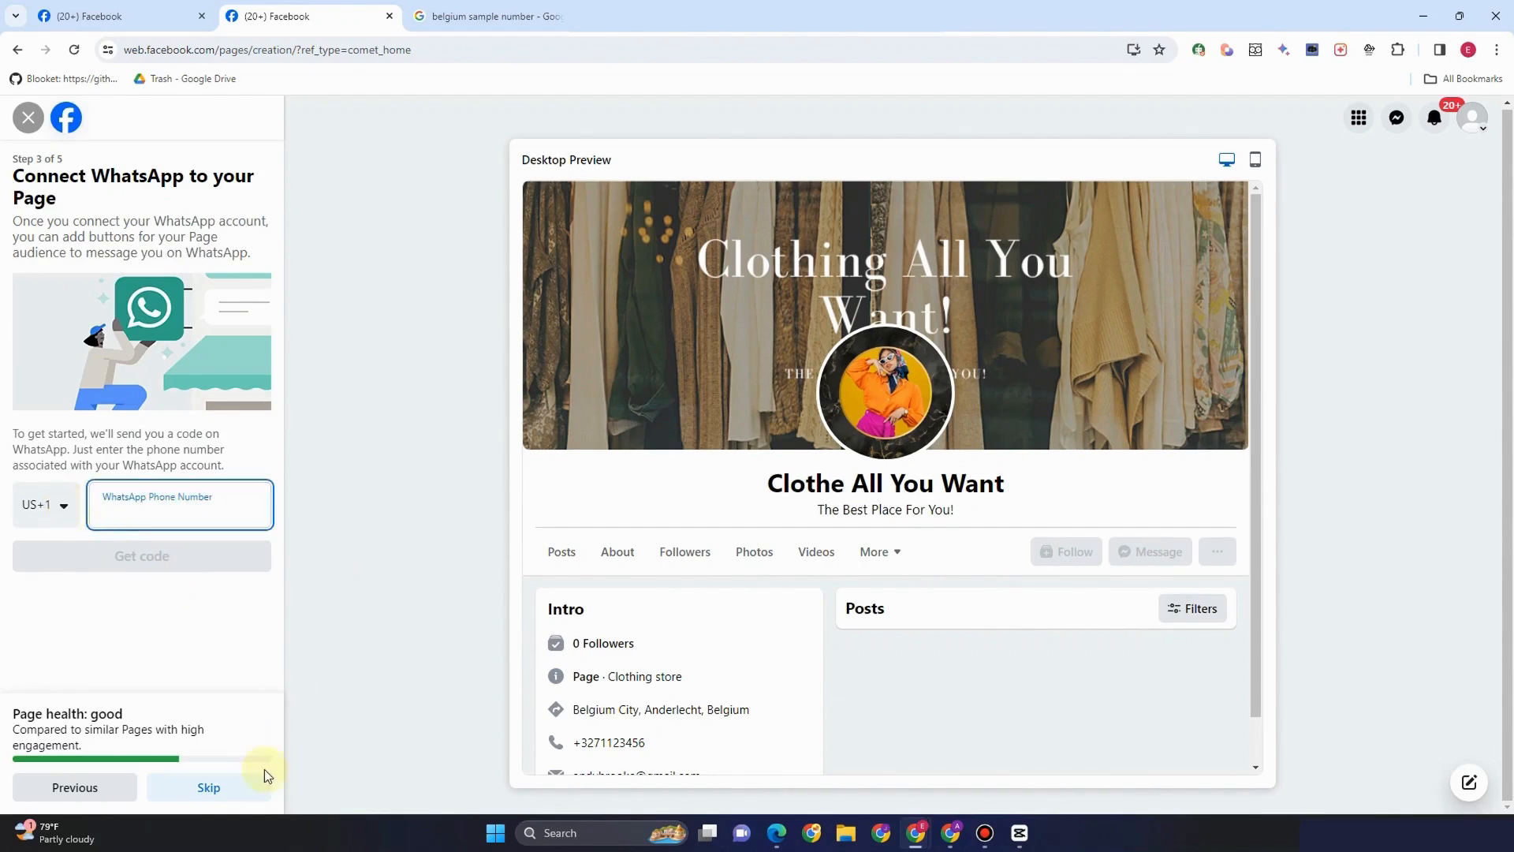
left_click(209, 786)
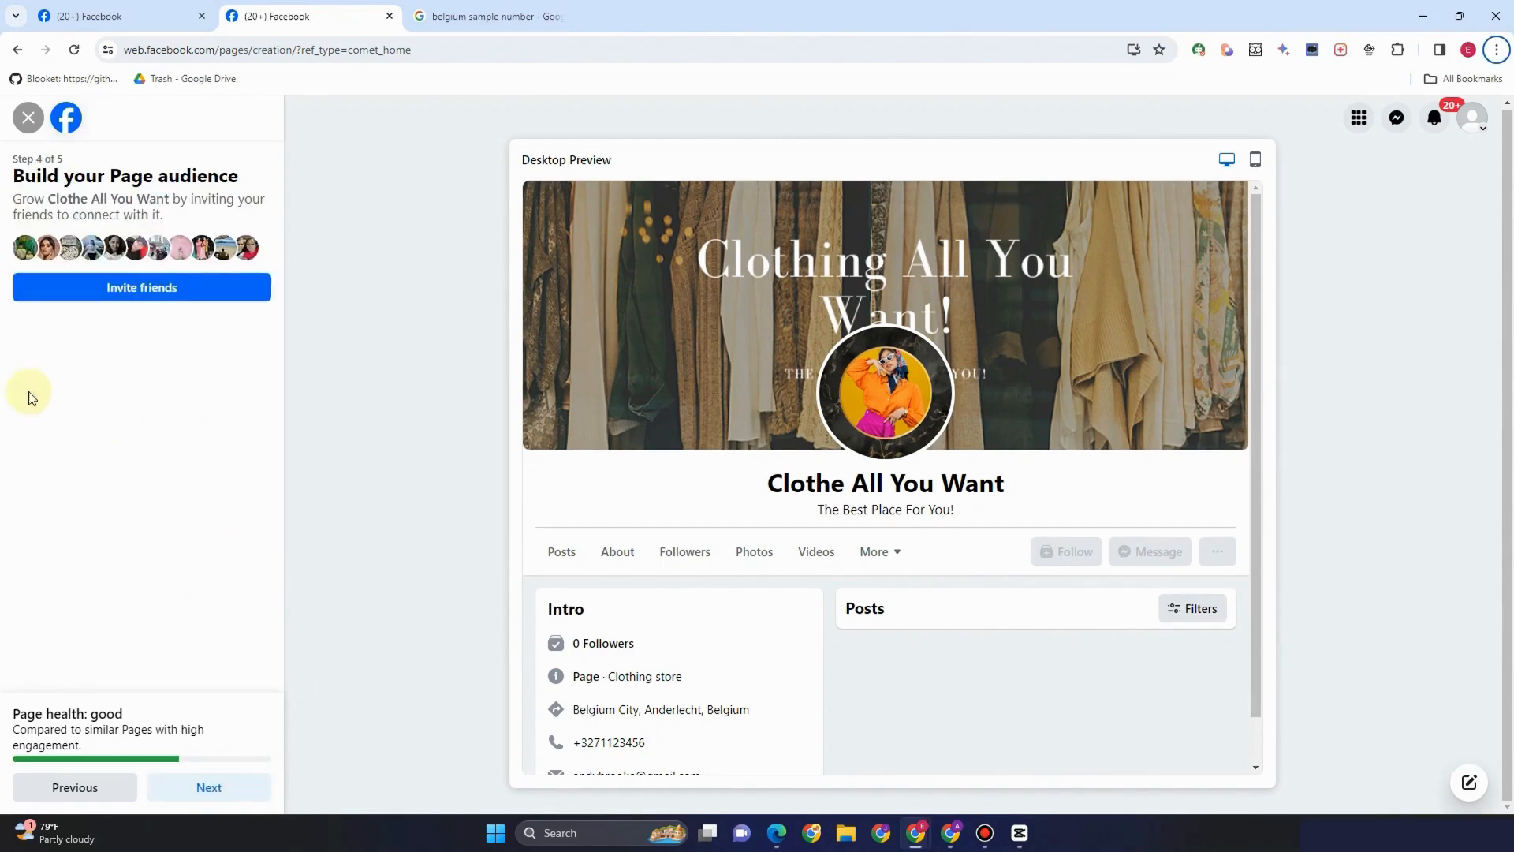
left_click(218, 787)
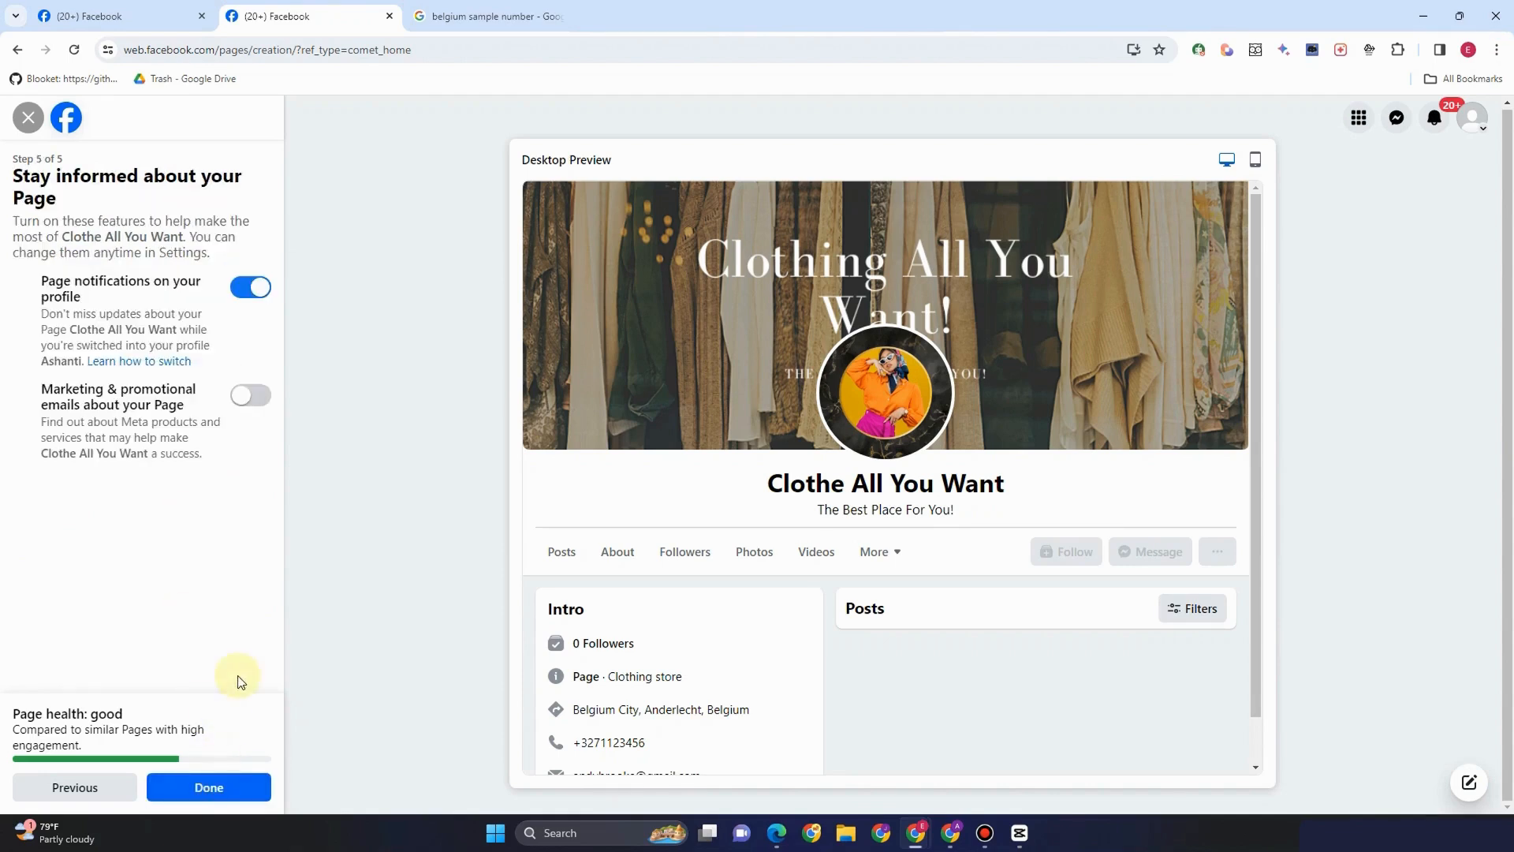
left_click(240, 396)
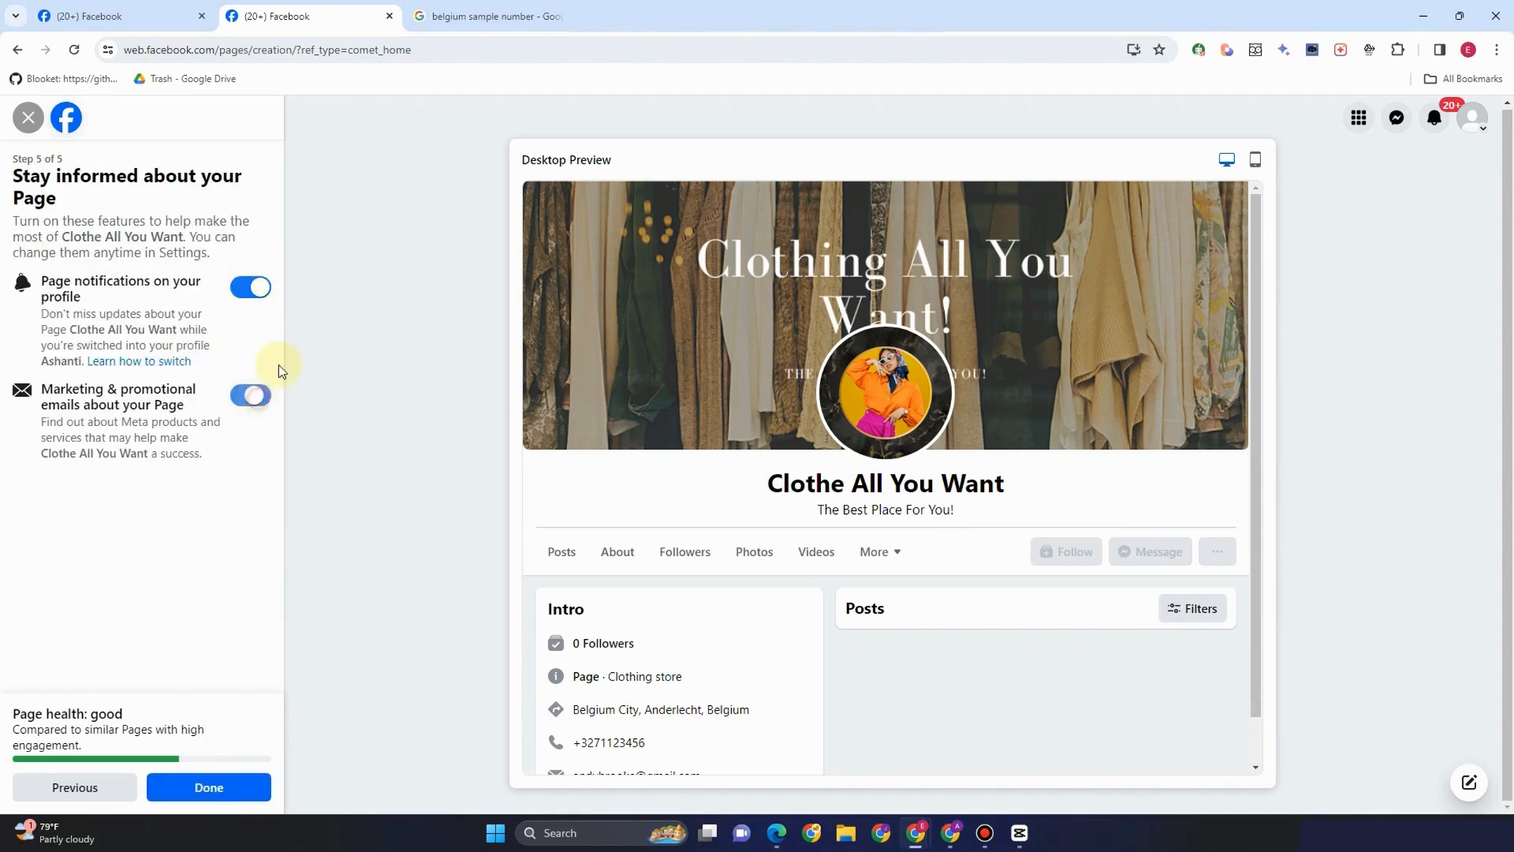
left_click(250, 400)
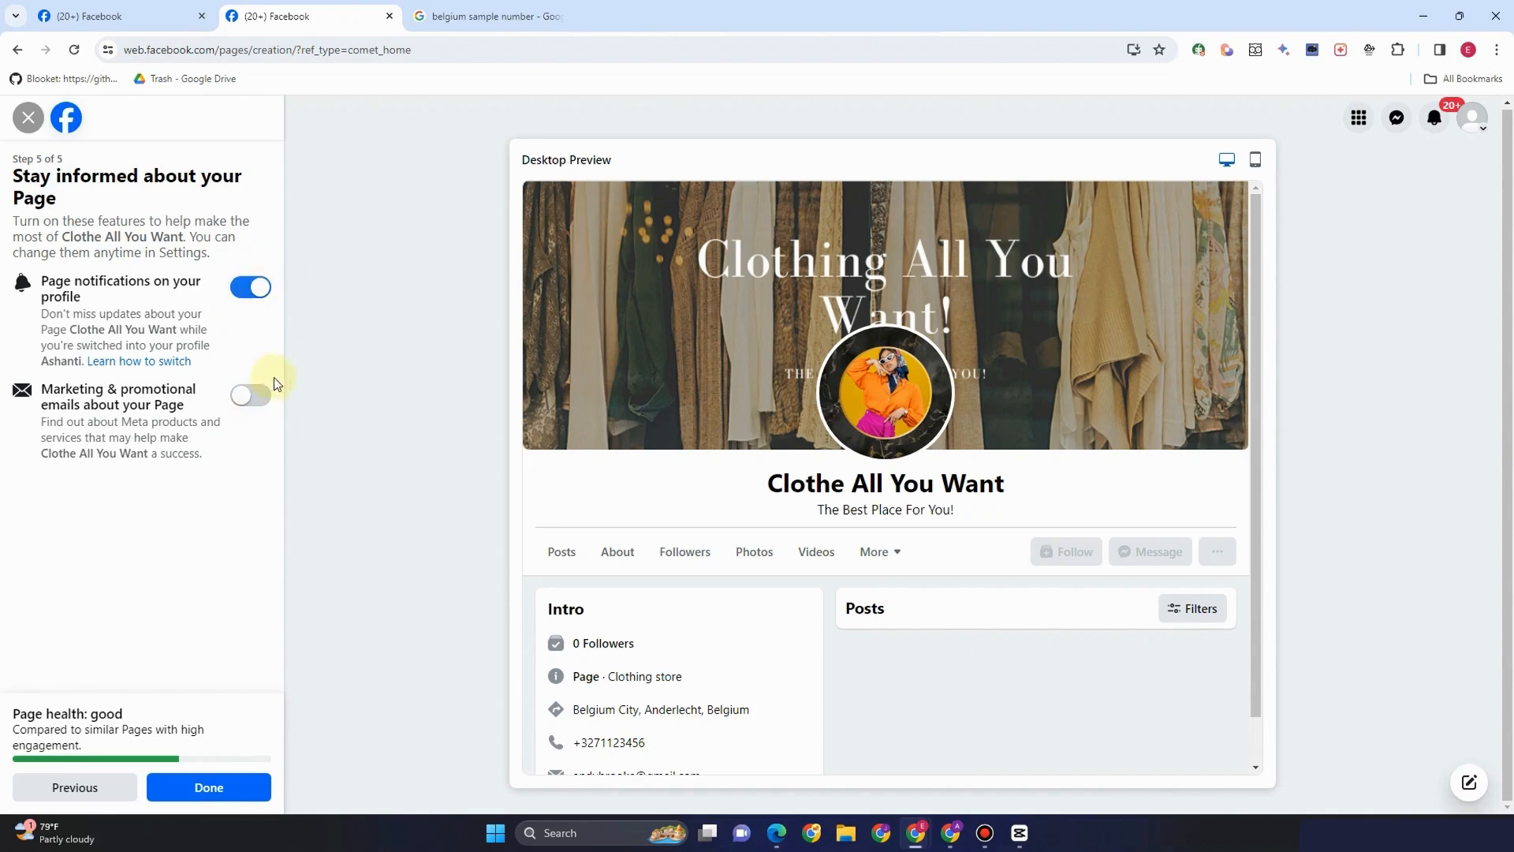
left_click(228, 787)
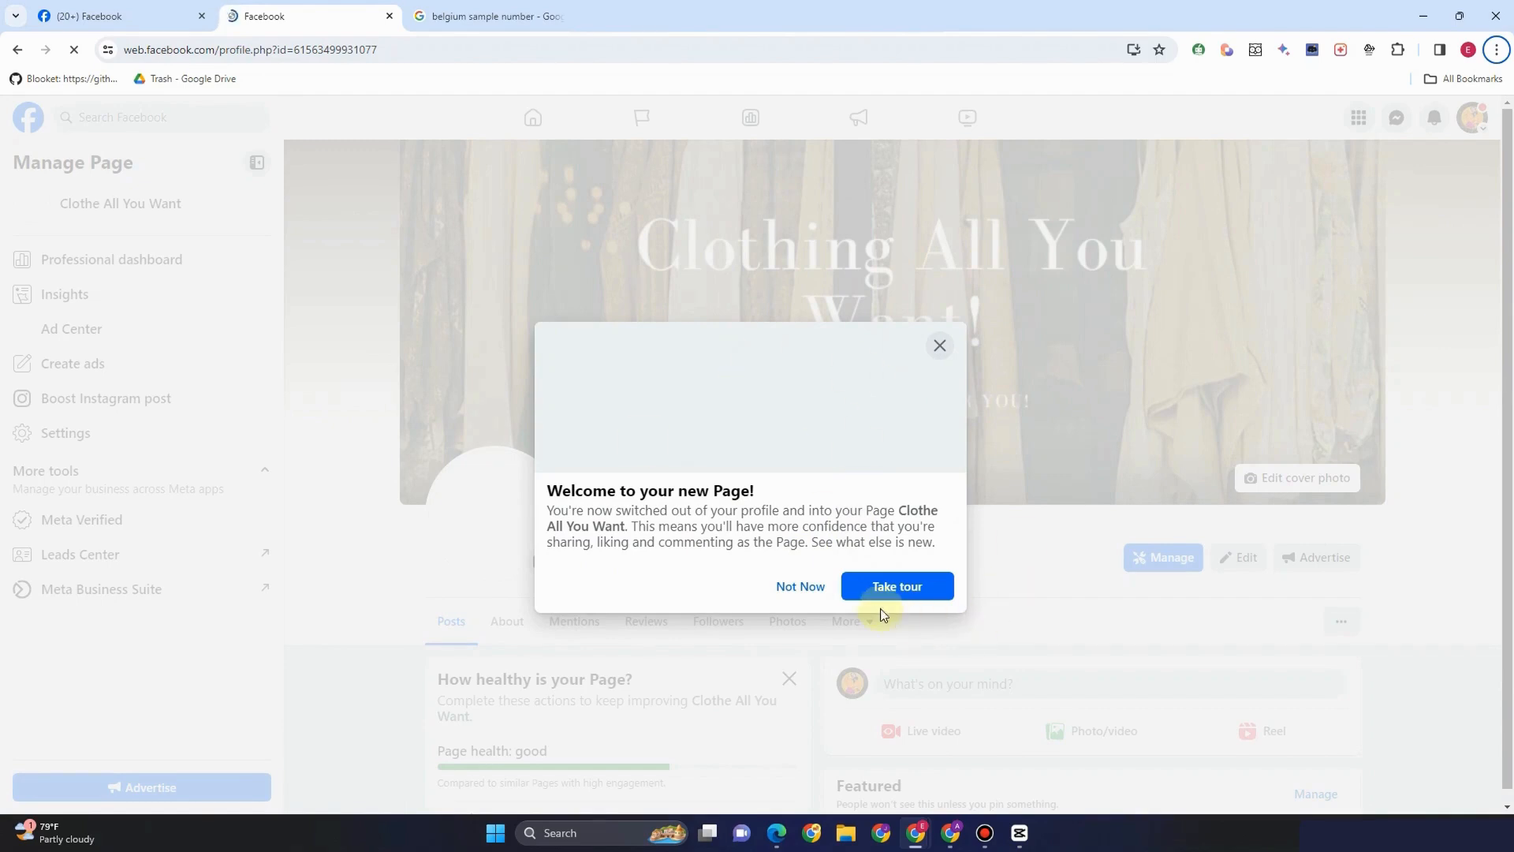
Dismiss the welcome message, go to Settings and view the Page's details and contact info
left_click(812, 588)
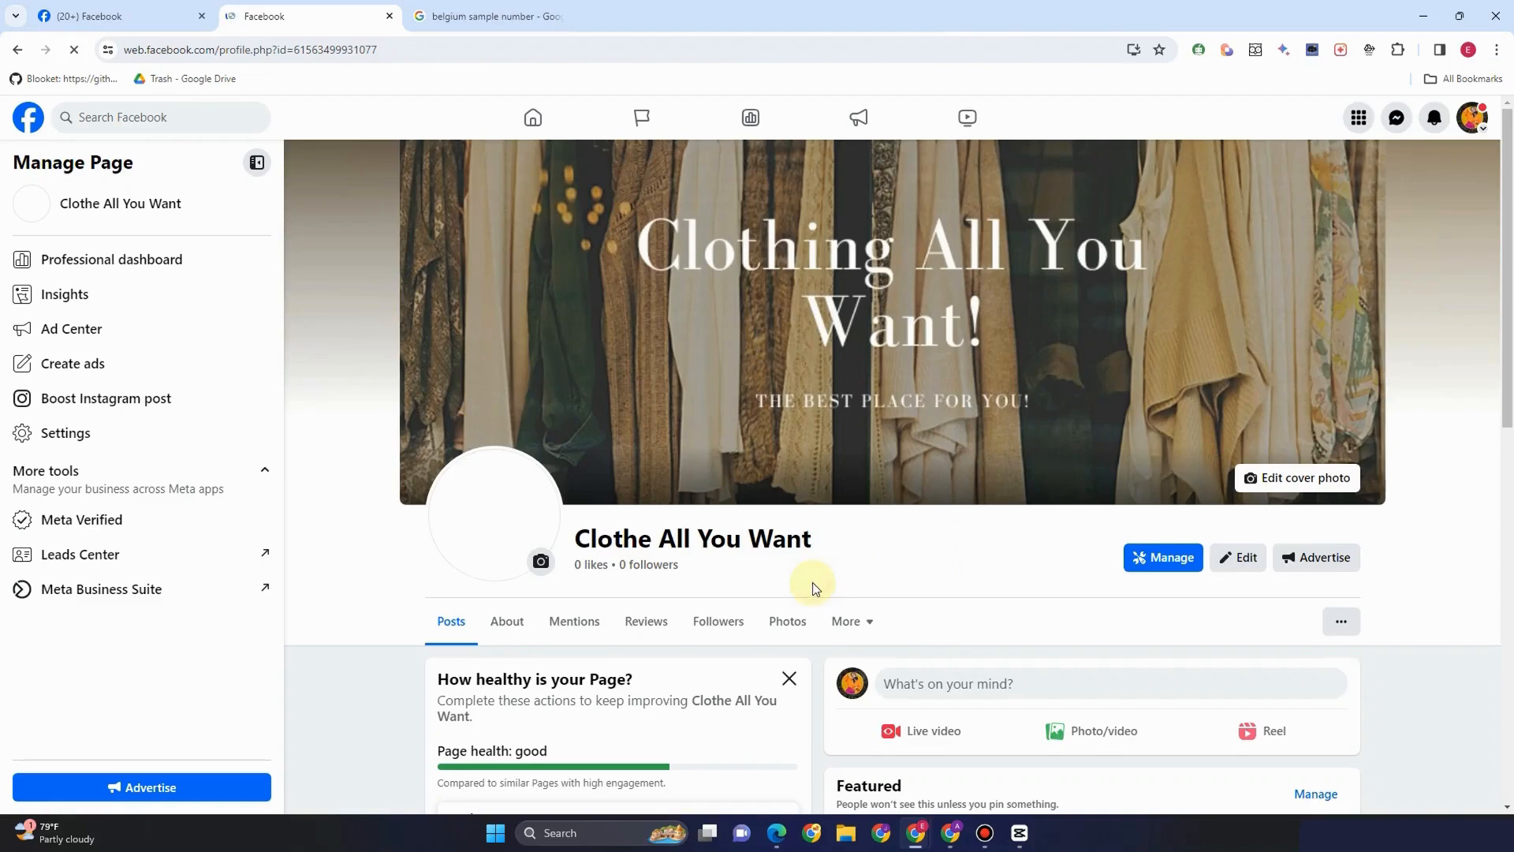
scroll(1004, 517, "down", 4)
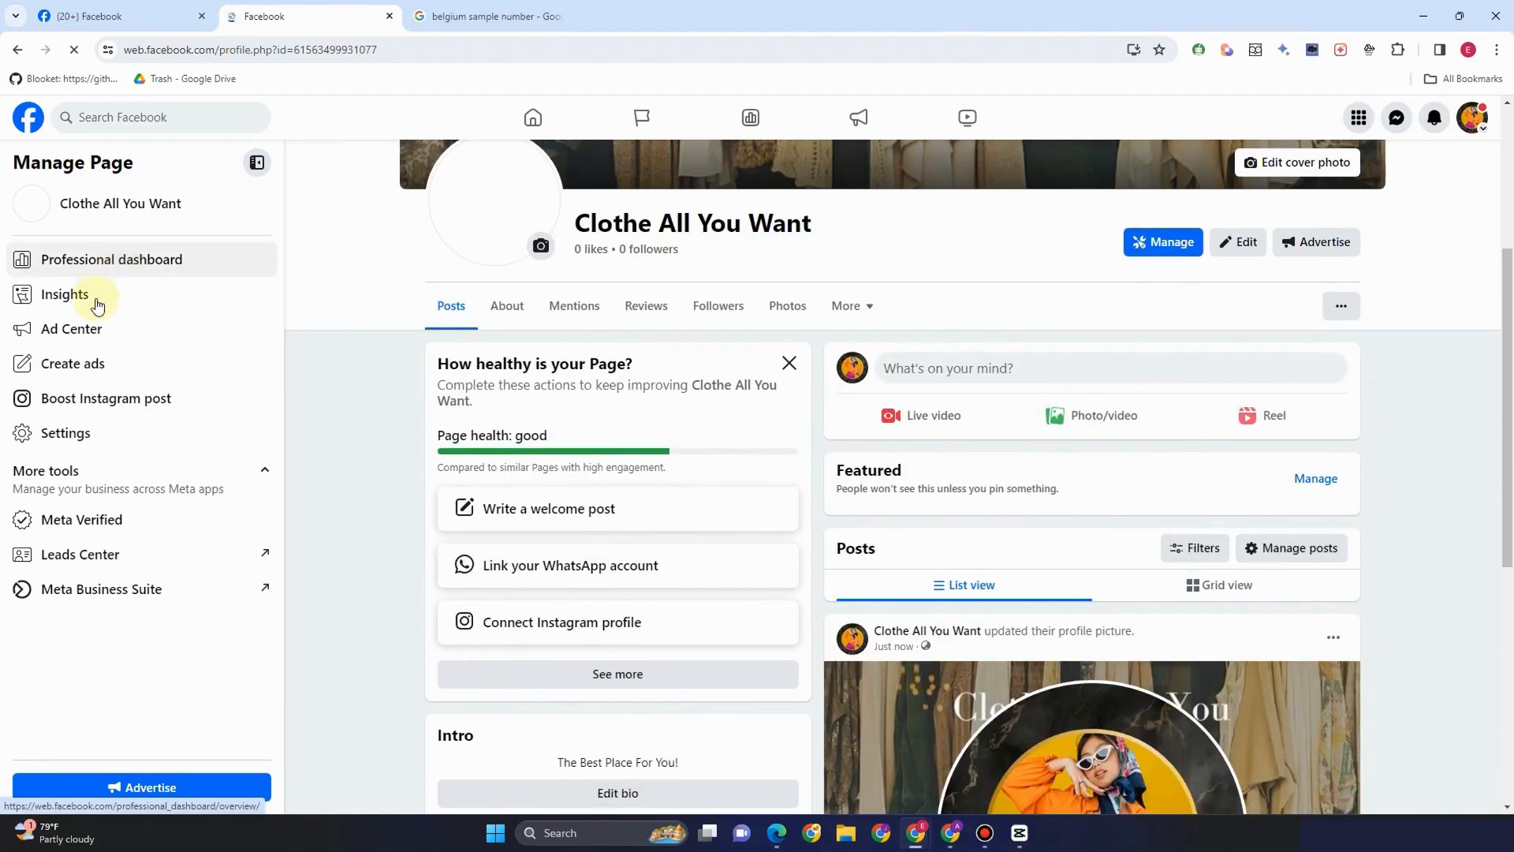
left_click(120, 430)
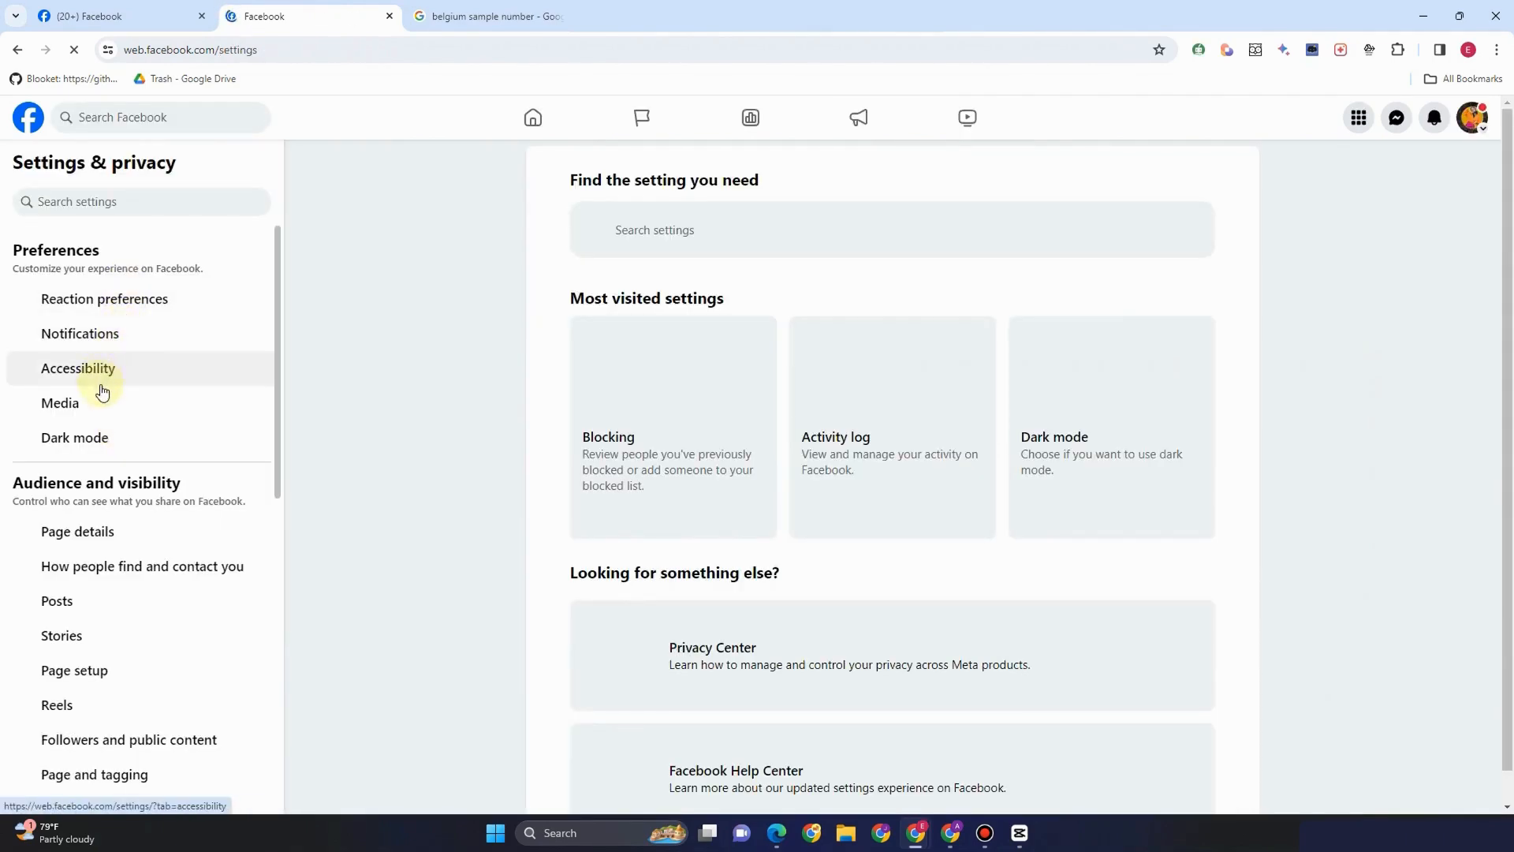
scroll(102, 489, "down", 2)
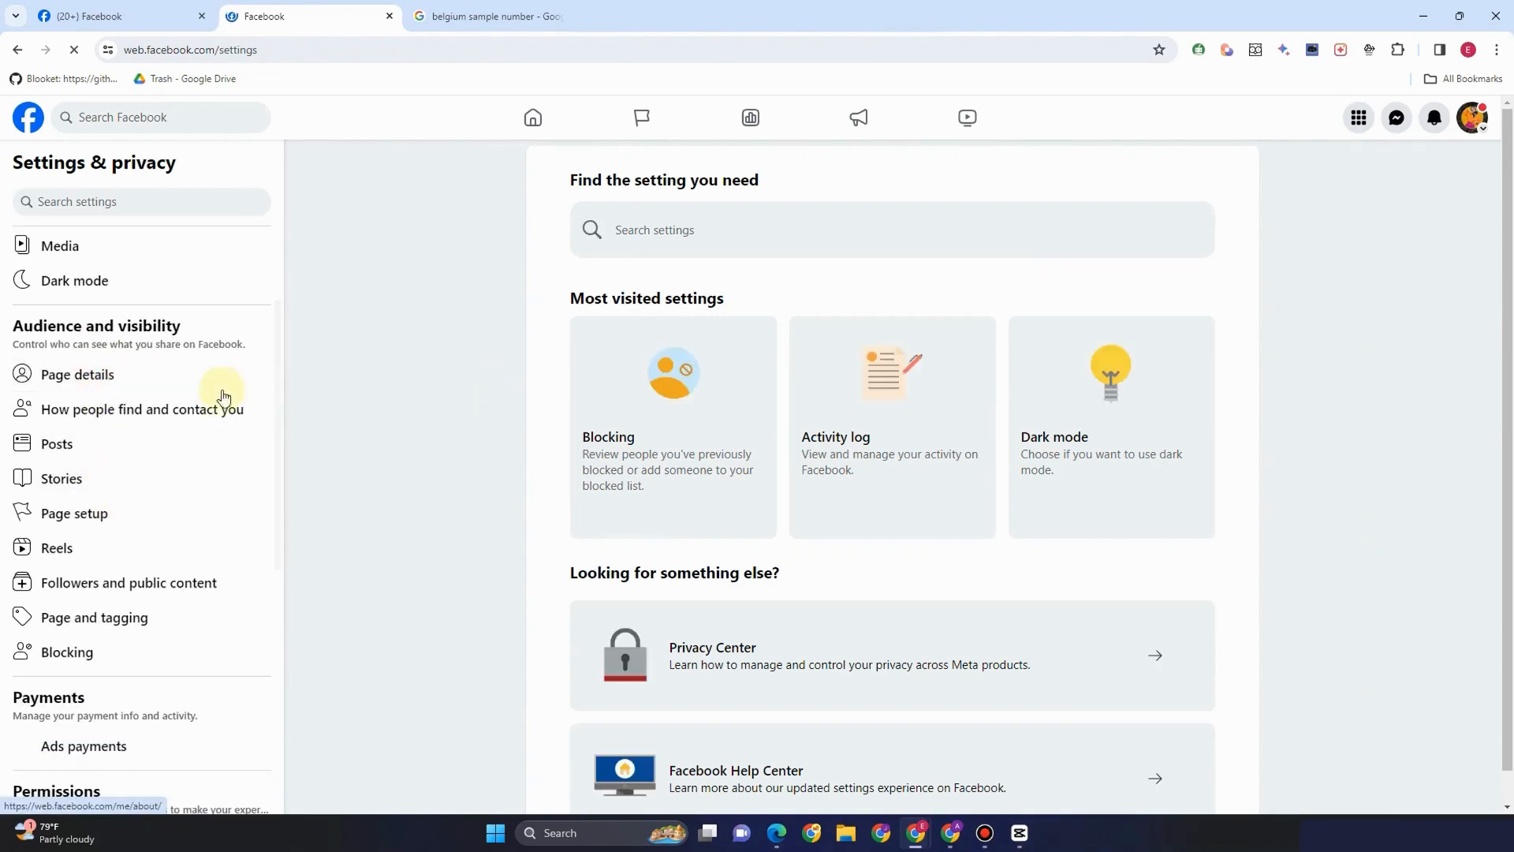
left_click(140, 380)
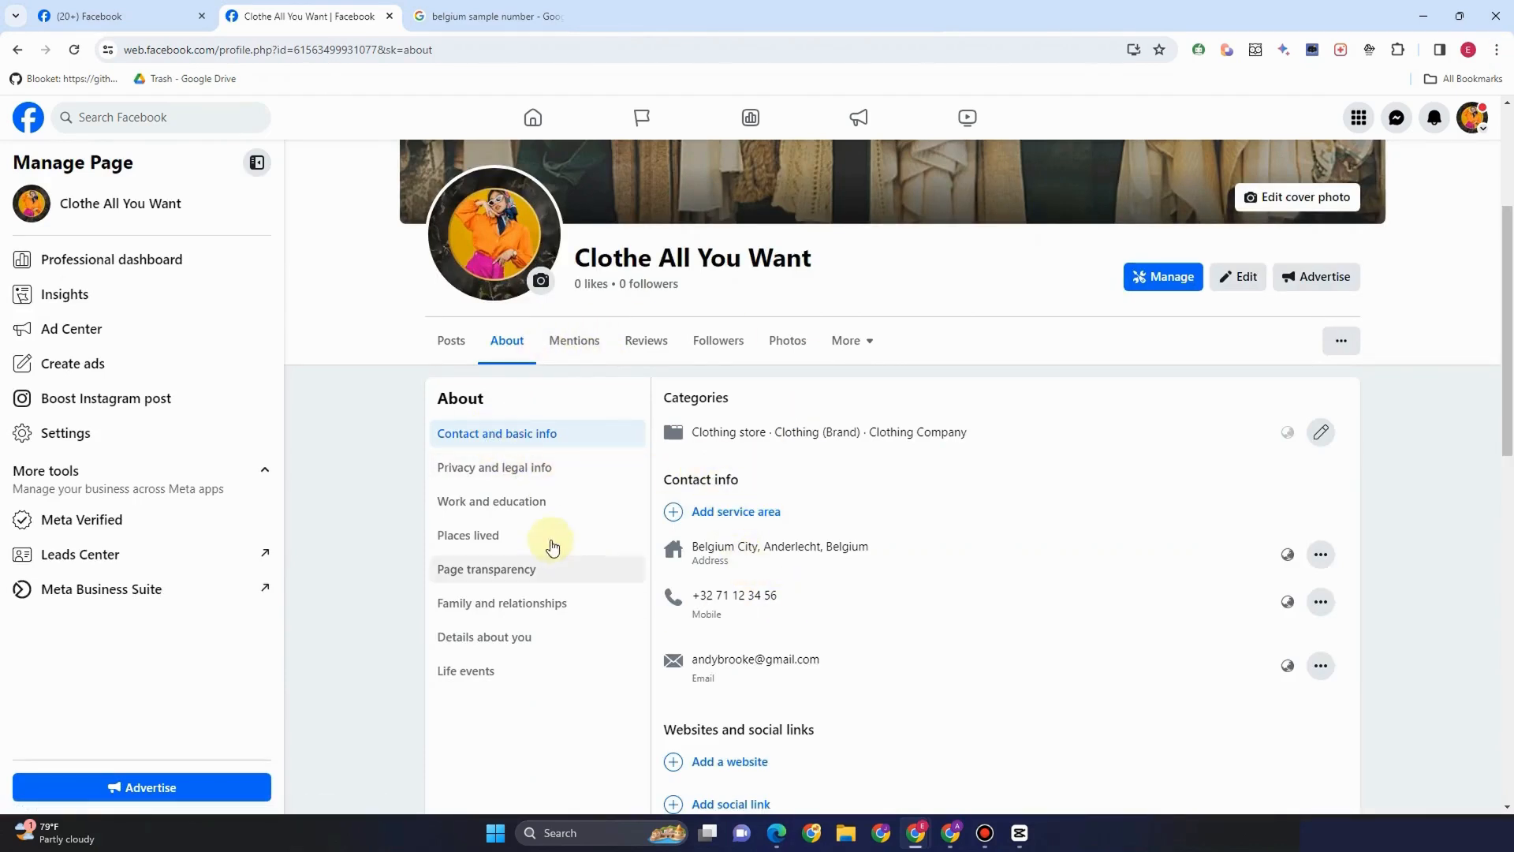
Step through the About sections: privacy, work, places, transparency, family, details and life events
left_click(513, 474)
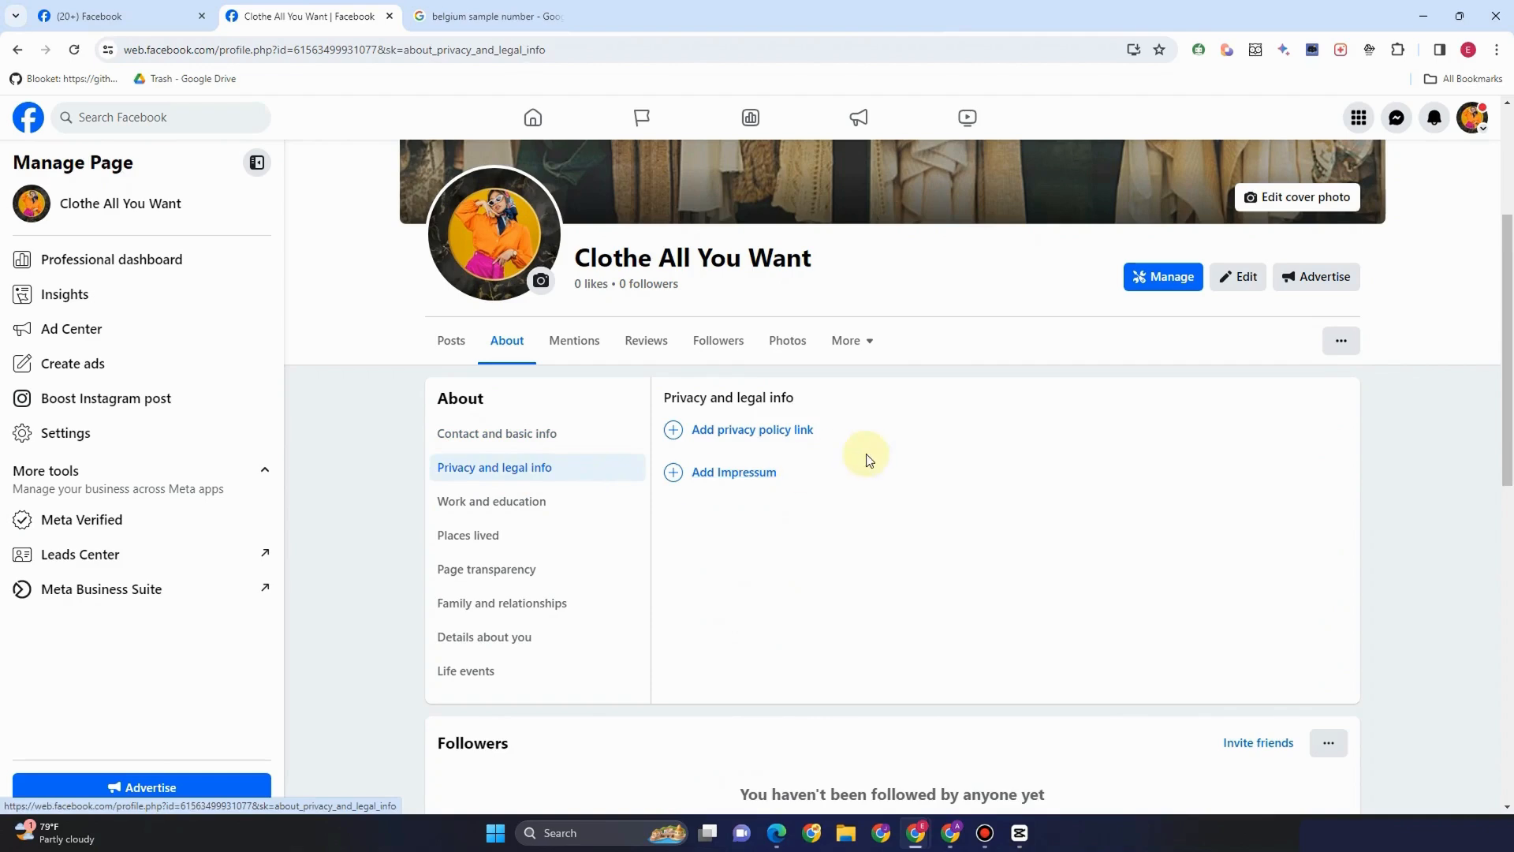
left_click(530, 505)
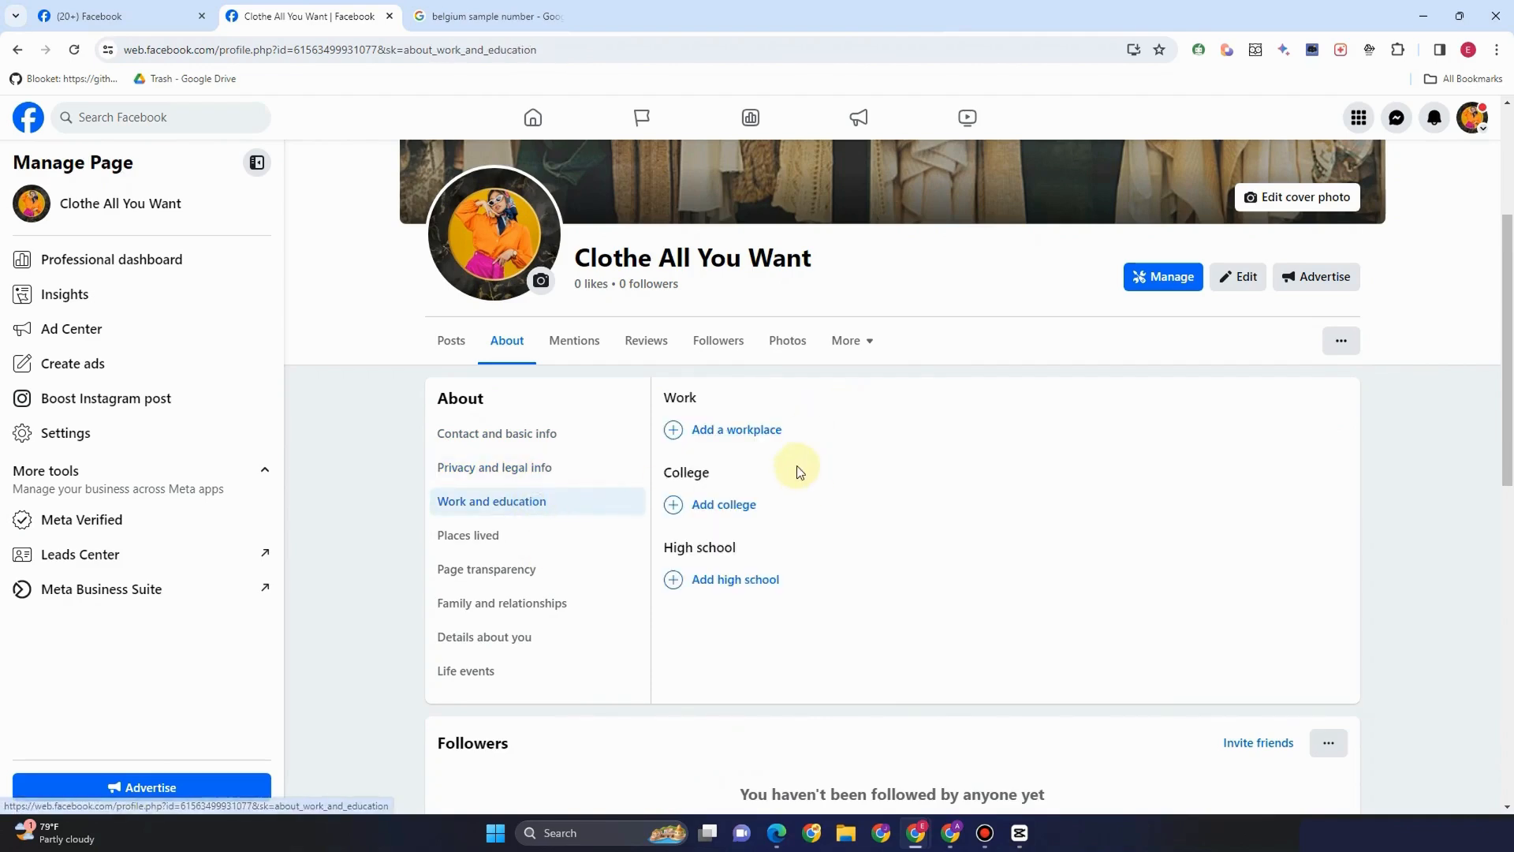
left_click(477, 544)
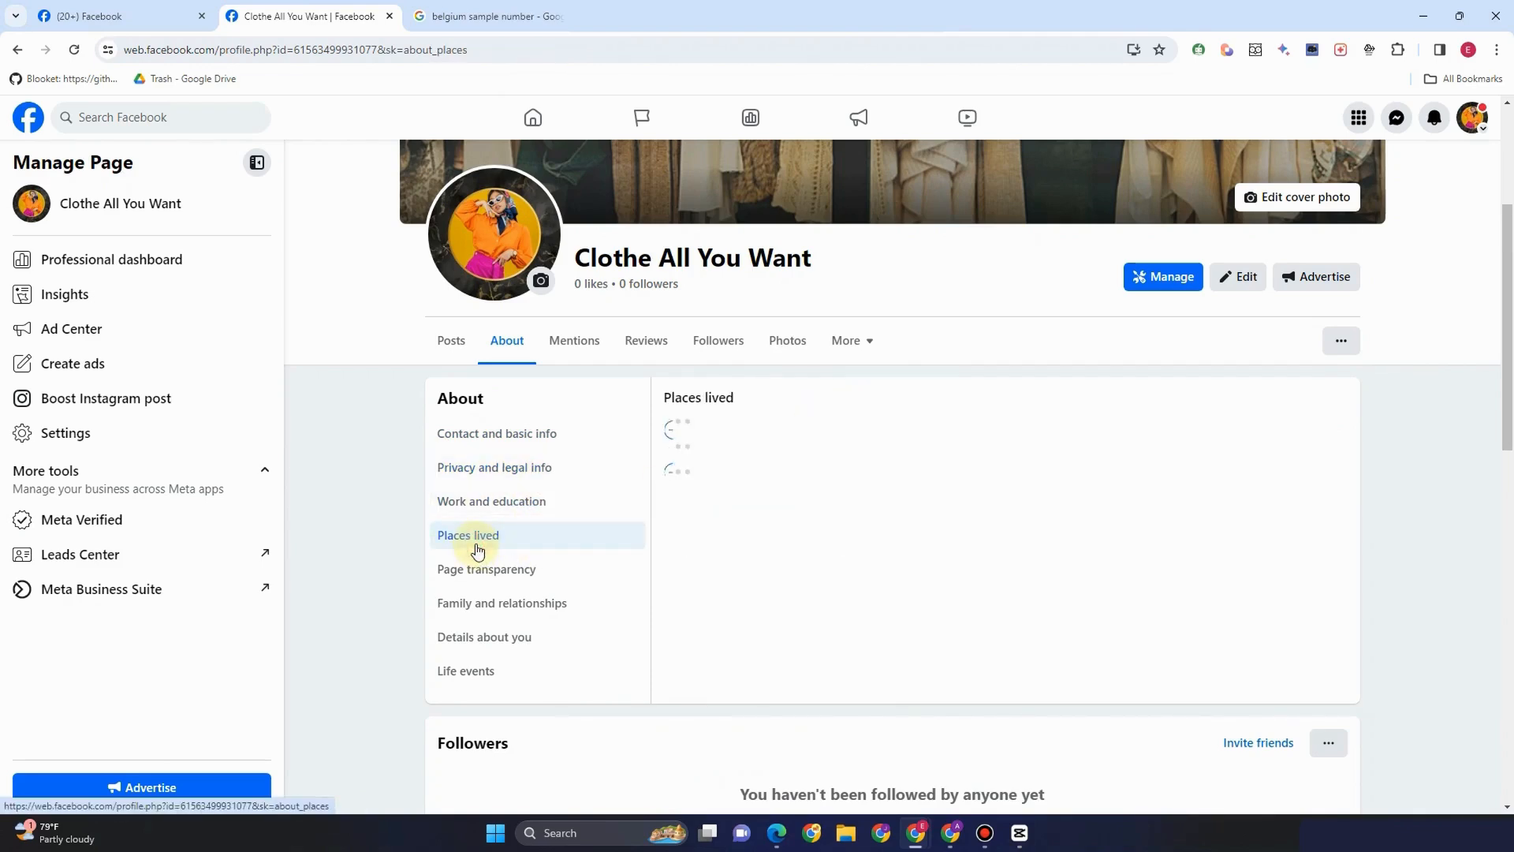
left_click(531, 568)
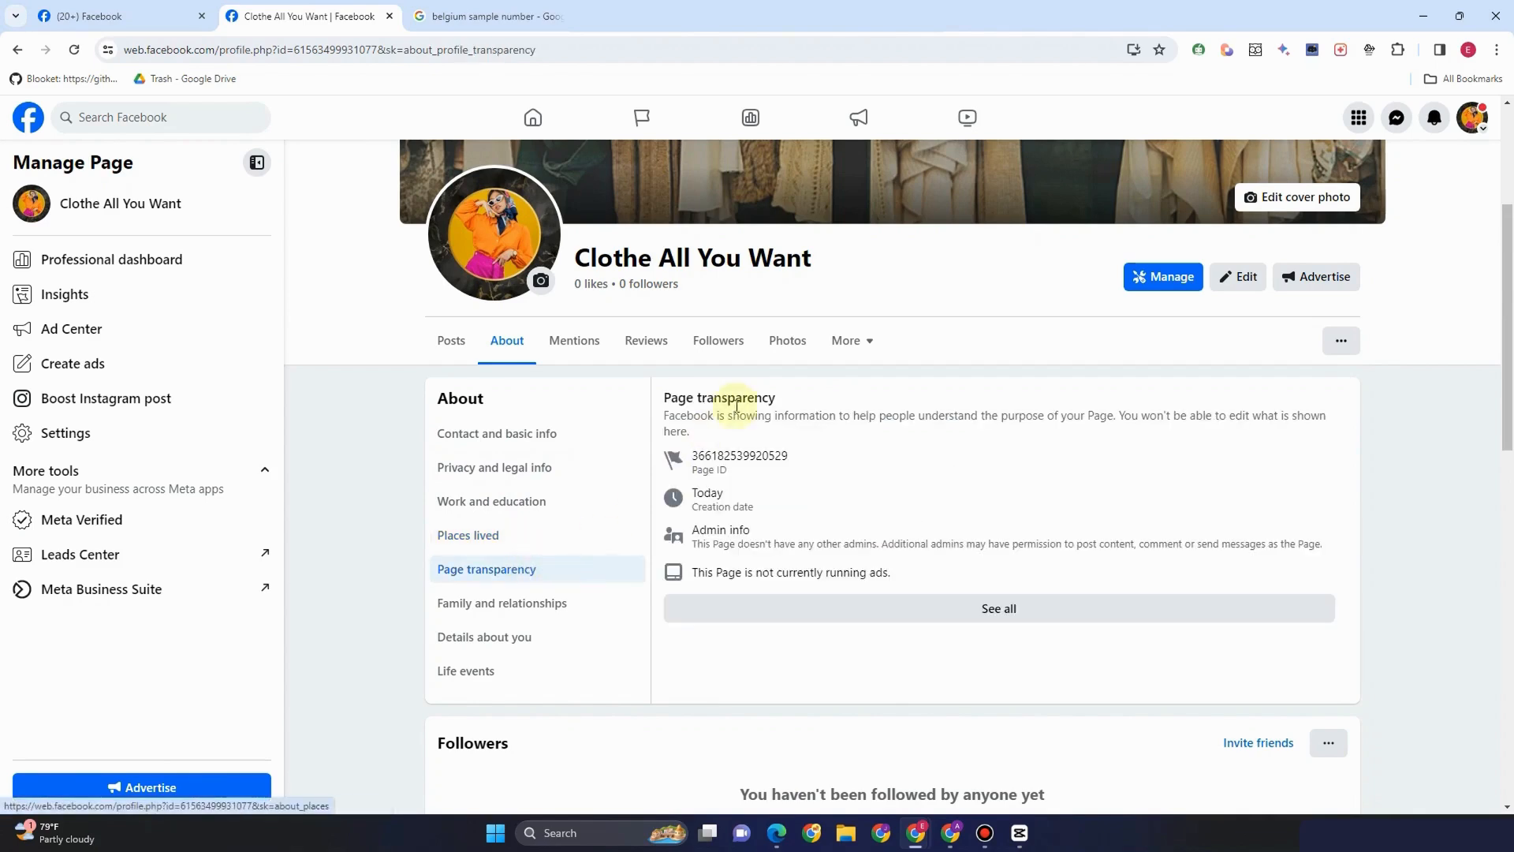
left_click(528, 606)
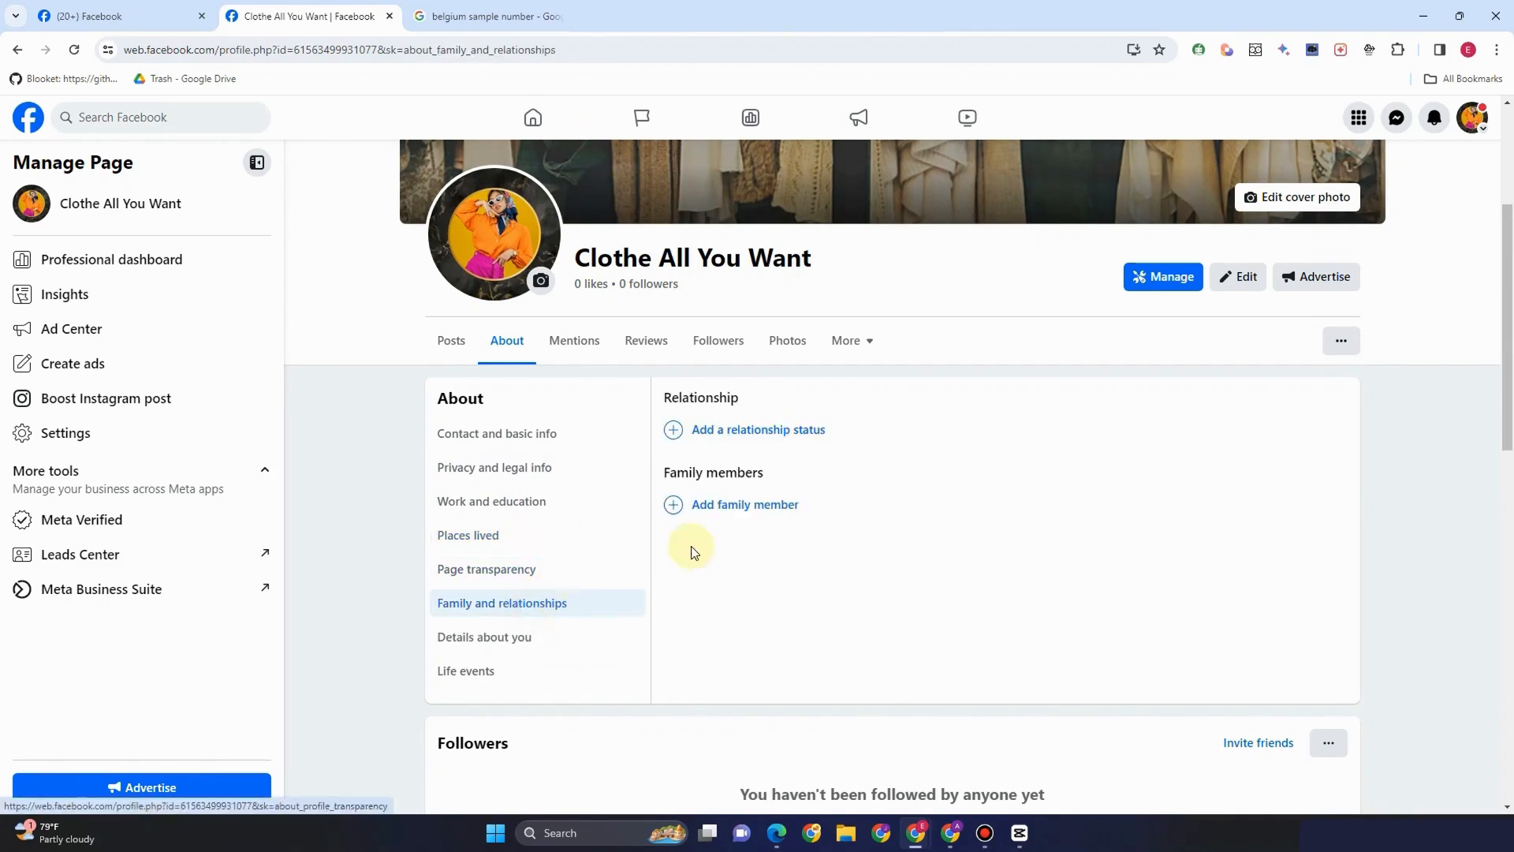
left_click(505, 637)
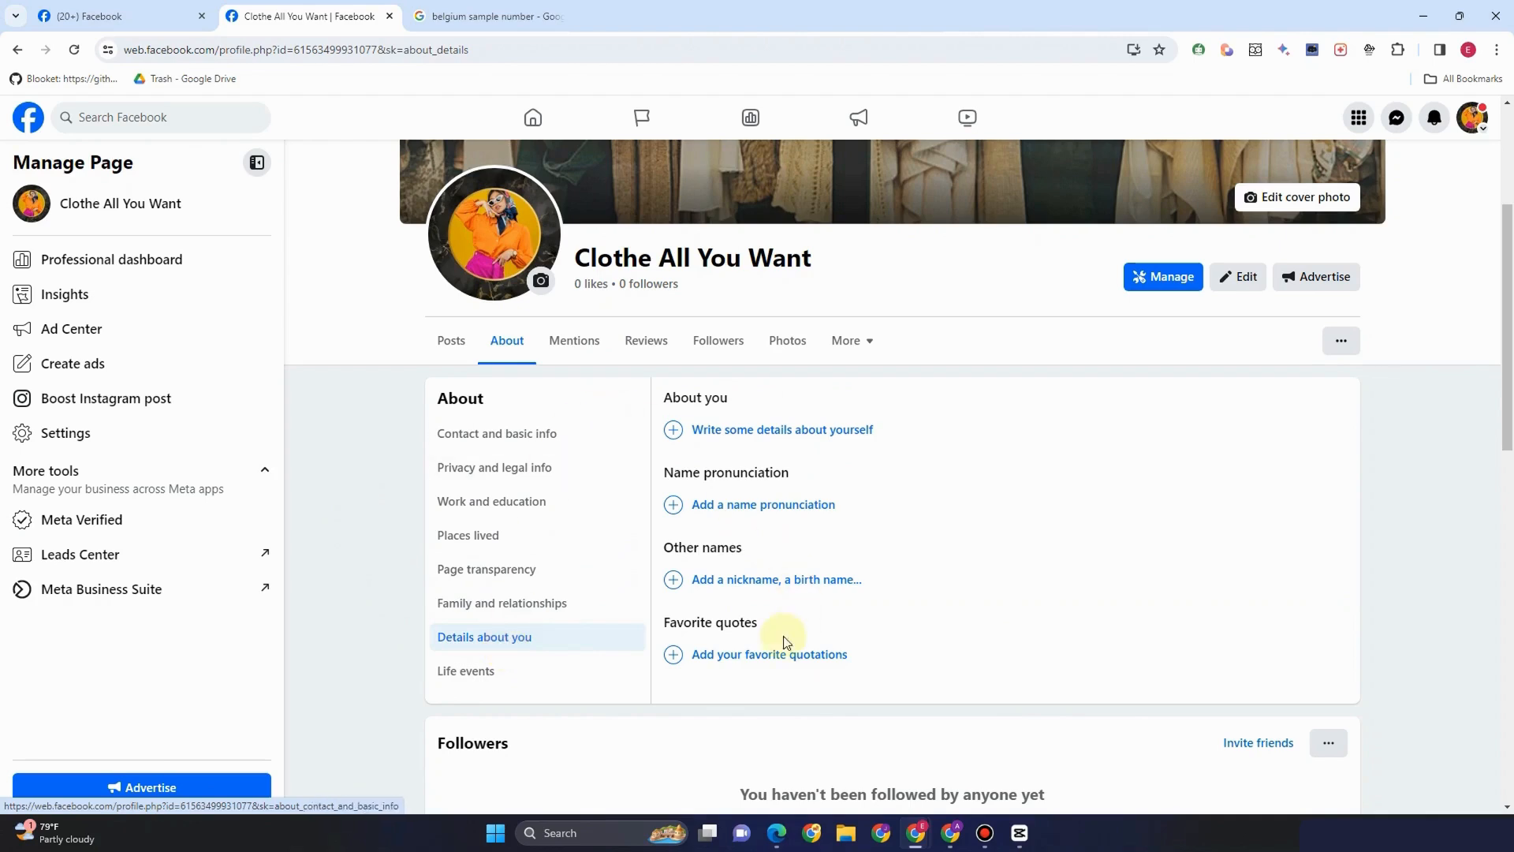
left_click(500, 672)
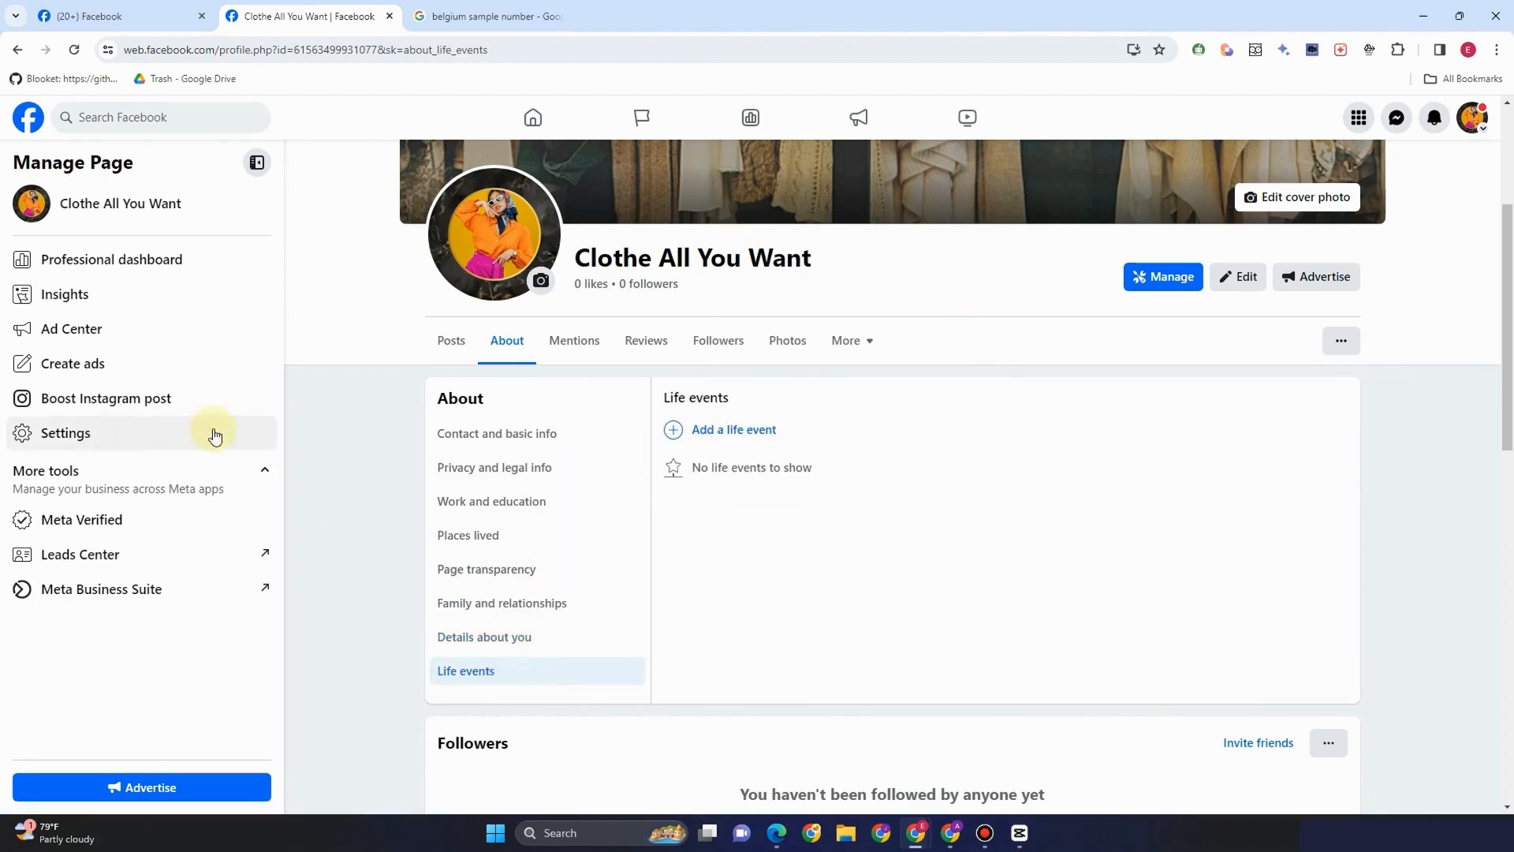
View the Mentions, Reviews, Followers and Photos tabs, then go to Meta Business Suite
left_click(588, 342)
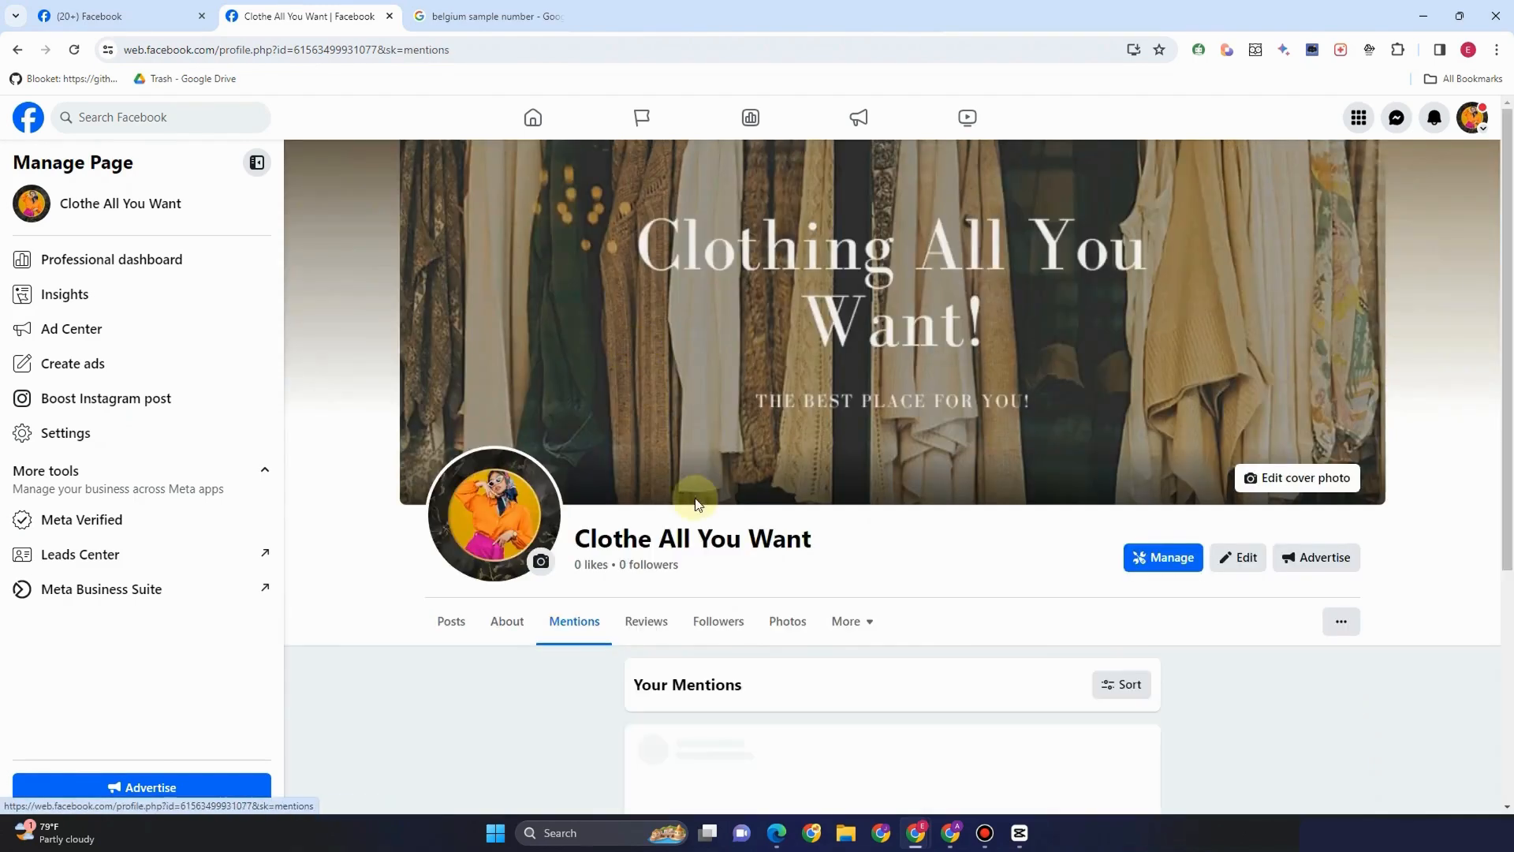
left_click(654, 628)
left_click(727, 631)
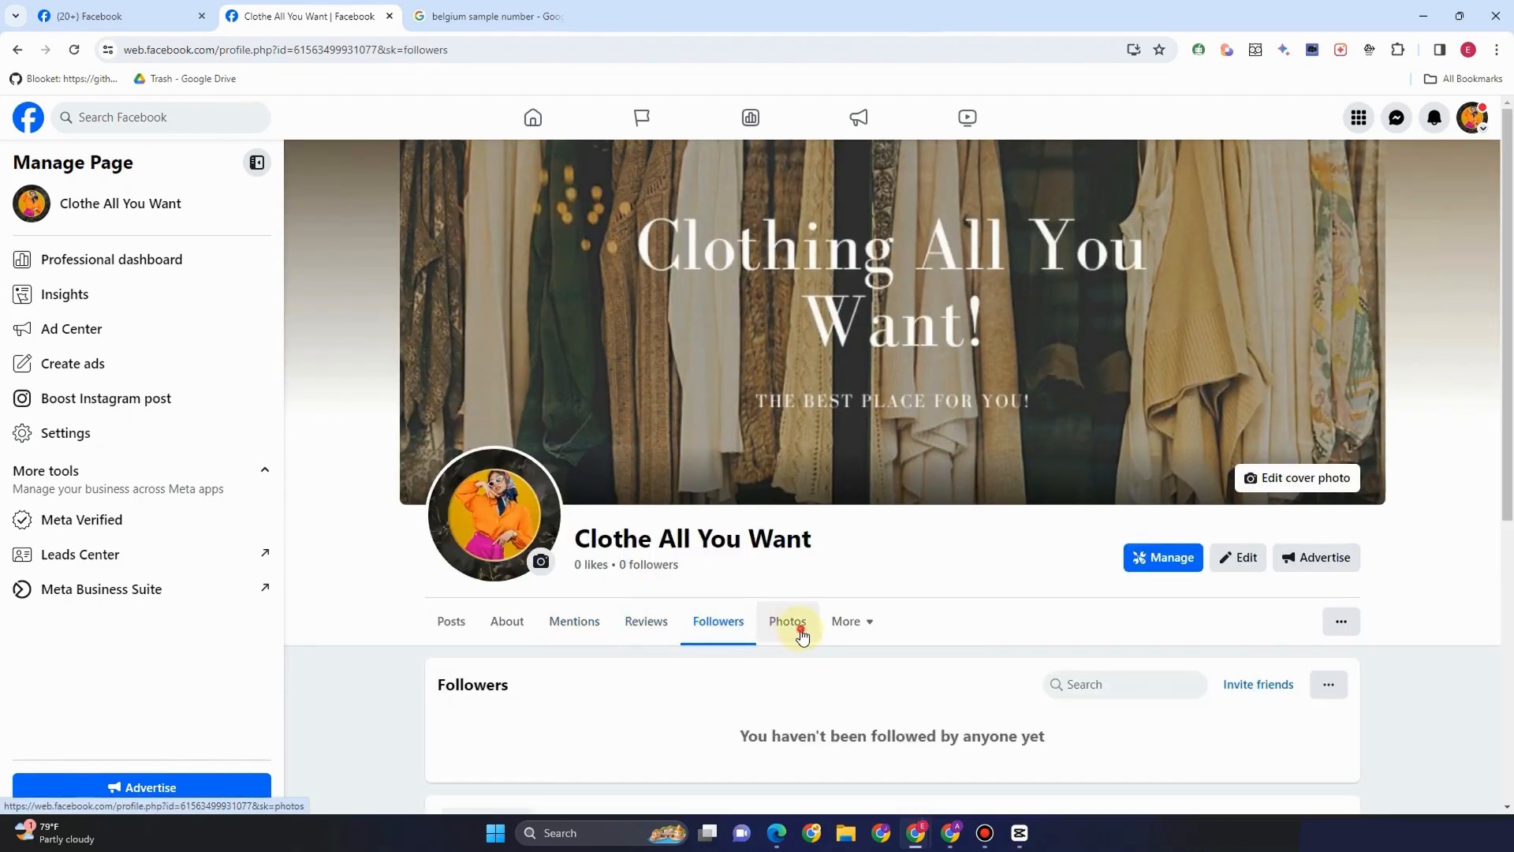
left_click(802, 636)
scroll(99, 481, "down", 1)
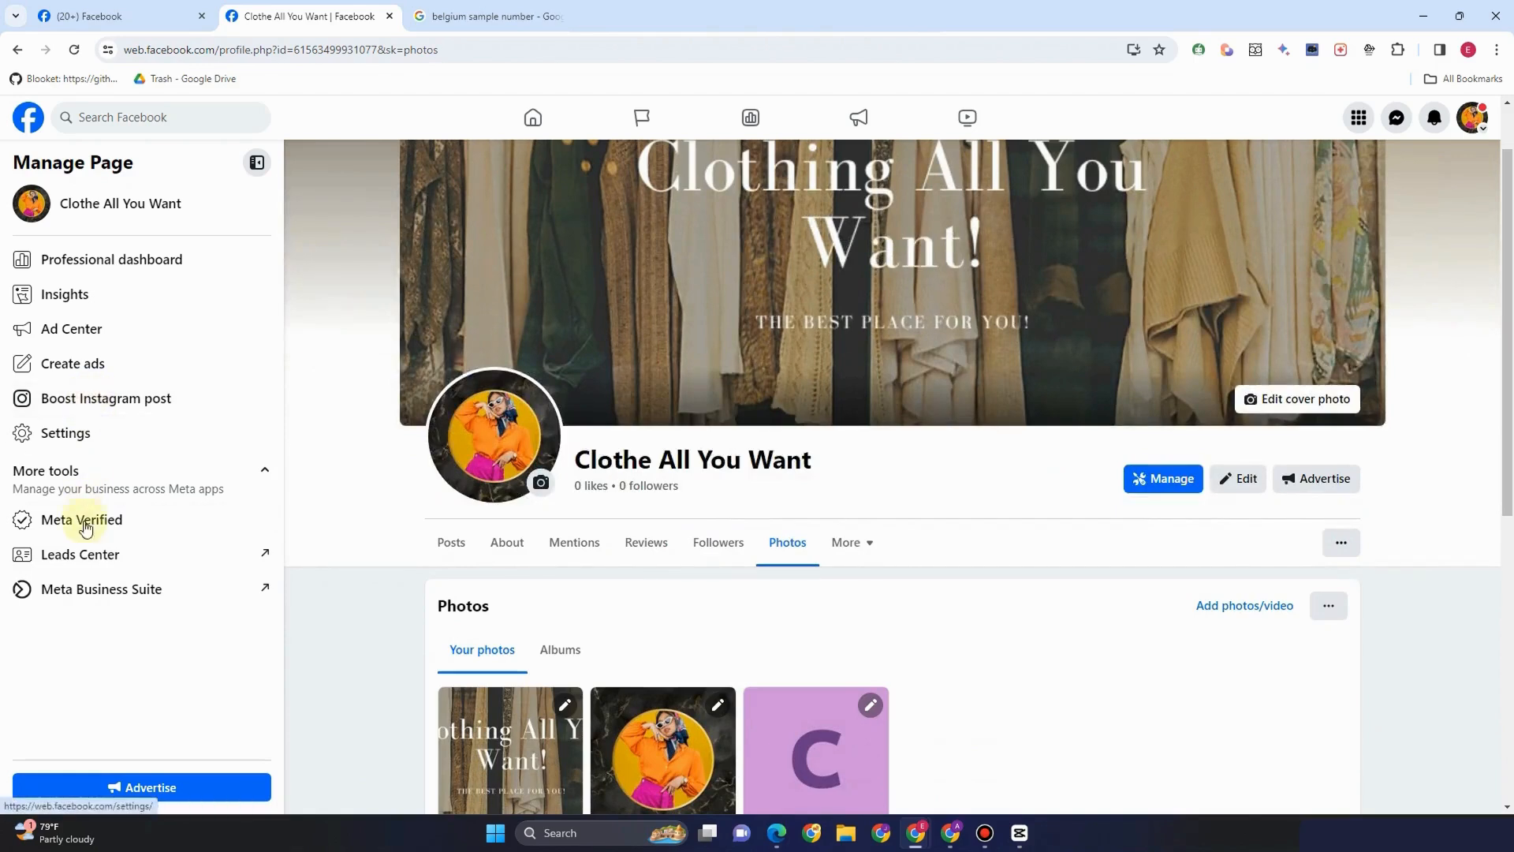
left_click(105, 592)
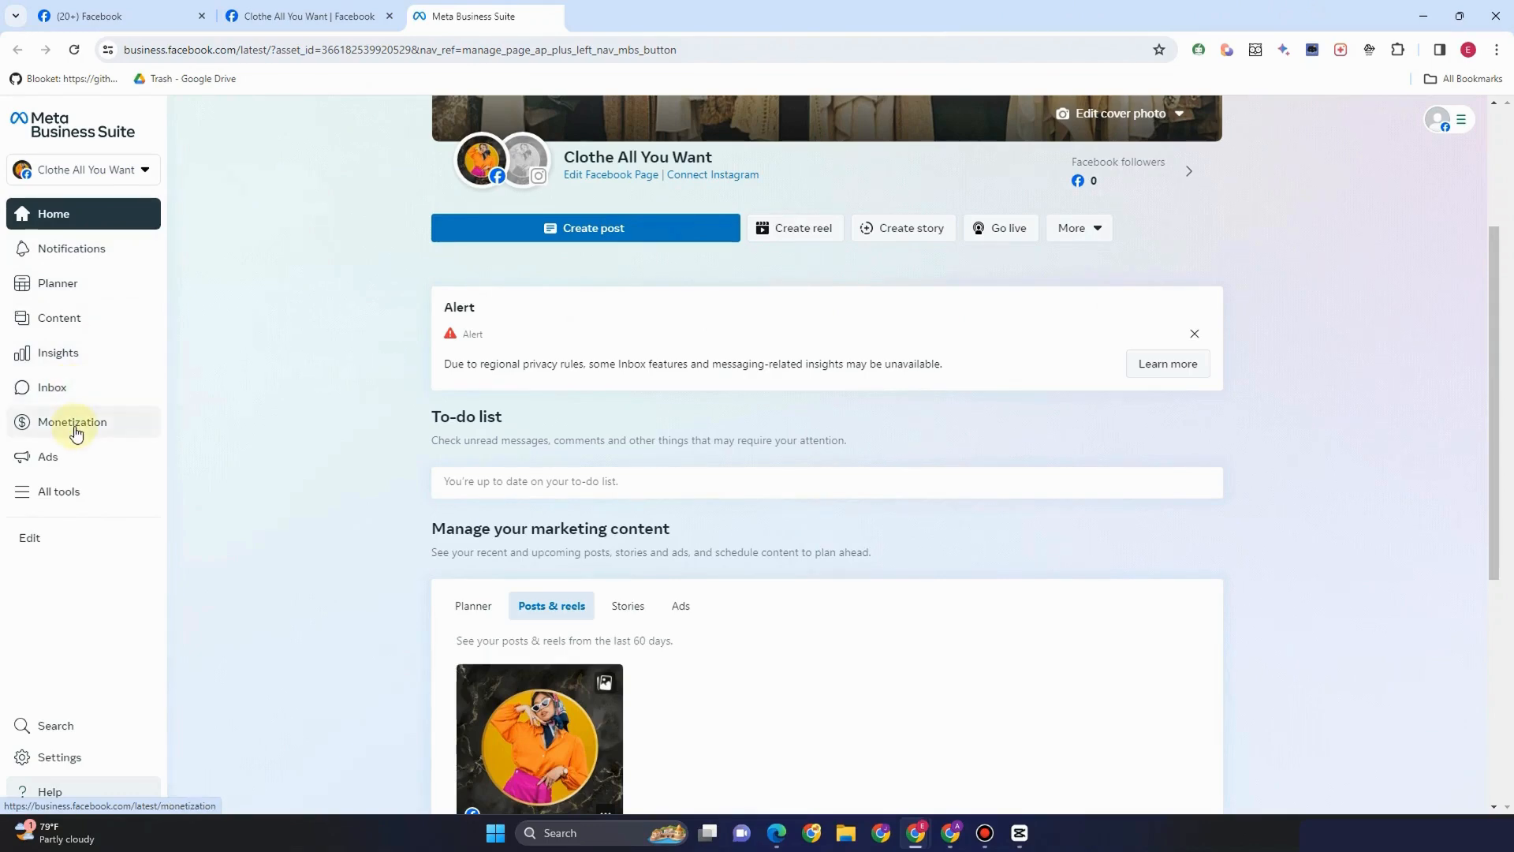
Show the full list of business tools, then go to Business Suite settings
left_click(61, 491)
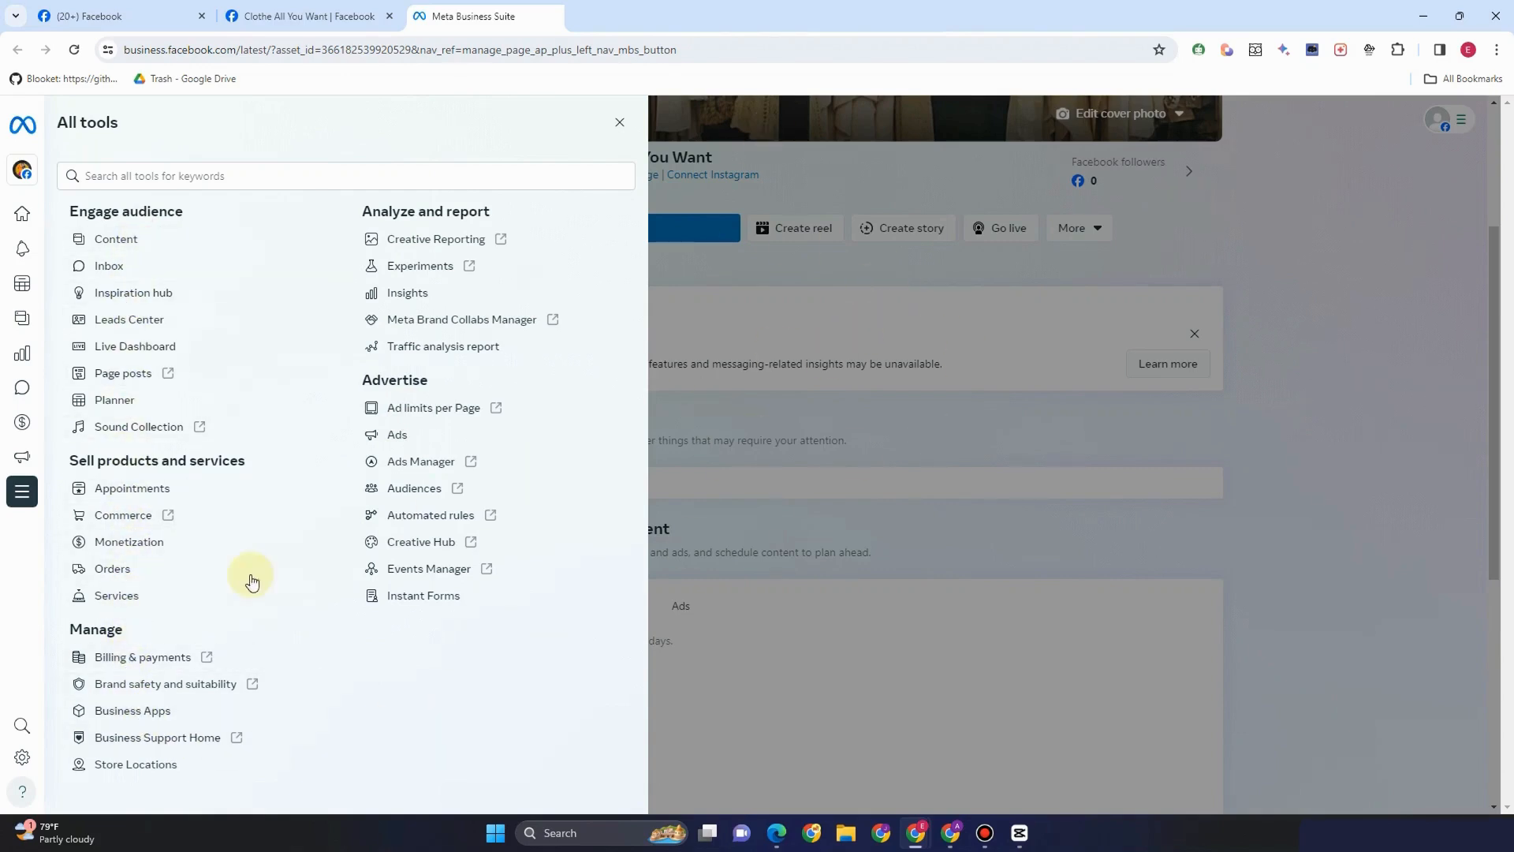
left_click(26, 759)
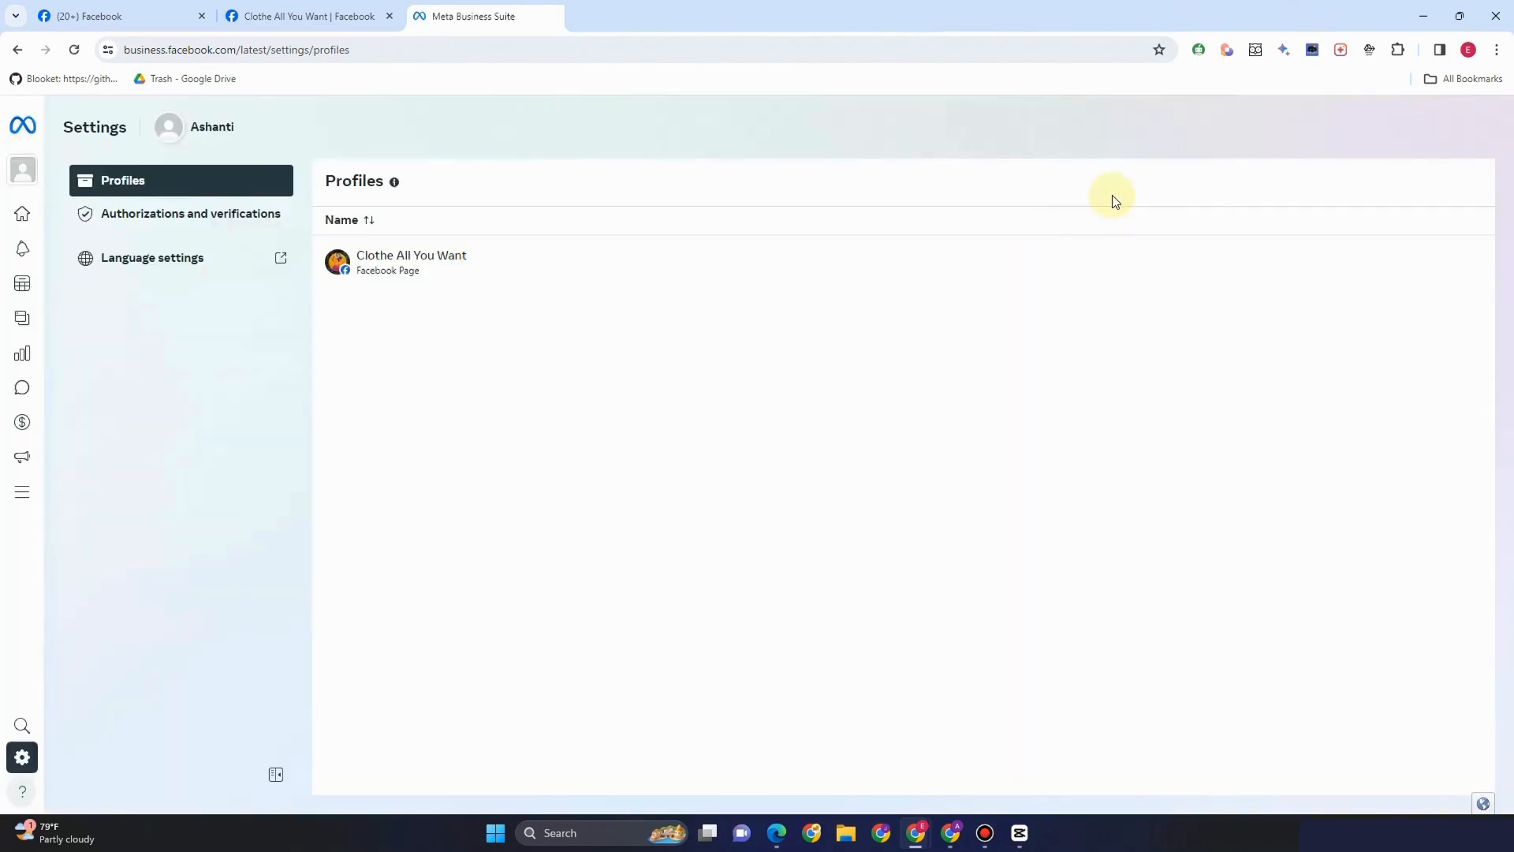
View the Clothe All You Want profile summary and its Page access settings
mouse_move(24, 210)
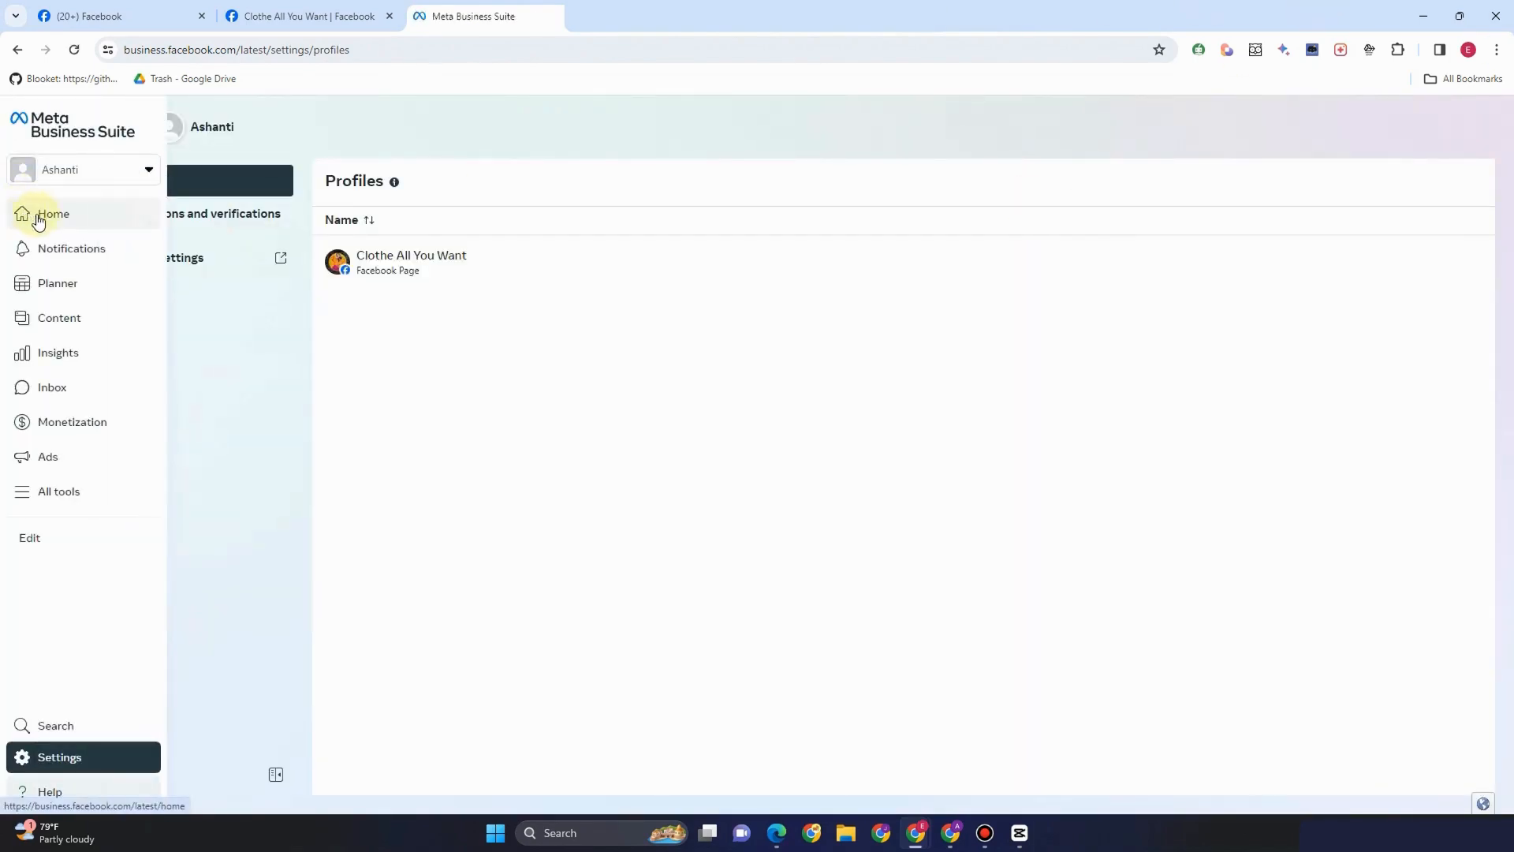
left_click(228, 422)
mouse_move(20, 499)
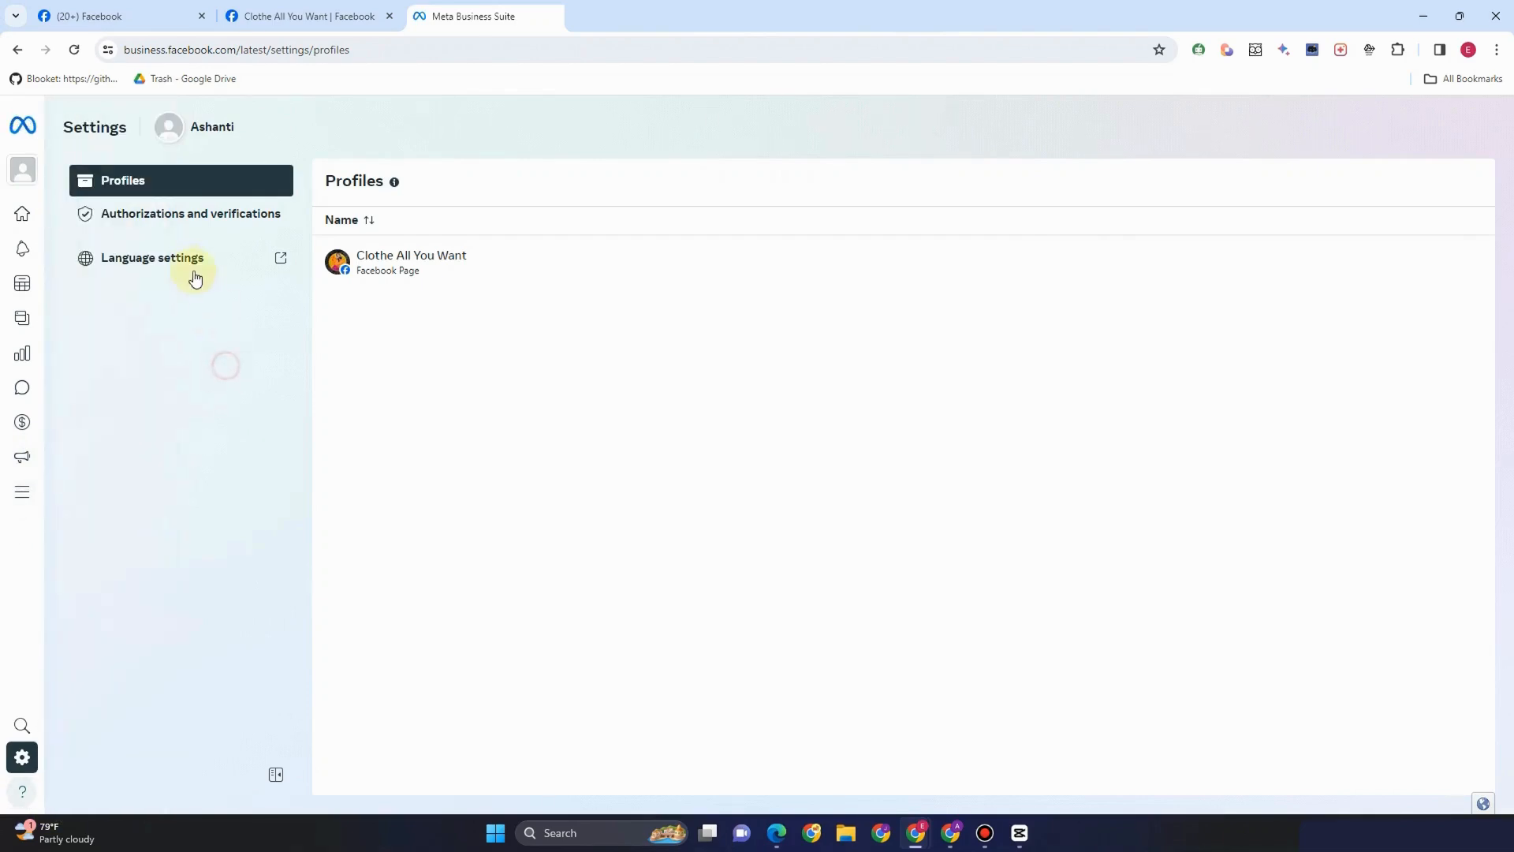
left_click(137, 219)
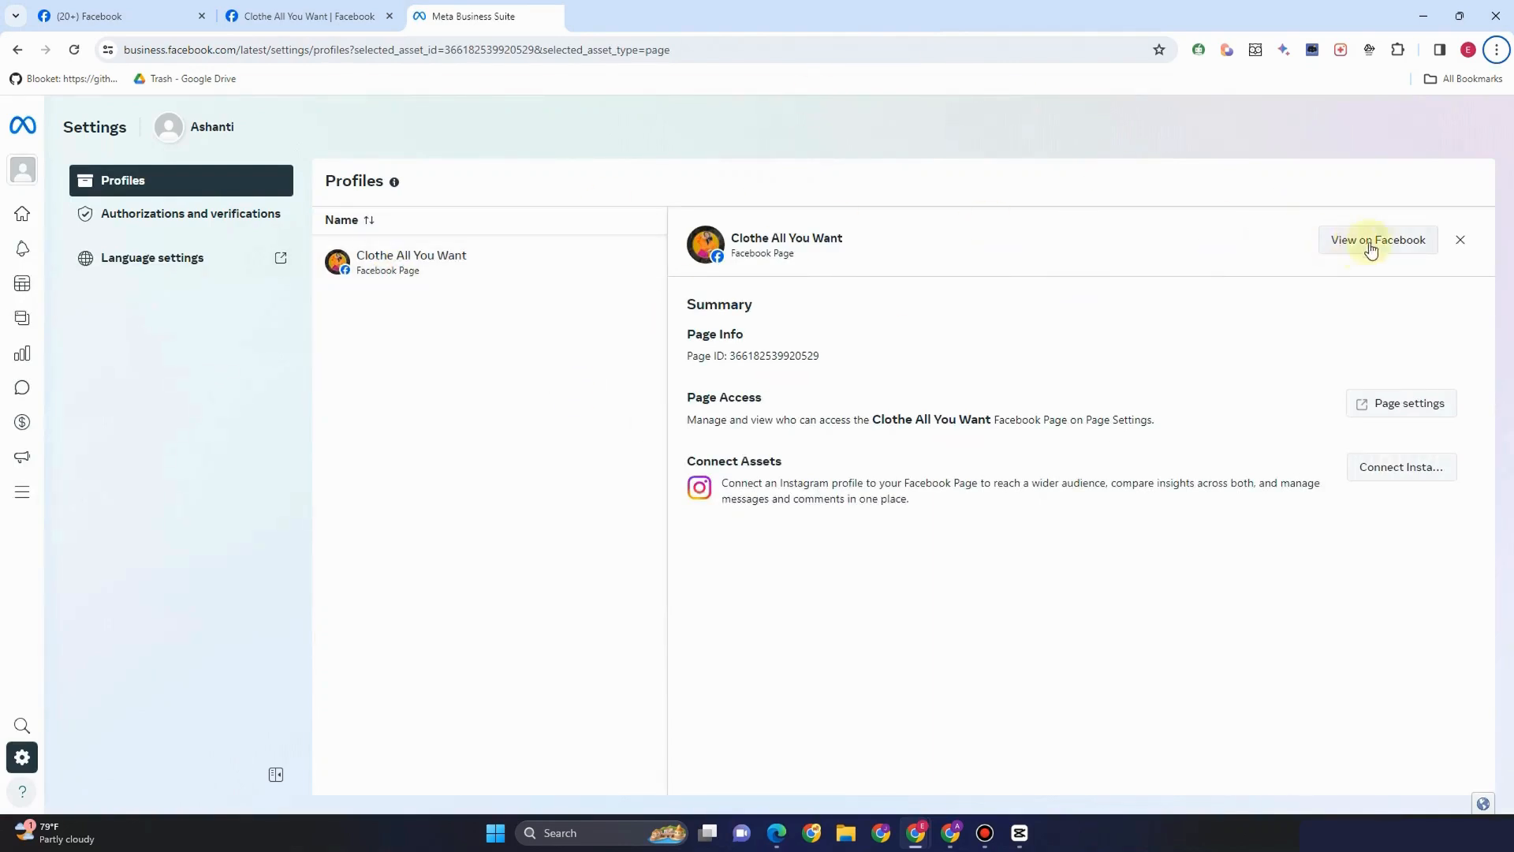
left_click(1392, 413)
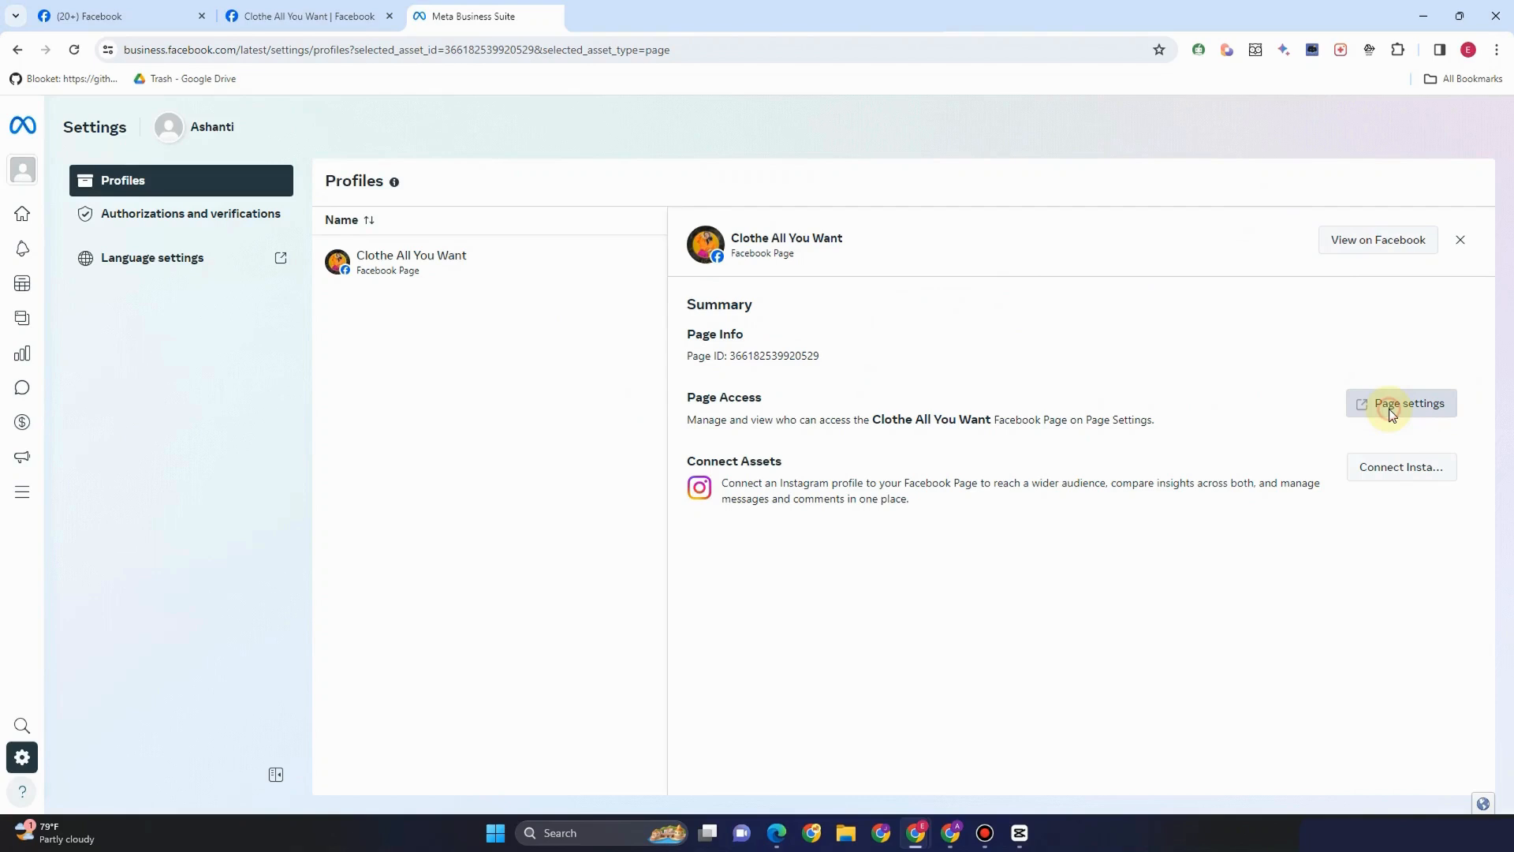
left_click(1390, 410)
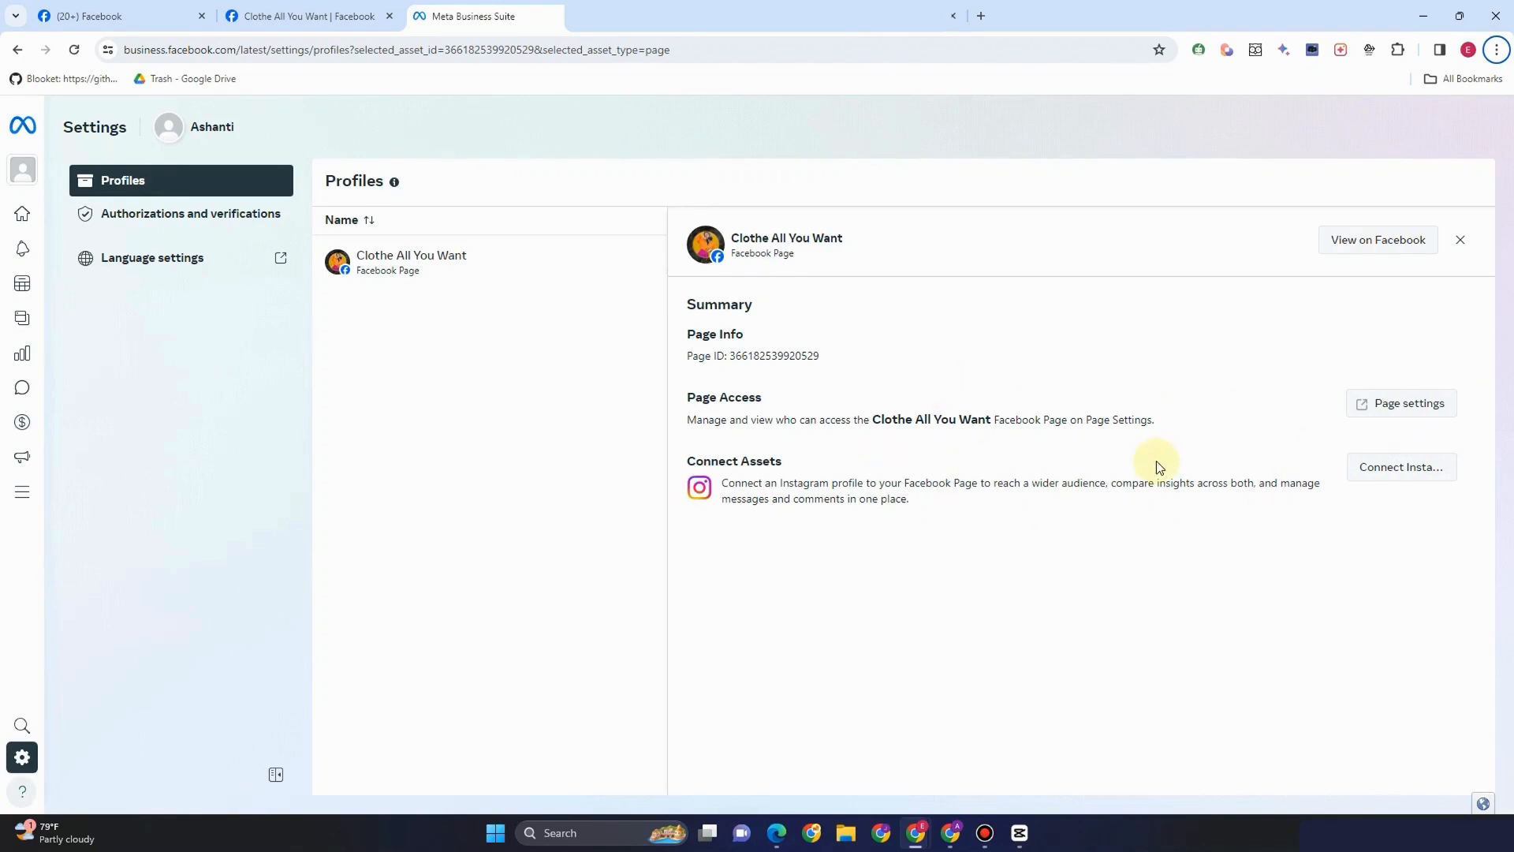
Switch back to managing the Clothe All You Want Page from the account list
mouse_move(21, 293)
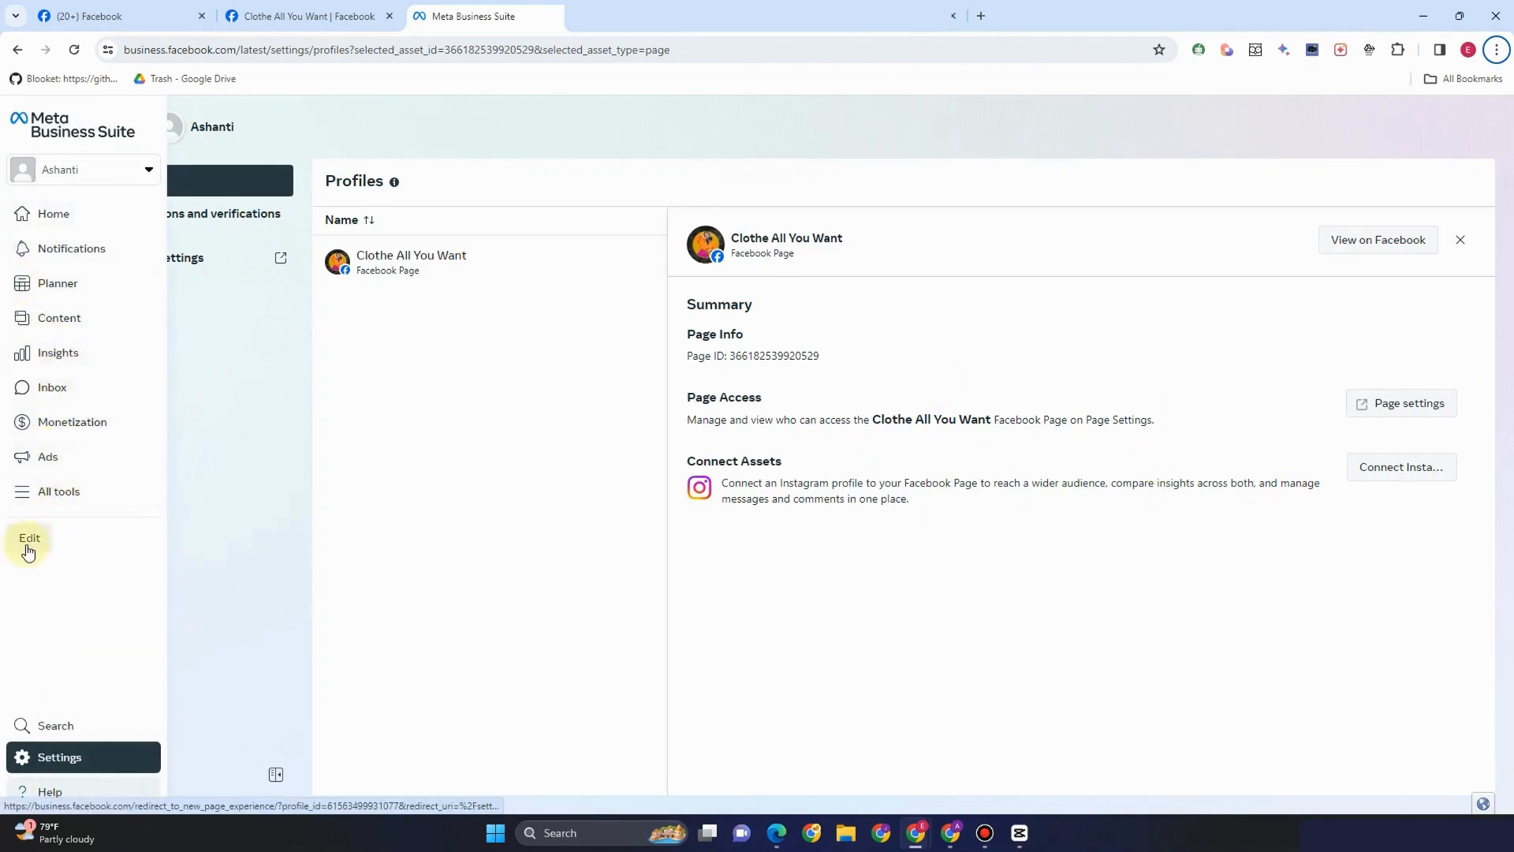
left_click(26, 171)
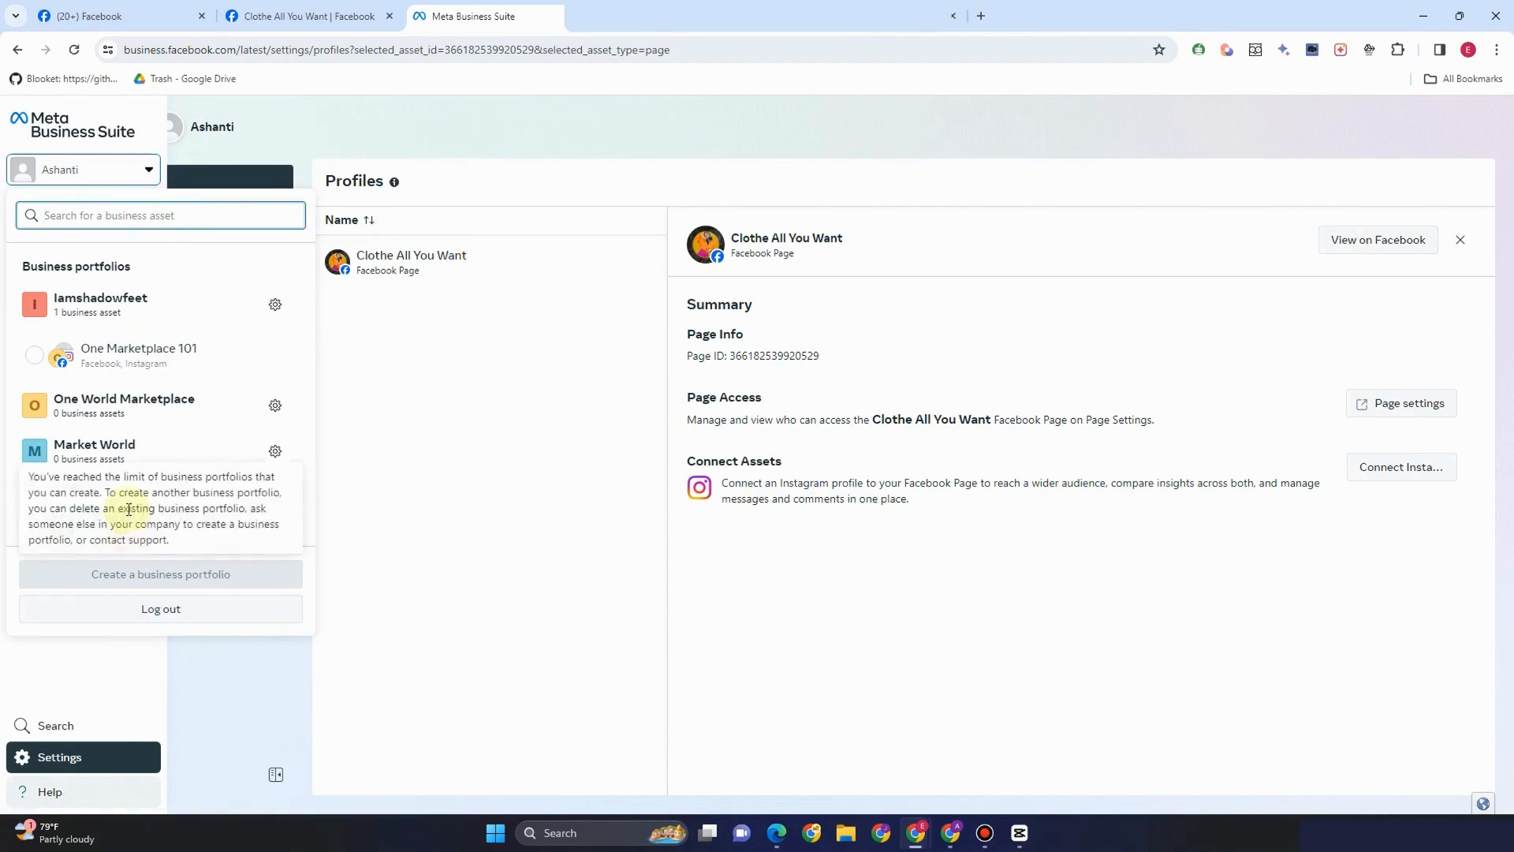
left_click(158, 522)
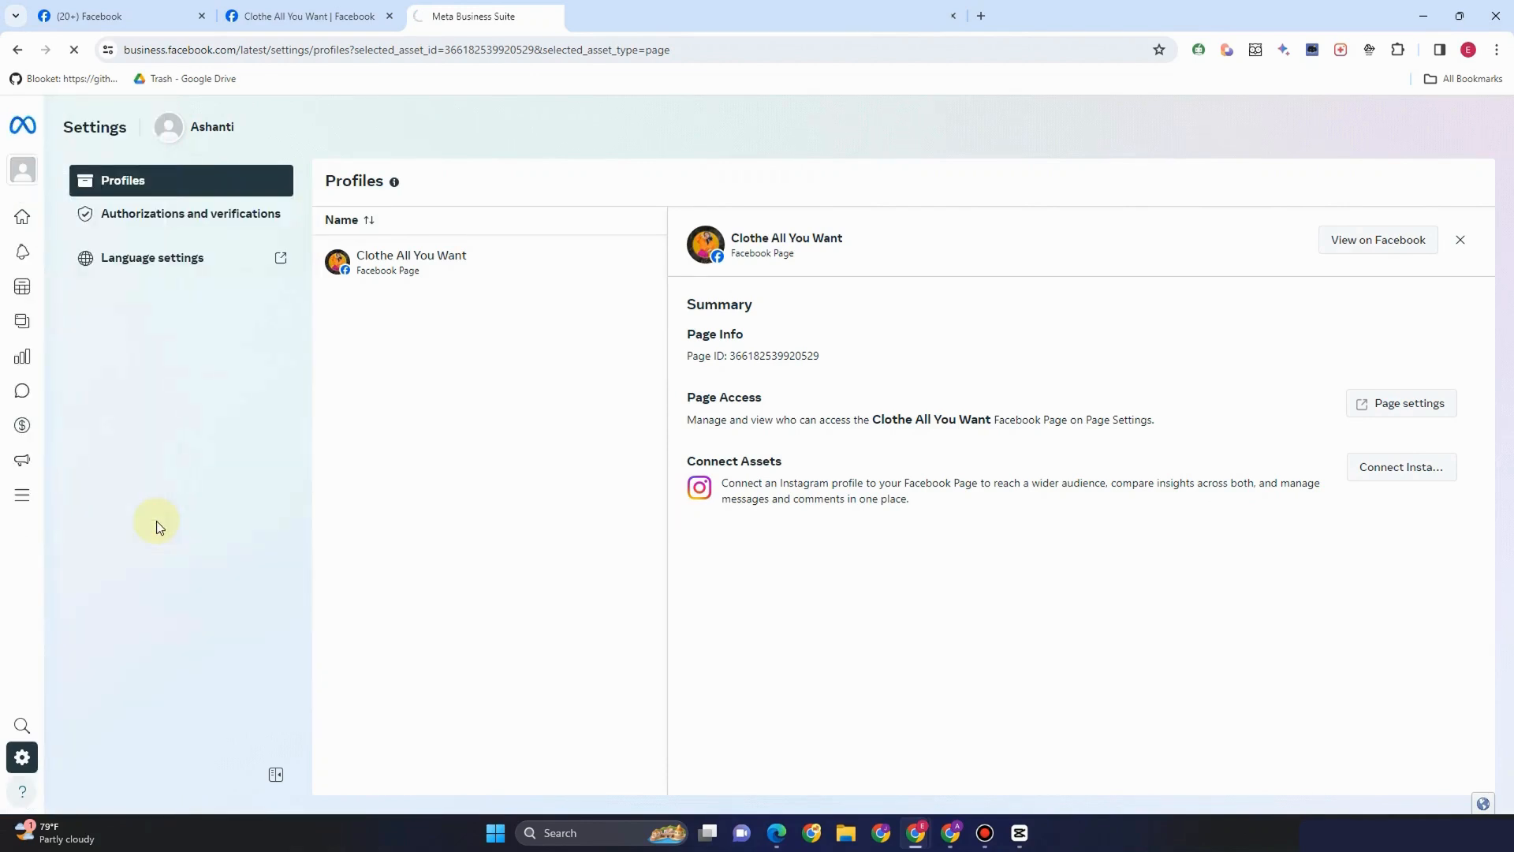